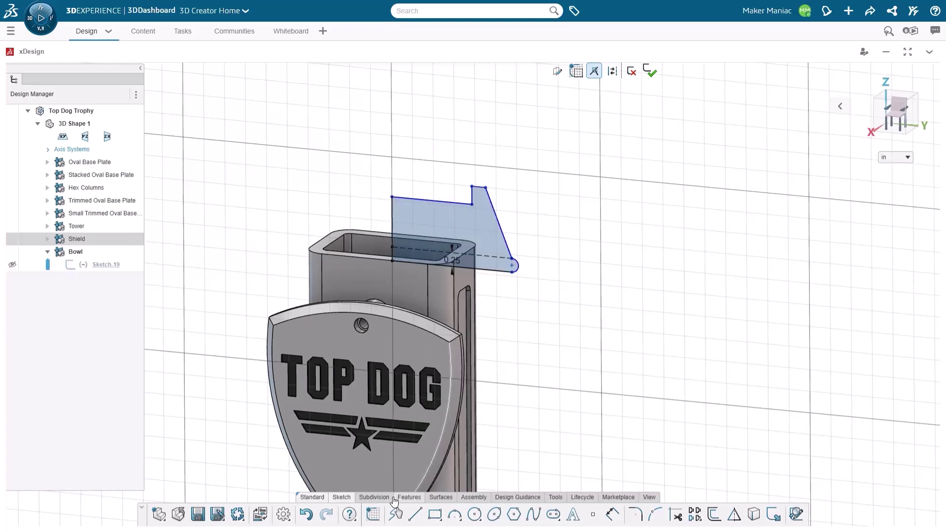
# Revolve the bowl profile sketch a full turn about its vertical centre edge as an added solid
pyautogui.click(412, 498)
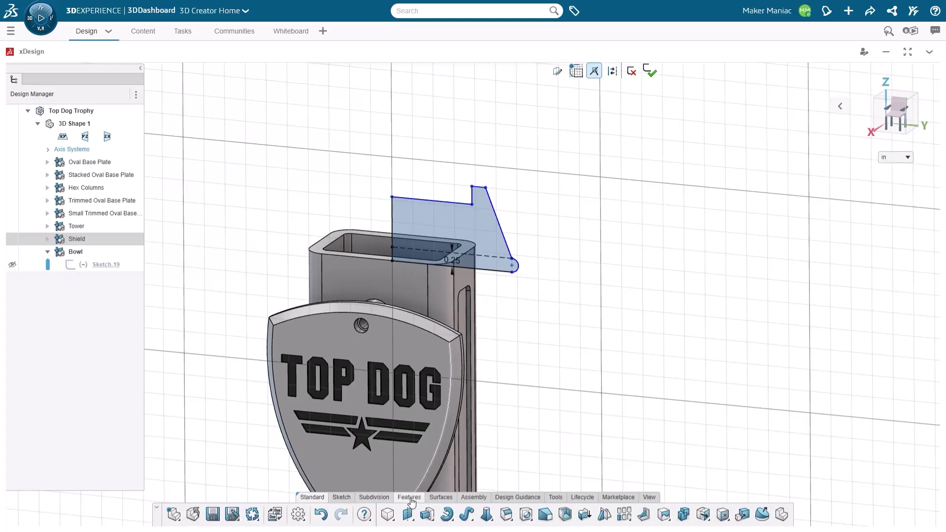
pyautogui.click(448, 515)
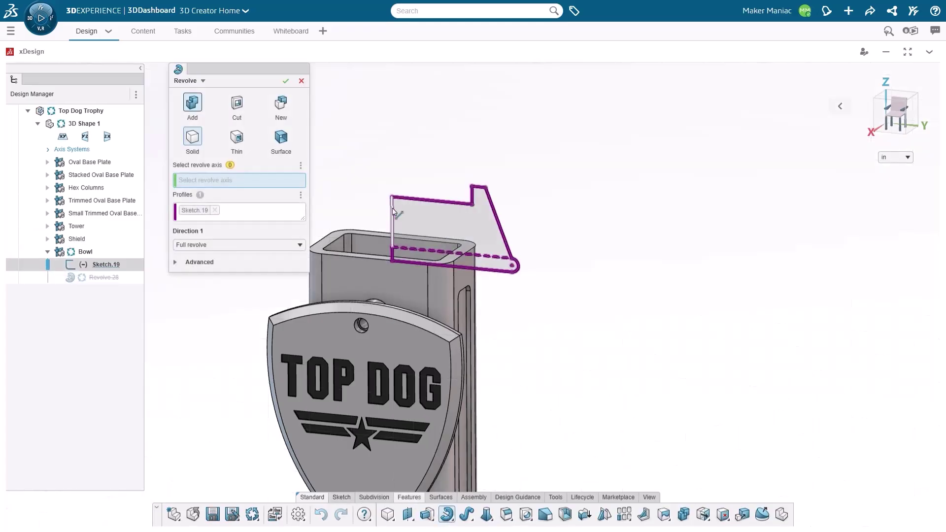
pyautogui.click(285, 81)
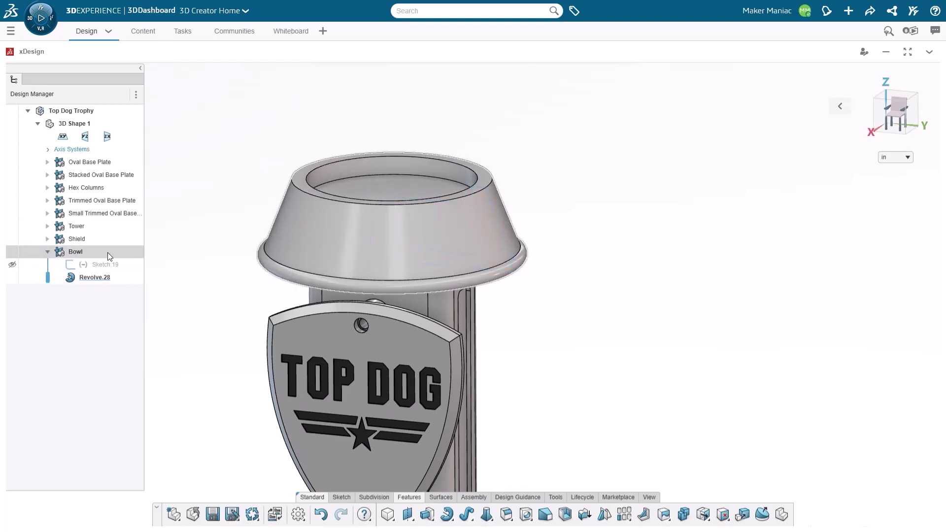
# Apply a red colour (R 255, G 0, B 0) to the whole Bowl
pyautogui.click(76, 252)
pyautogui.click(113, 213)
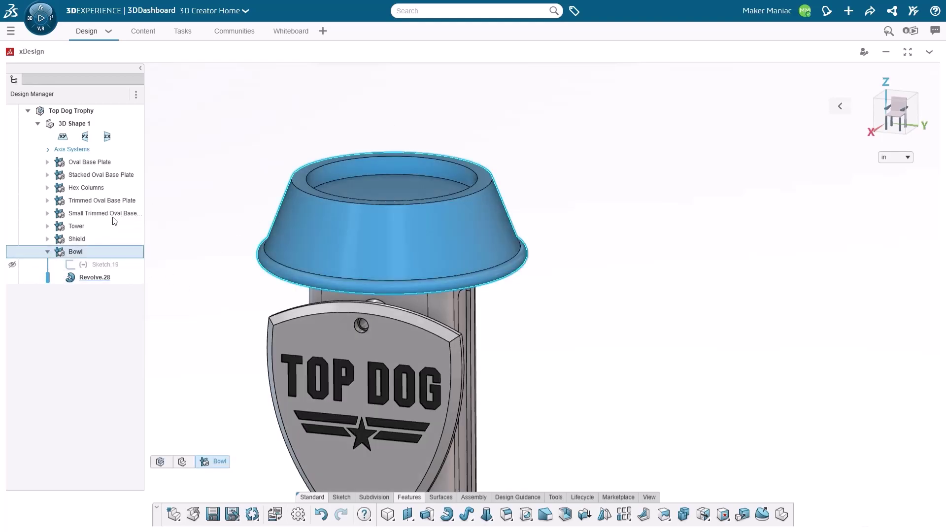
pyautogui.click(299, 158)
pyautogui.click(220, 243)
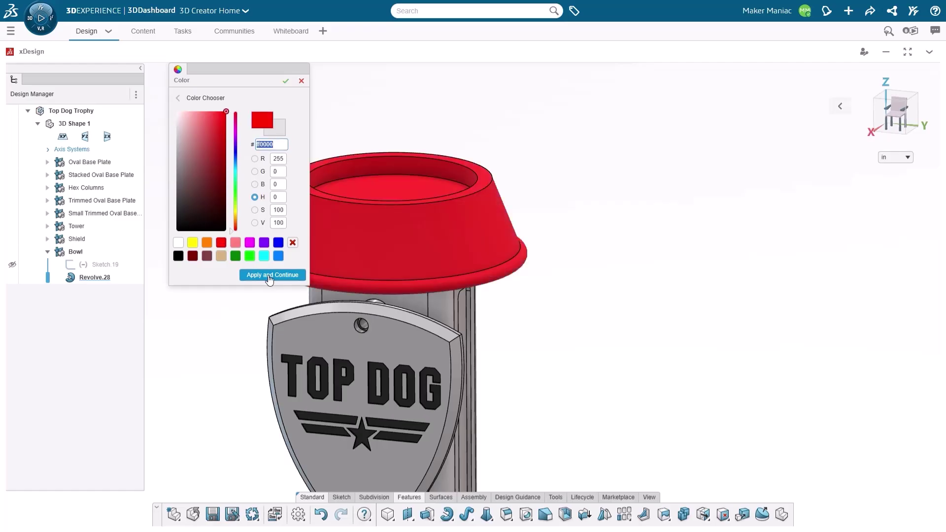
pyautogui.click(273, 275)
pyautogui.scroll(-5, 485, 250)
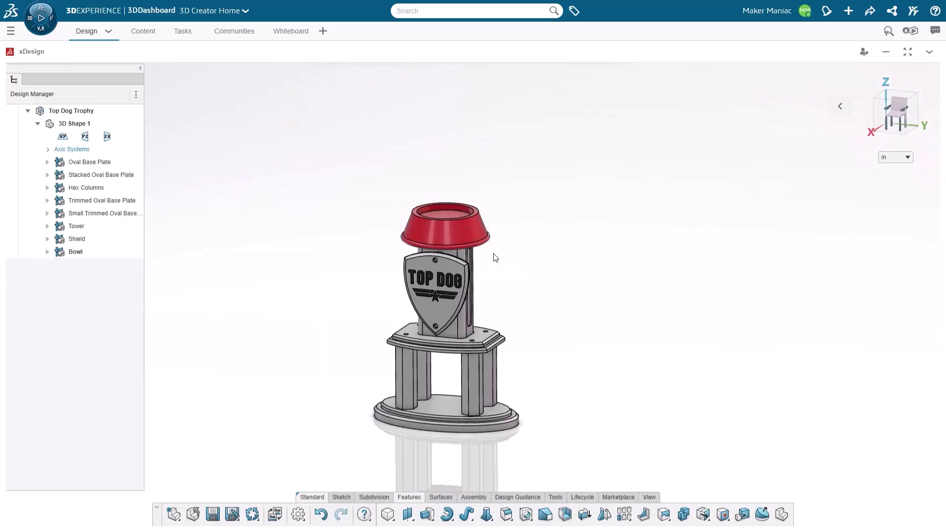
# Add a new ordered geometrical set and place a subdivision box primitive at the centre of the trophy's base
pyautogui.click(555, 497)
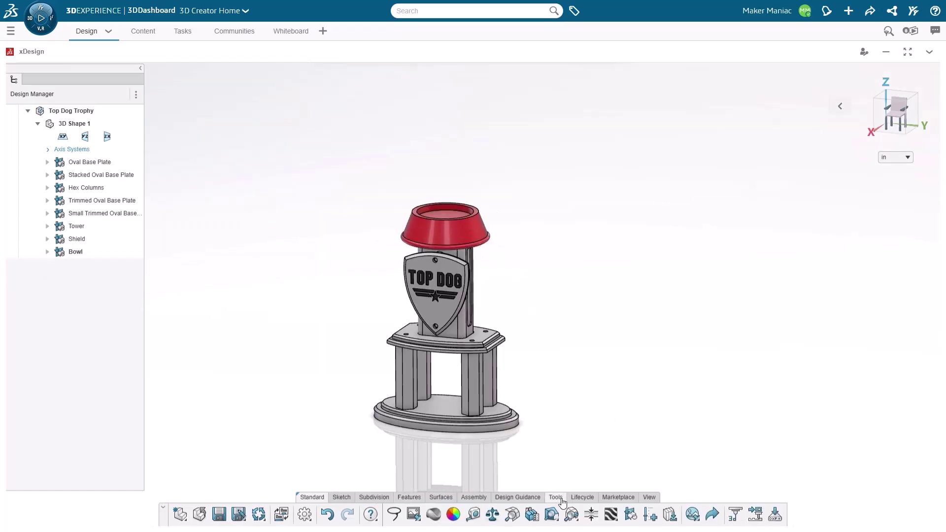
pyautogui.click(630, 515)
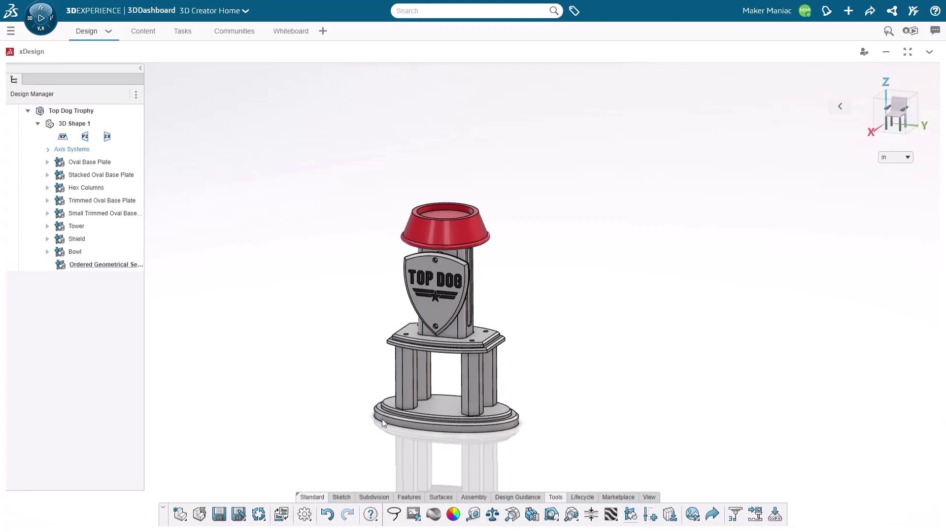
pyautogui.click(375, 501)
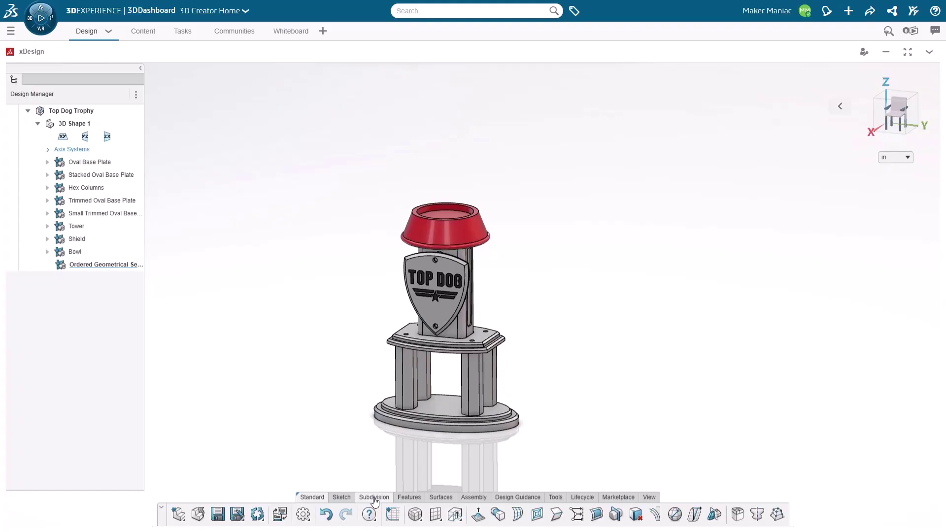
pyautogui.click(421, 522)
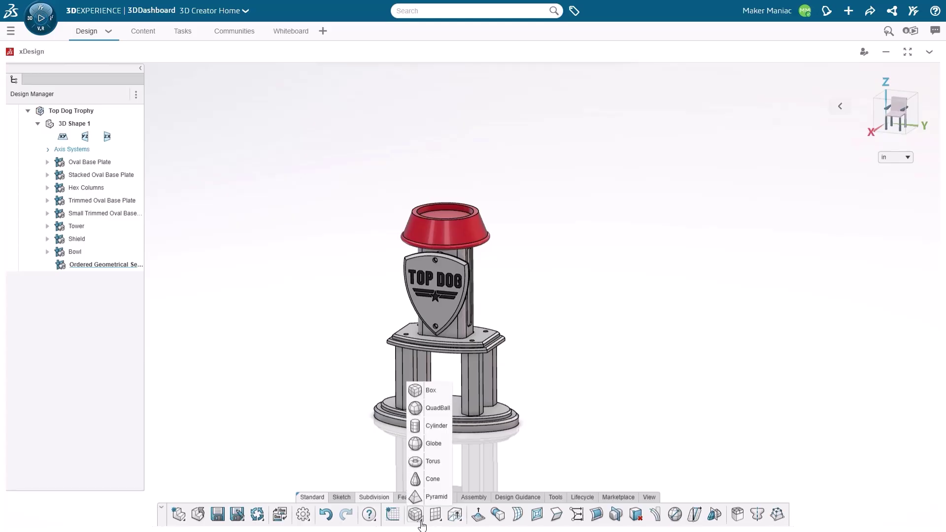
pyautogui.click(430, 392)
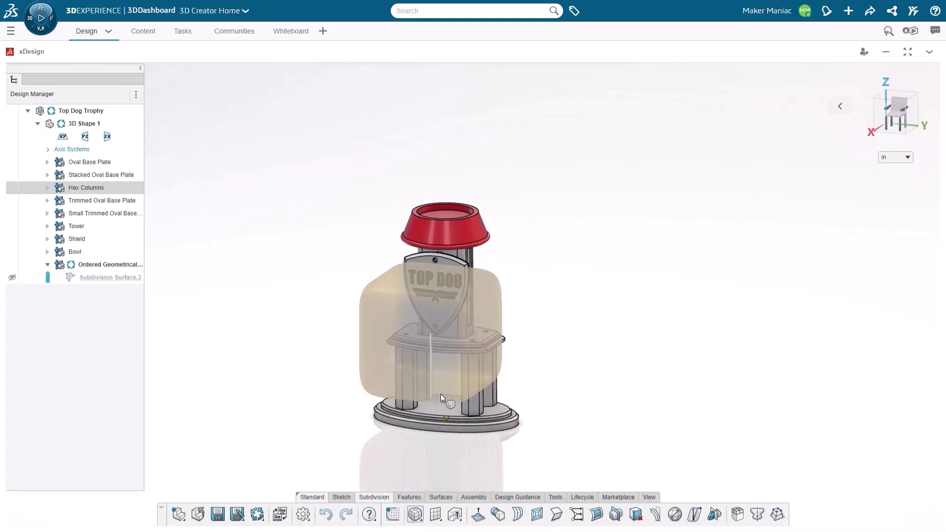
pyautogui.moveTo(440, 380); pyautogui.dragTo(463, 380, button='middle')
pyautogui.scroll(4, 453, 398)
pyautogui.click(445, 449)
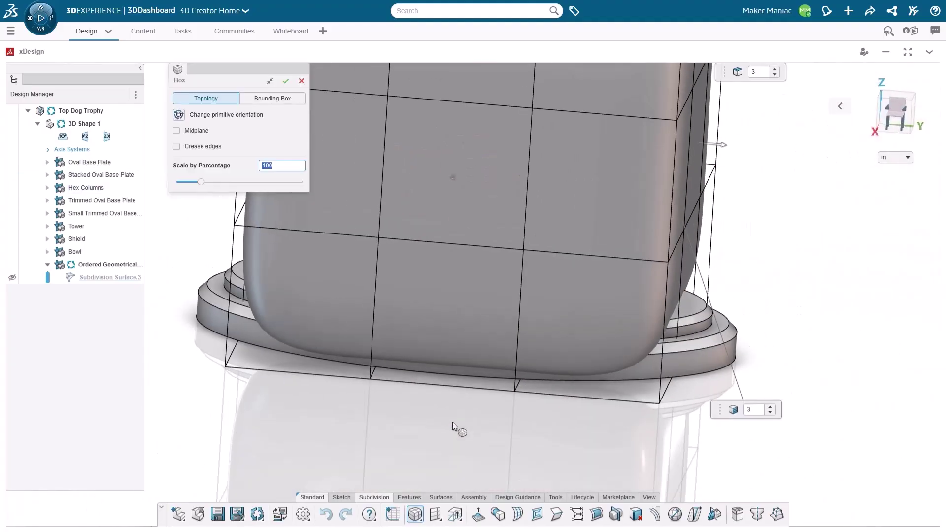
# Set the subdivision box to 2 segments in all three directions and create it with the midplane option enabled
pyautogui.scroll(-1, 376, 284)
pyautogui.scroll(3, 377, 288)
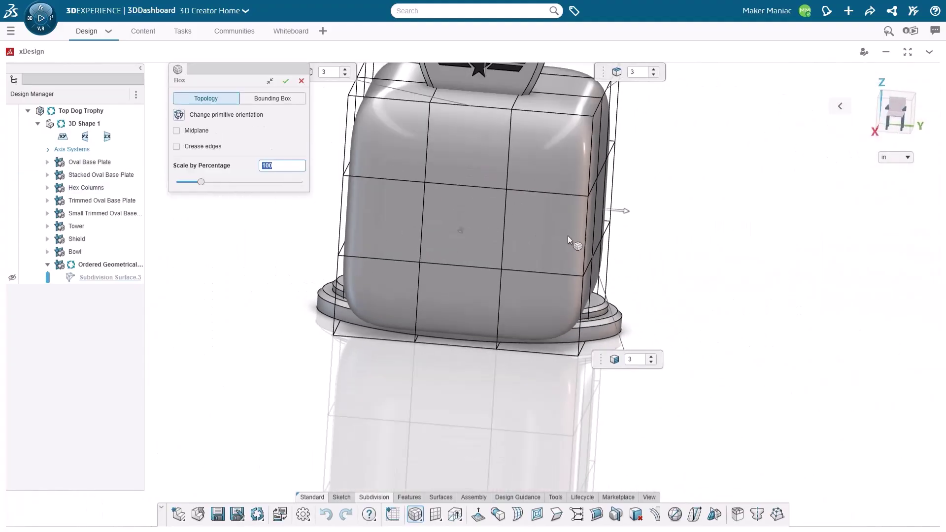
pyautogui.scroll(5, 568, 235)
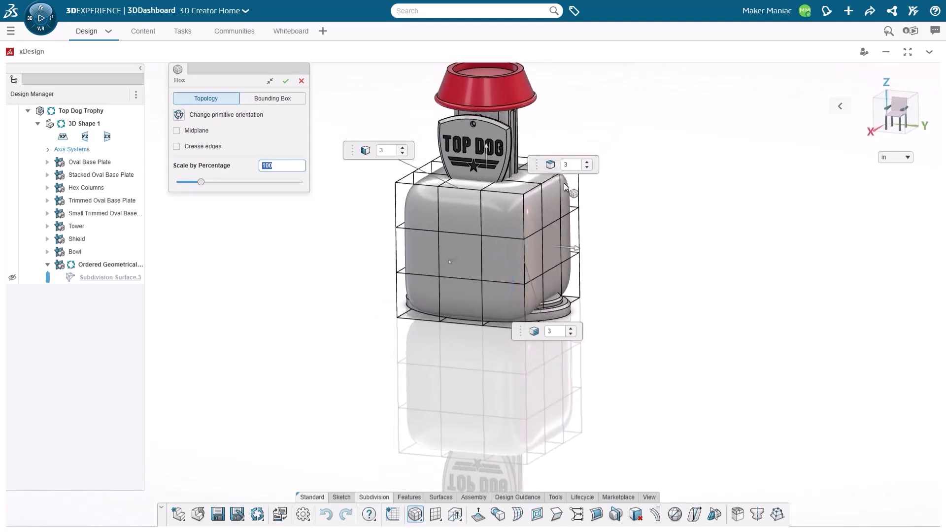
pyautogui.click(587, 169)
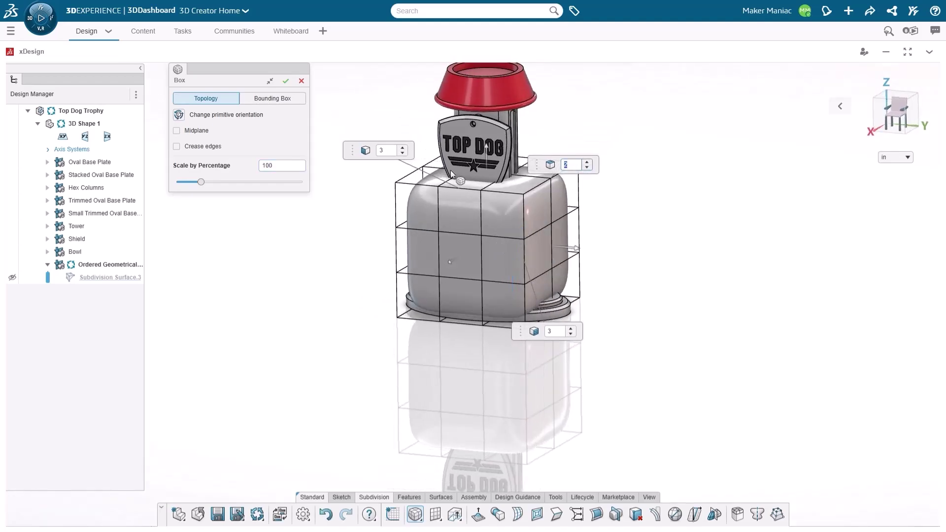
pyautogui.click(402, 149)
pyautogui.click(403, 153)
pyautogui.click(403, 154)
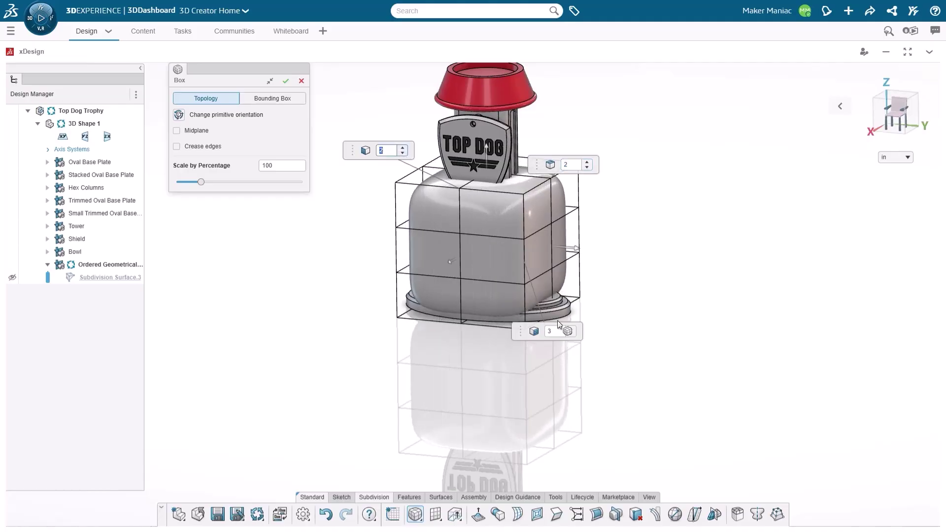
pyautogui.click(571, 334)
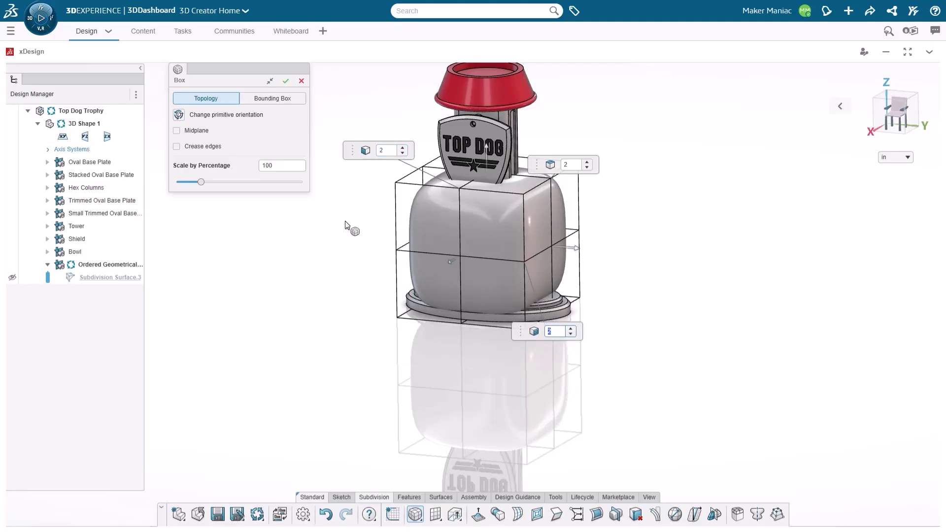
pyautogui.click(177, 131)
pyautogui.click(286, 81)
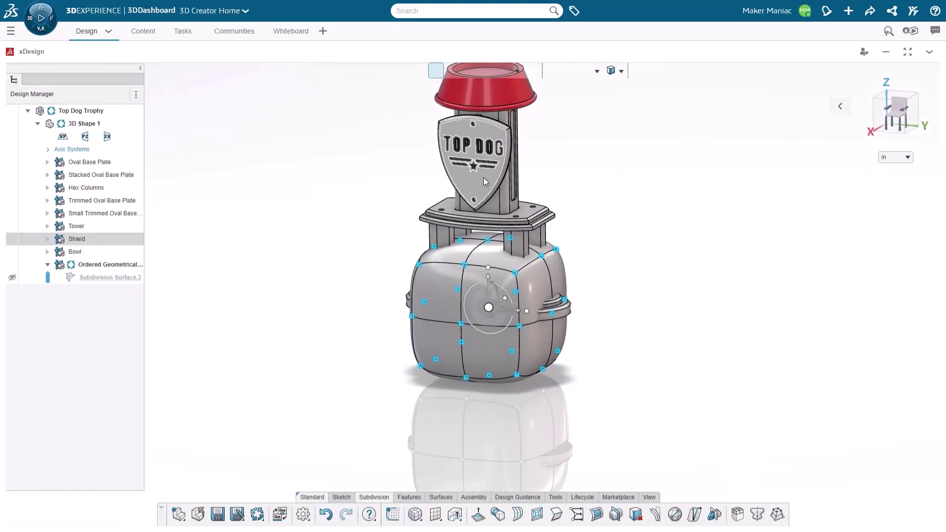
# From the front view, move the whole subdivision box up about 16.2 in so it sits above the bowl
pyautogui.hotkey('ctrl', '1')
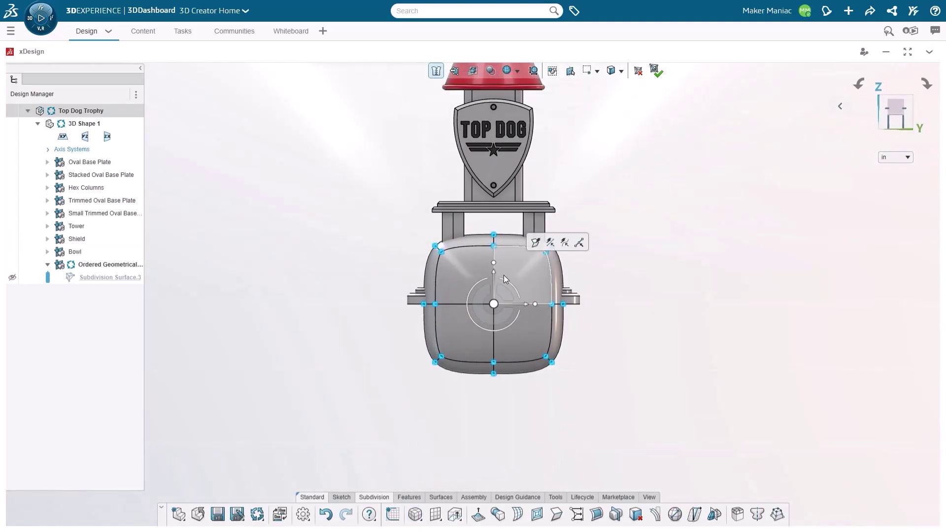
pyautogui.scroll(3, 487, 285)
pyautogui.moveTo(484, 278); pyautogui.dragTo(484, 89)
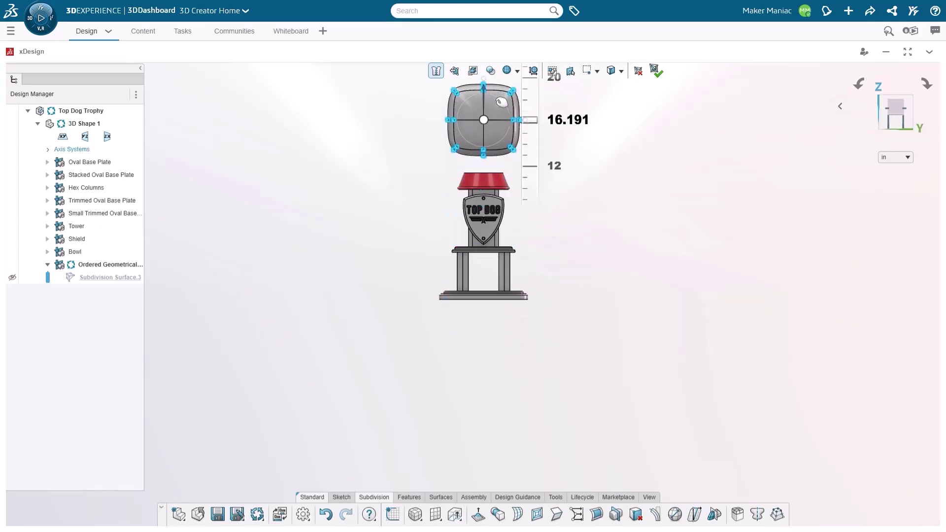
pyautogui.scroll(3, 488, 123)
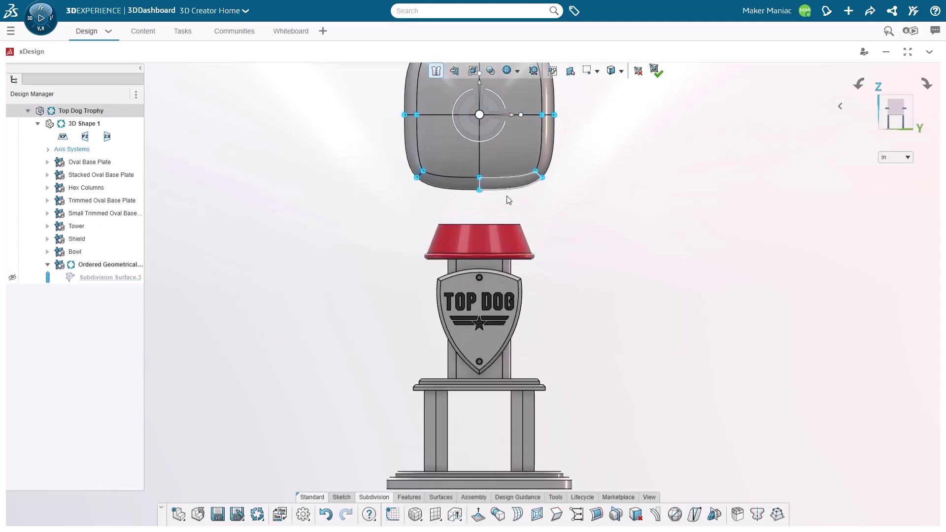
pyautogui.scroll(-3, 576, 201)
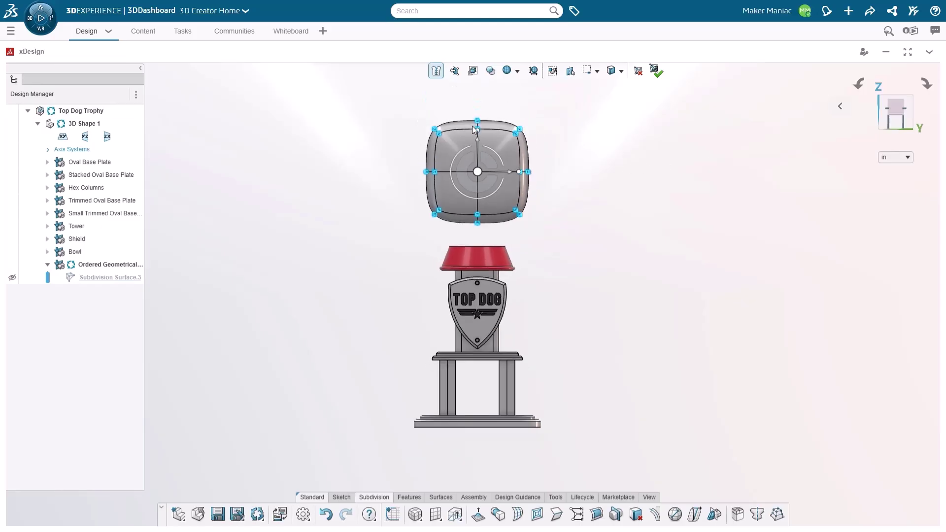
pyautogui.keyDown('ctrl'); pyautogui.moveTo(519, 243); pyautogui.dragTo(505, 308, button='middle'); pyautogui.keyUp('ctrl')
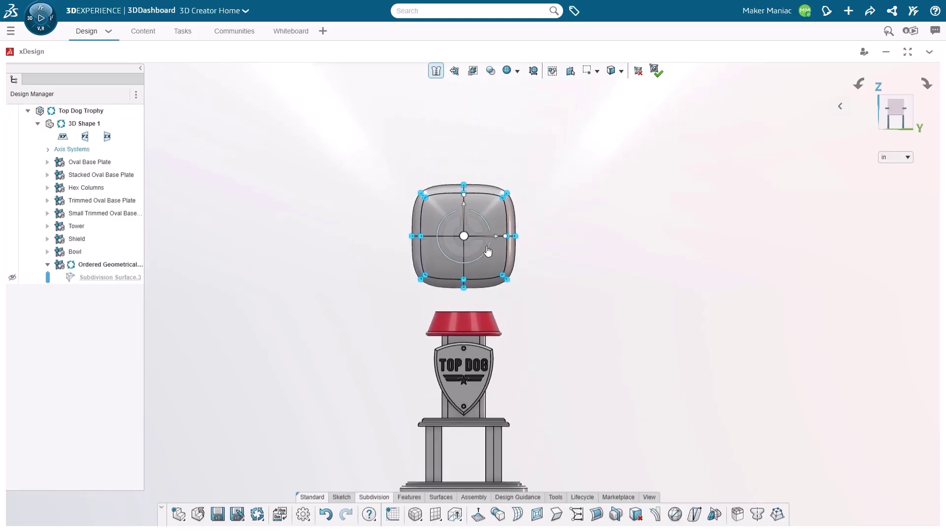
pyautogui.scroll(3, 485, 248)
pyautogui.click(577, 237)
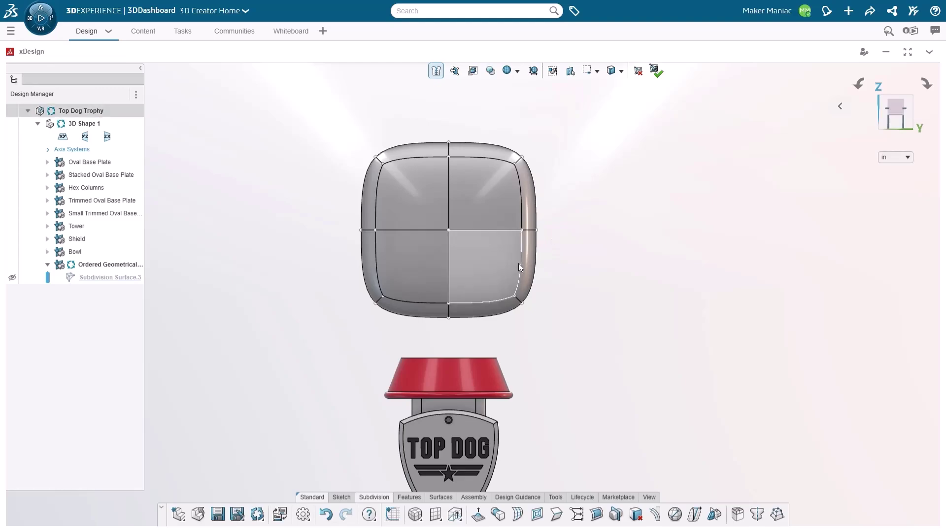
# Turn on symmetry for the subdivision box about the vertical ZX plane
pyautogui.moveTo(480, 298); pyautogui.dragTo(467, 307, button='middle')
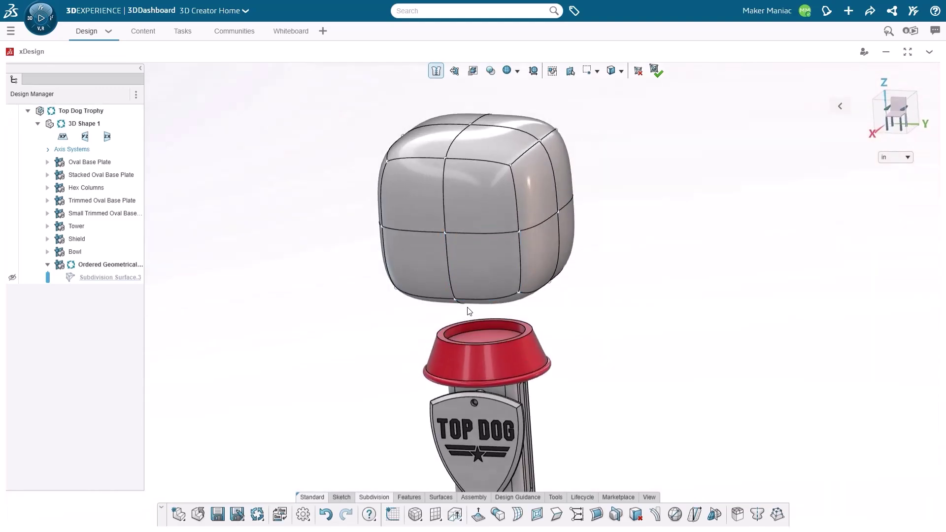
pyautogui.click(758, 515)
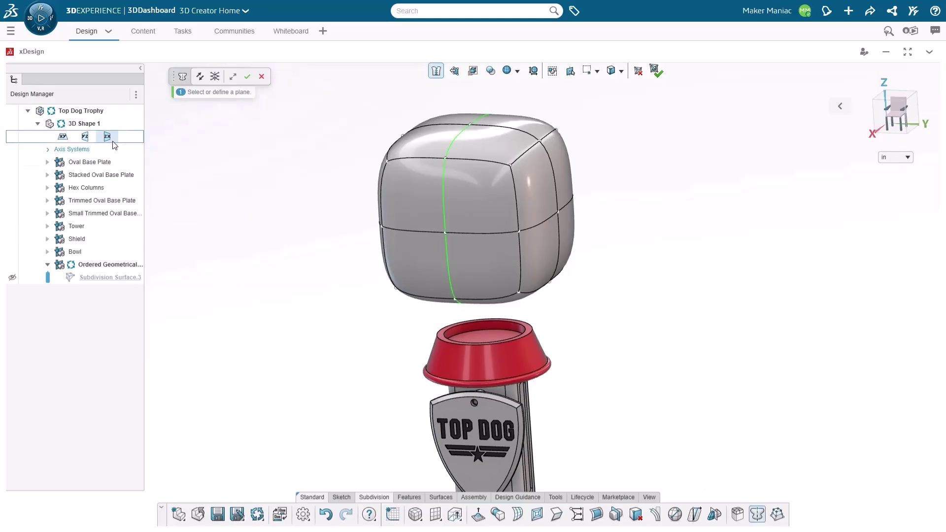
pyautogui.click(247, 78)
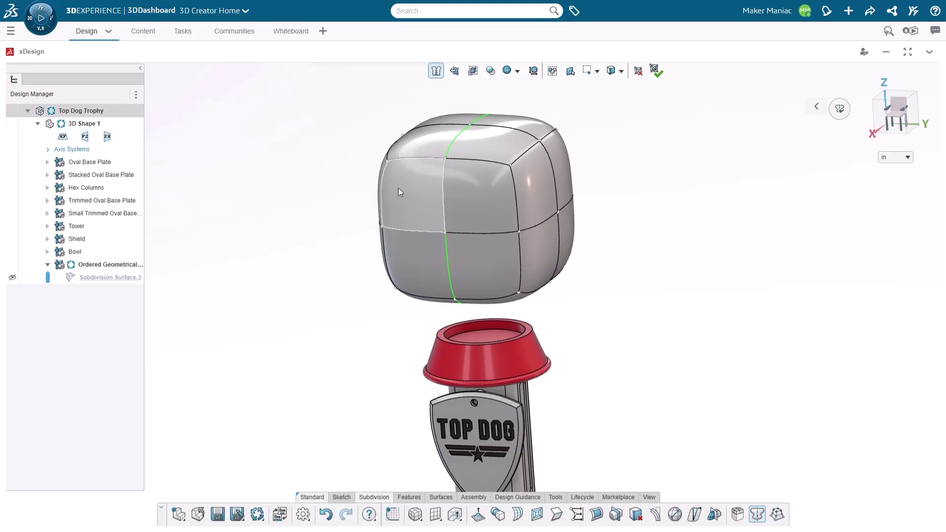
# From the front view, select the box's upper-right front face and align its manipulator squarely with the global axes
pyautogui.click(886, 125)
pyautogui.moveTo(576, 134); pyautogui.dragTo(553, 133)
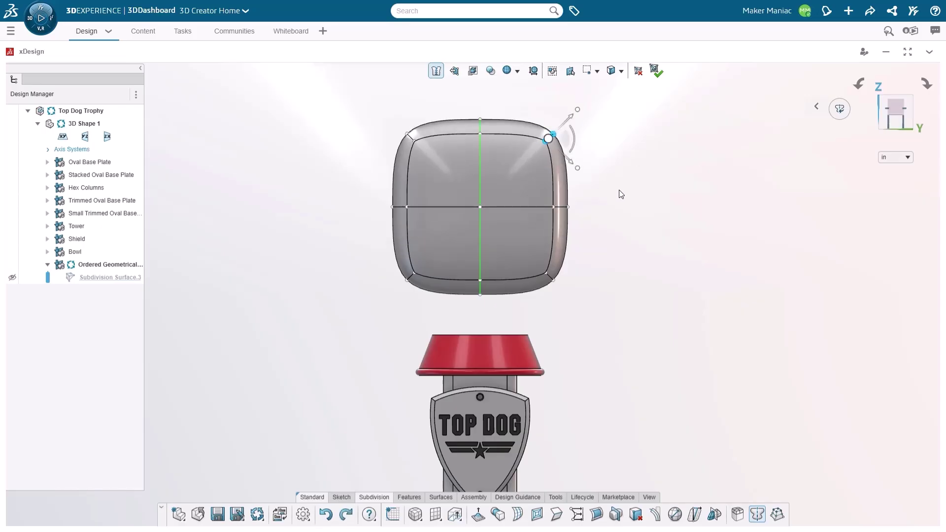
pyautogui.click(533, 191)
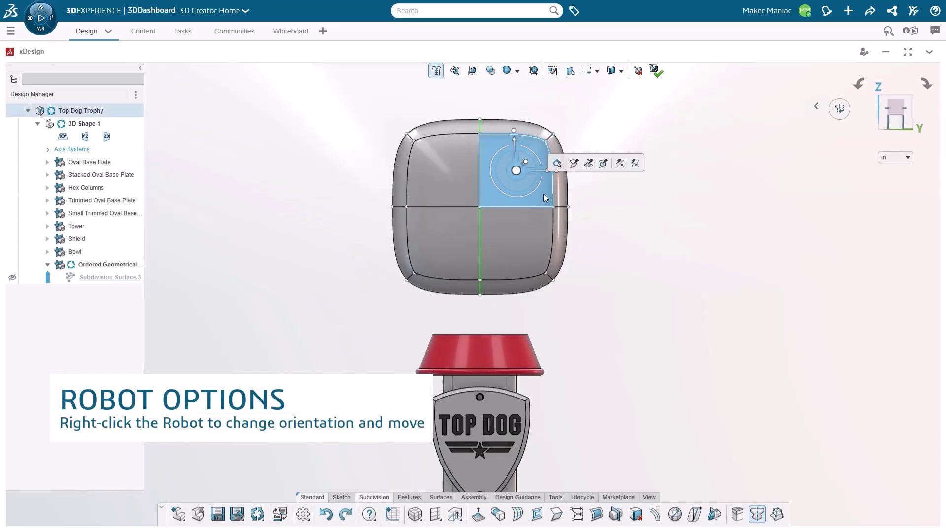
pyautogui.rightClick(517, 172)
pyautogui.click(525, 191)
pyautogui.moveTo(523, 161)
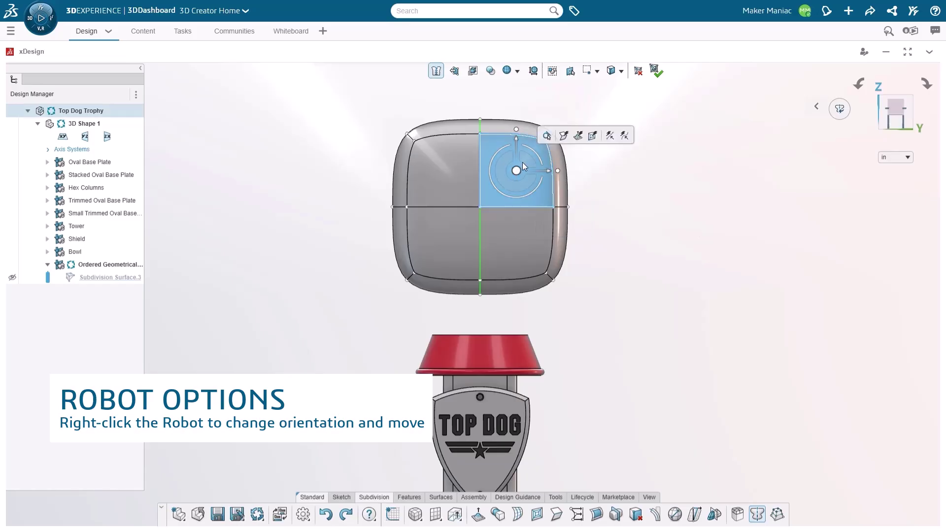
# Move the upper-right front face slightly upward, and move the box's horizontal middle front edge slightly
pyautogui.scroll(3, 522, 162)
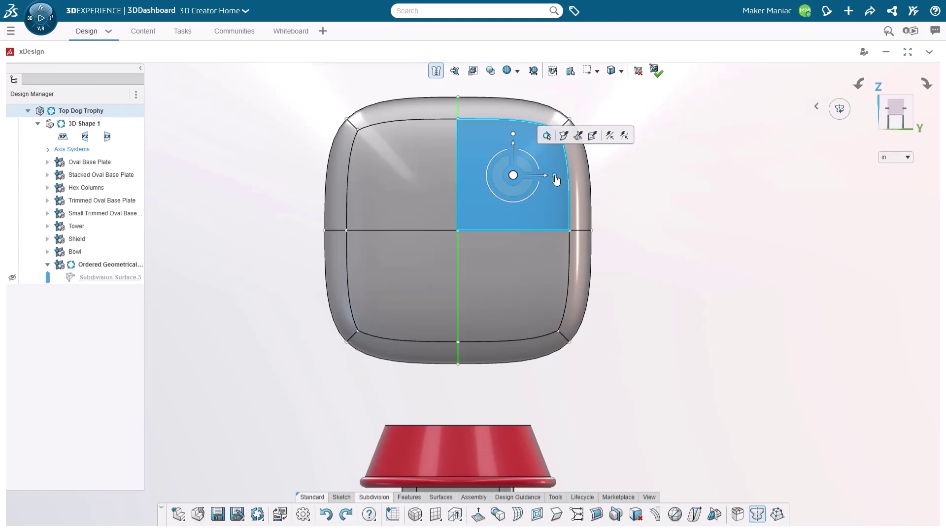
pyautogui.moveTo(514, 152)
pyautogui.mouseDown()
pyautogui.moveTo(515, 91)
pyautogui.moveTo(512, 151)
pyautogui.mouseUp()
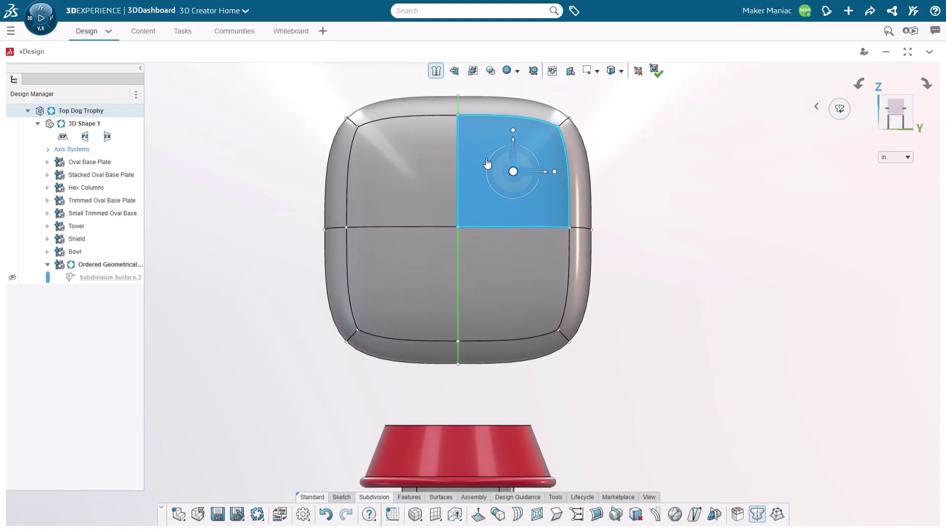
pyautogui.click(548, 227)
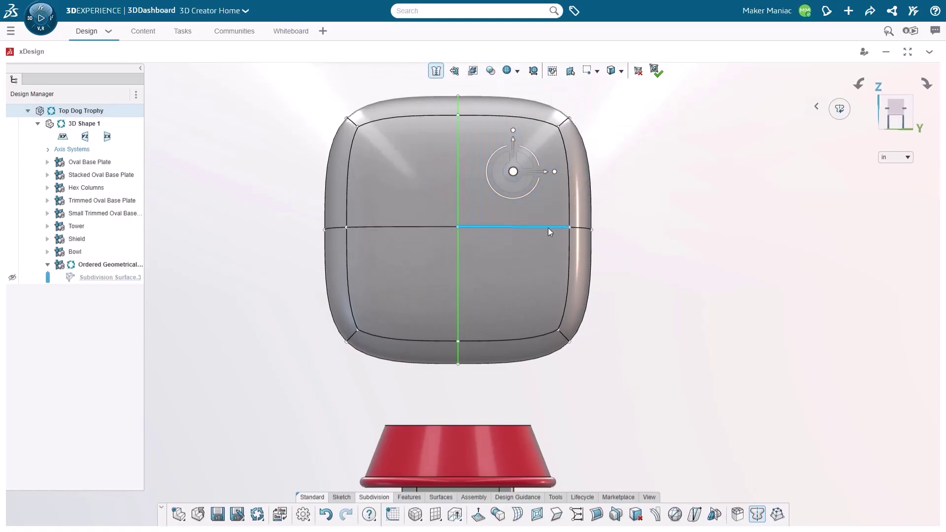
pyautogui.moveTo(523, 219); pyautogui.dragTo(567, 256)
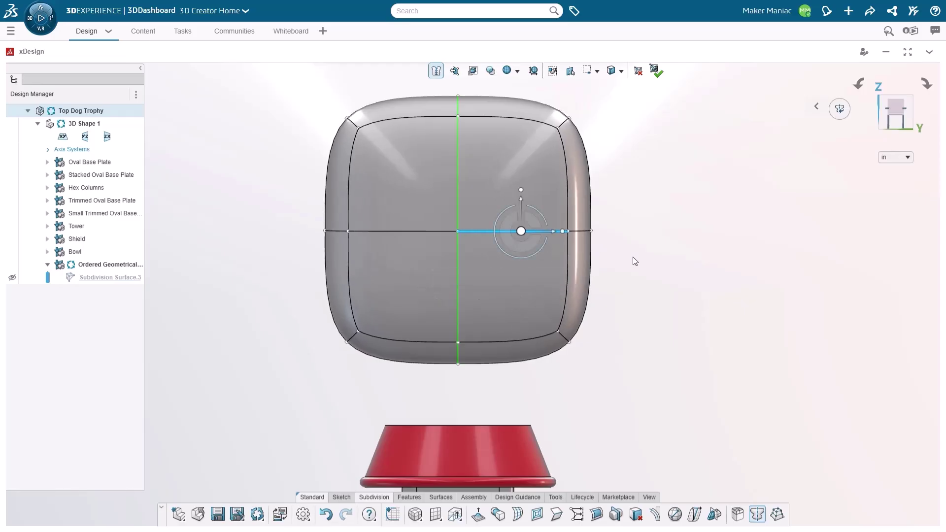
# Try to shift the upper-right corner edge of the subdivision box sideways
pyautogui.click(590, 230)
pyautogui.moveTo(575, 142); pyautogui.dragTo(551, 151)
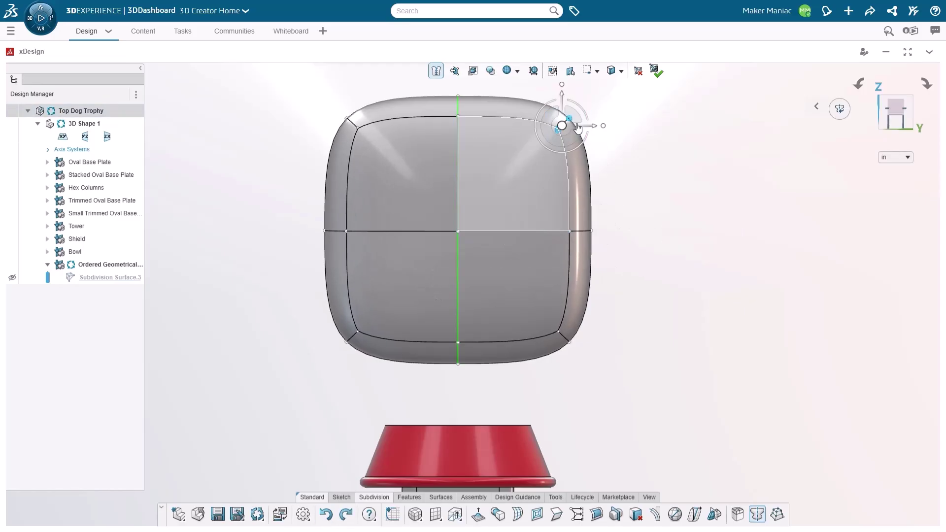
pyautogui.moveTo(584, 124)
pyautogui.mouseDown()
pyautogui.moveTo(610, 129)
pyautogui.moveTo(594, 124)
pyautogui.mouseUp()
pyautogui.hotkey('ctrl', 'z')
pyautogui.click(652, 196)
# From the front view, select all of the subdivision box's points and scale the box down uniformly to about half its size
pyautogui.click(539, 192)
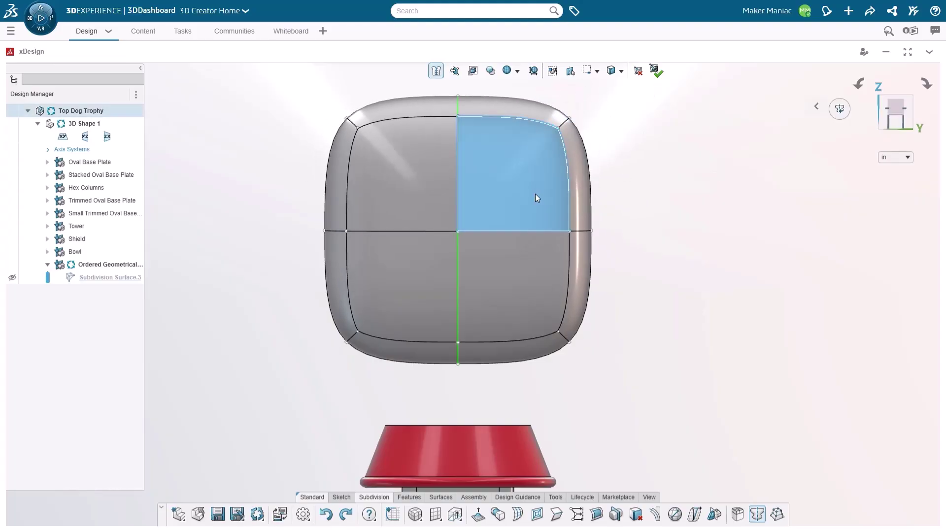
pyautogui.moveTo(537, 205); pyautogui.dragTo(562, 295, button='middle')
pyautogui.click(898, 117)
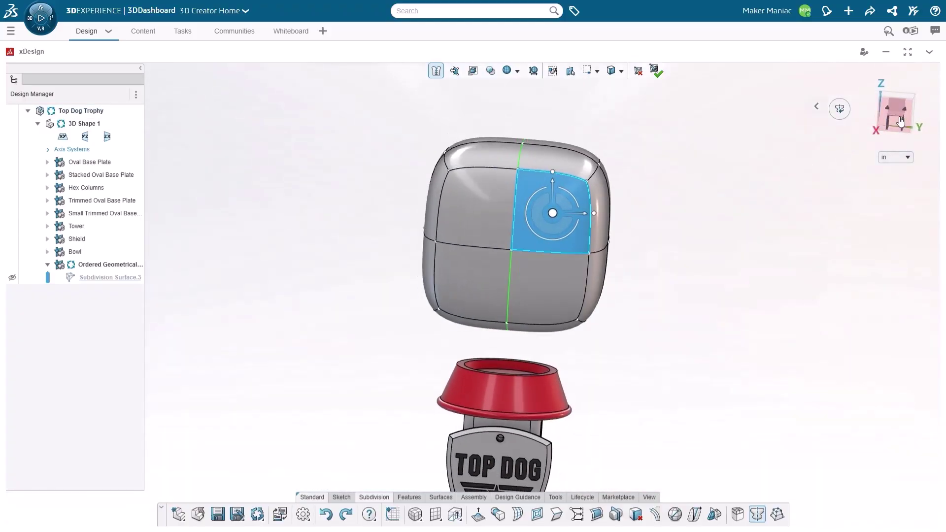
pyautogui.moveTo(760, 125); pyautogui.dragTo(343, 364)
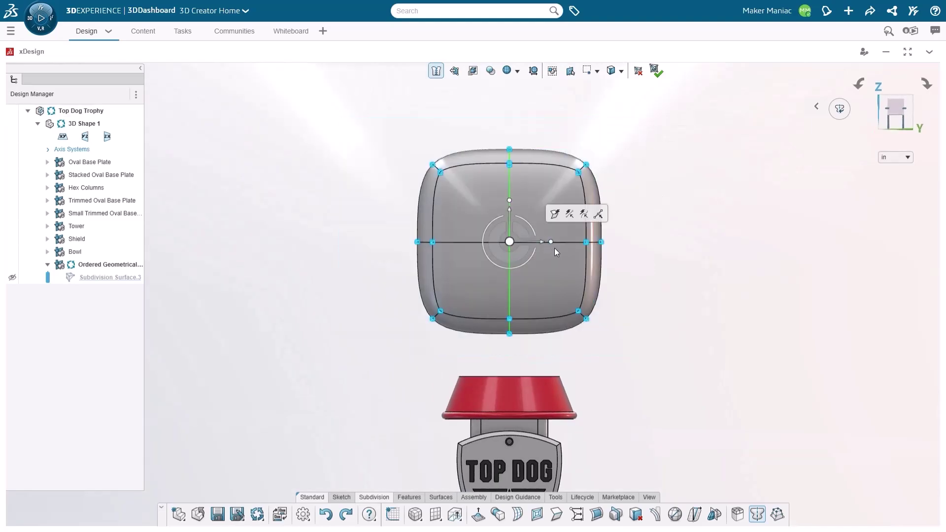
pyautogui.moveTo(552, 242)
pyautogui.mouseDown()
pyautogui.moveTo(551, 251)
pyautogui.moveTo(537, 251)
pyautogui.mouseUp()
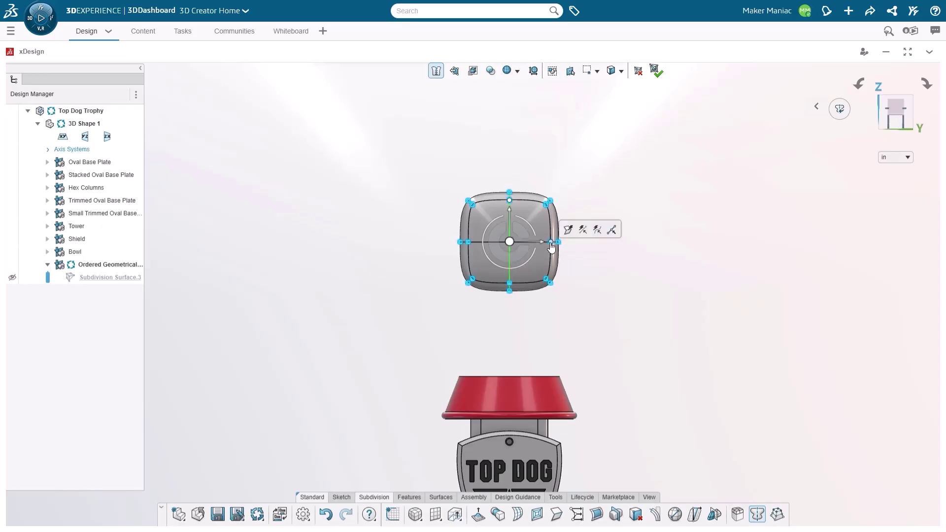
# Narrow the whole box to about 60% of its width and stretch it slightly in height
pyautogui.moveTo(552, 246); pyautogui.dragTo(541, 260)
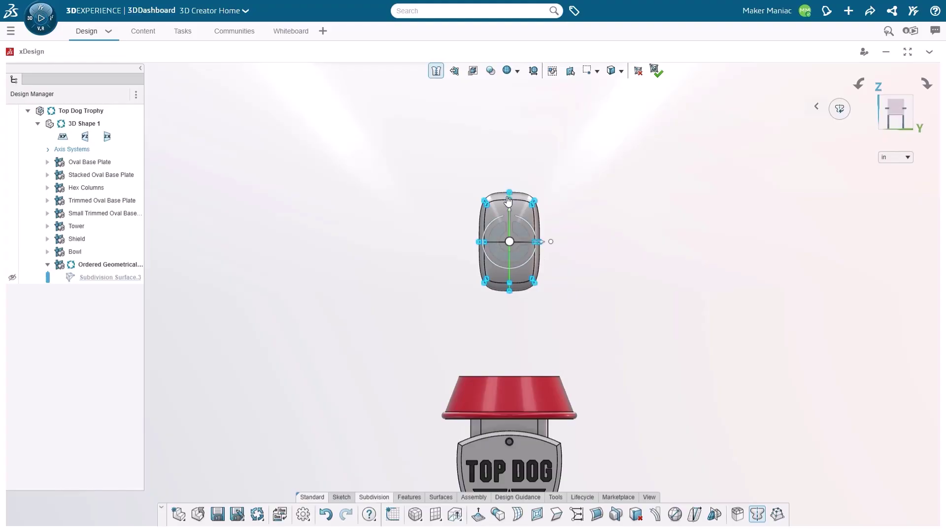
pyautogui.moveTo(511, 209)
pyautogui.mouseDown()
pyautogui.moveTo(514, 179)
pyautogui.moveTo(516, 219)
pyautogui.mouseUp()
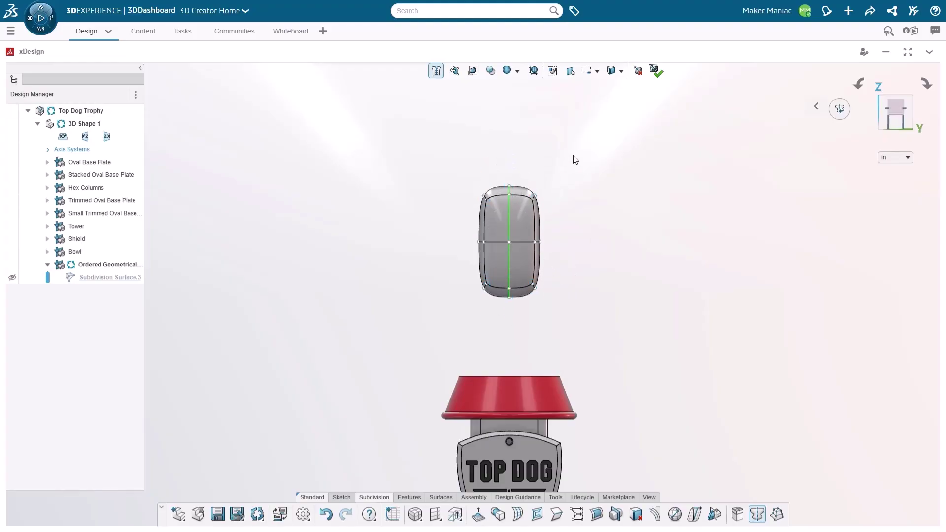
# From the side view, try to tilt and shift the control points at the front end of the box
pyautogui.moveTo(538, 247); pyautogui.dragTo(427, 242, button='middle')
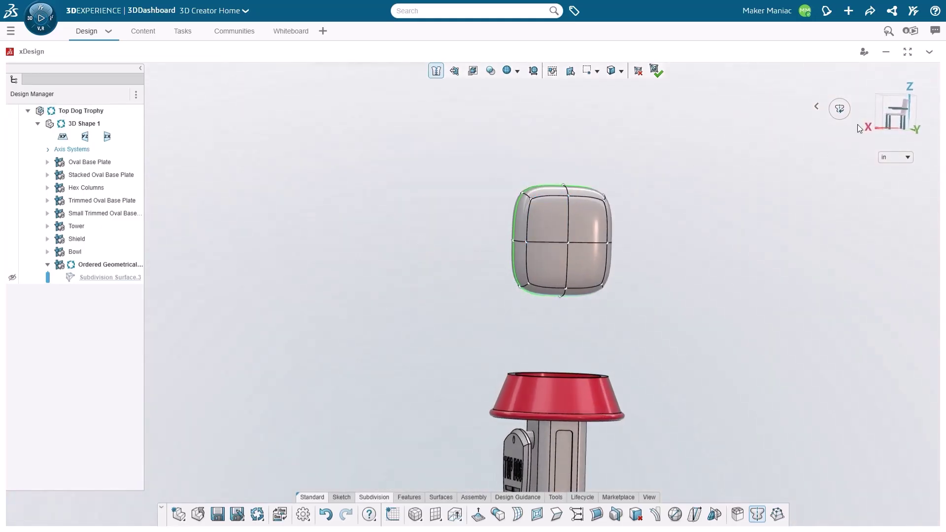
pyautogui.click(884, 111)
pyautogui.moveTo(485, 163); pyautogui.dragTo(559, 342)
pyautogui.scroll(3, 523, 262)
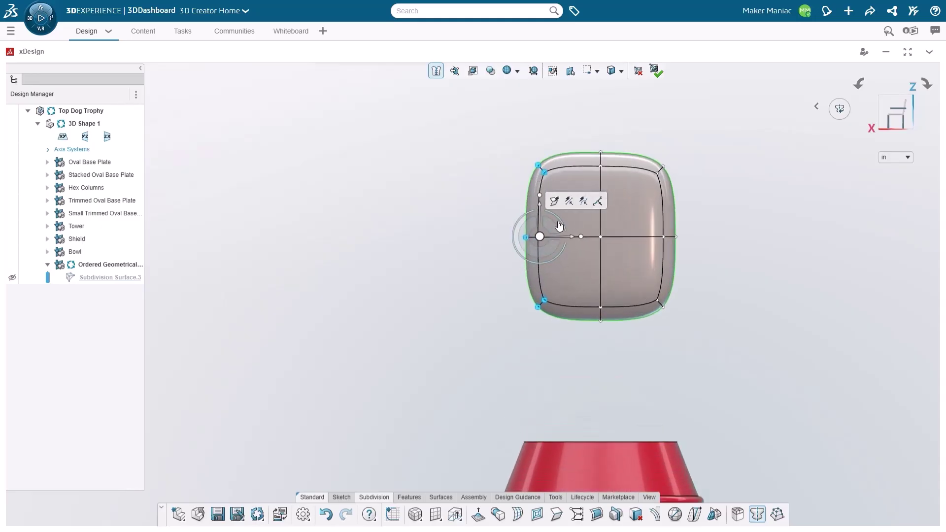
pyautogui.moveTo(560, 224); pyautogui.dragTo(583, 243)
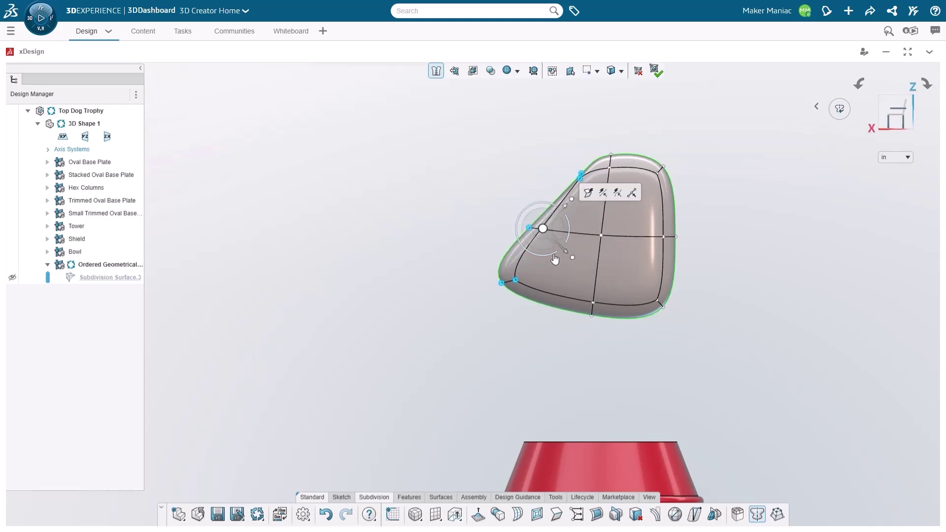
pyautogui.moveTo(523, 231); pyautogui.dragTo(510, 250)
pyautogui.hotkey('ctrl', 'z')
pyautogui.hotkey('ctrl', 'z')
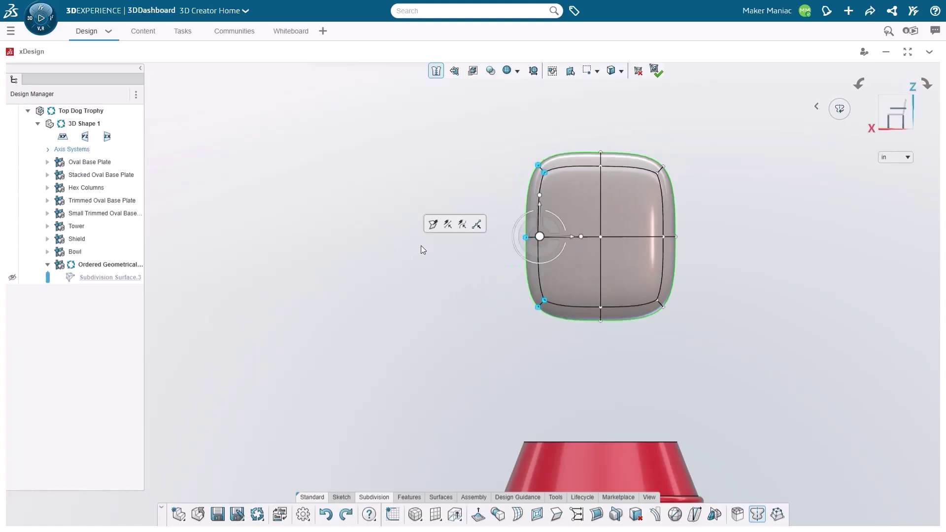
# From the front view, select the whole box and move it down to just above the bowl's rim
pyautogui.moveTo(537, 165); pyautogui.dragTo(615, 249, button='middle')
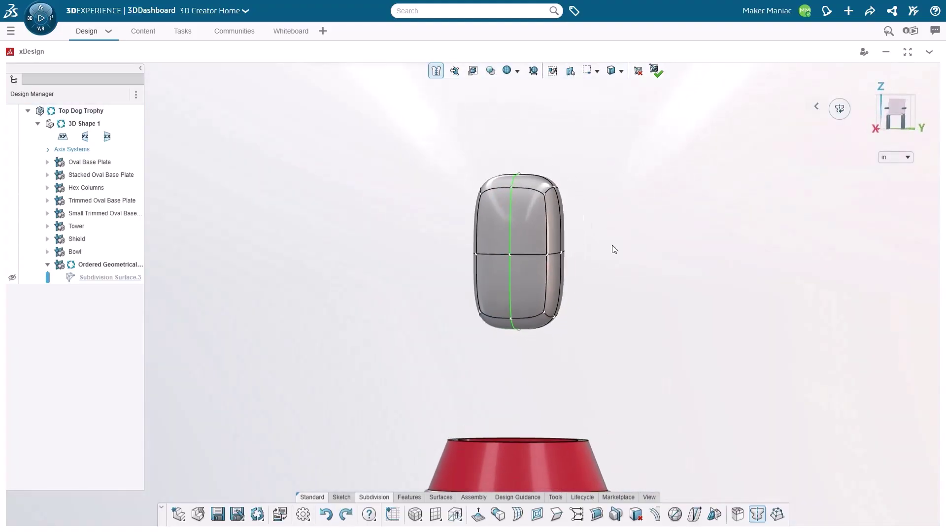
pyautogui.scroll(-2, 616, 294)
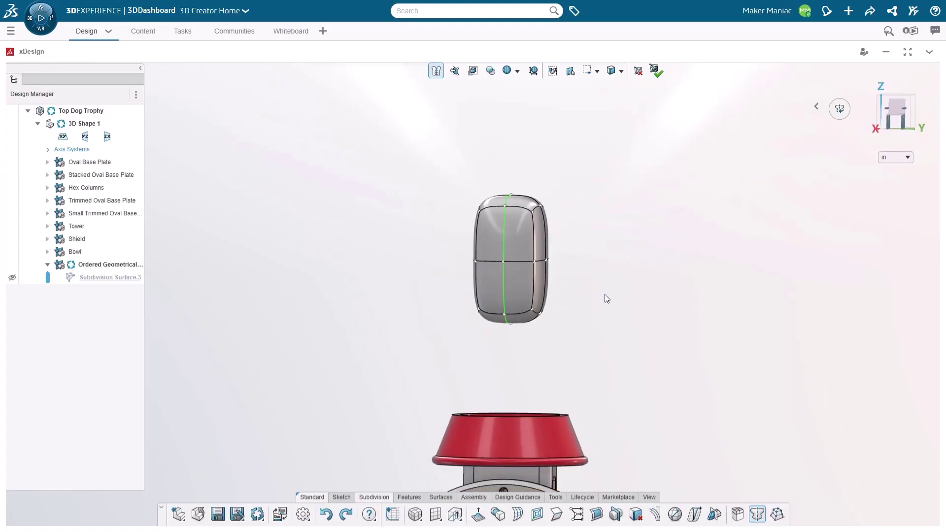
pyautogui.moveTo(566, 268); pyautogui.dragTo(604, 267, button='middle')
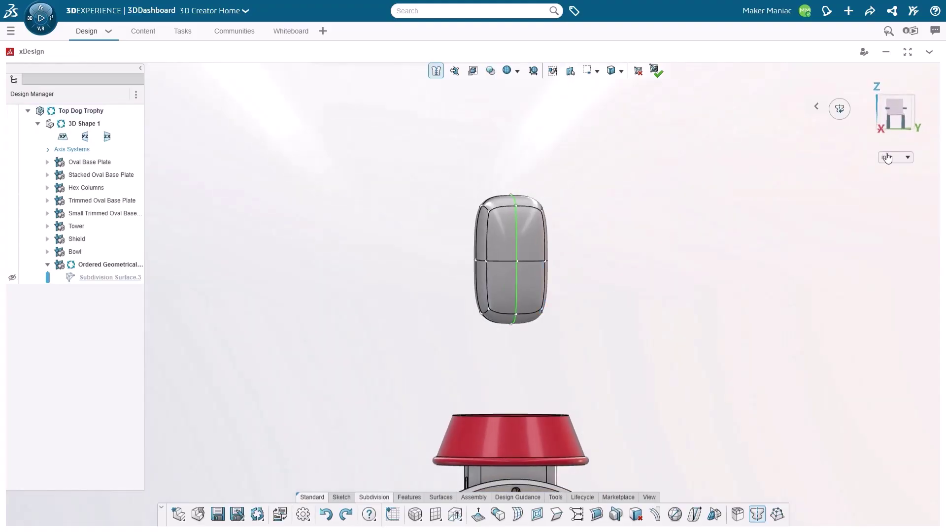
pyautogui.click(896, 113)
pyautogui.moveTo(621, 169); pyautogui.dragTo(463, 321)
pyautogui.moveTo(525, 247); pyautogui.dragTo(526, 325)
pyautogui.scroll(-3, 553, 370)
pyautogui.click(612, 377)
# From the side view, move the box's back and front columns of control points inward to make it slimmer
pyautogui.moveTo(611, 377); pyautogui.dragTo(488, 356, button='middle')
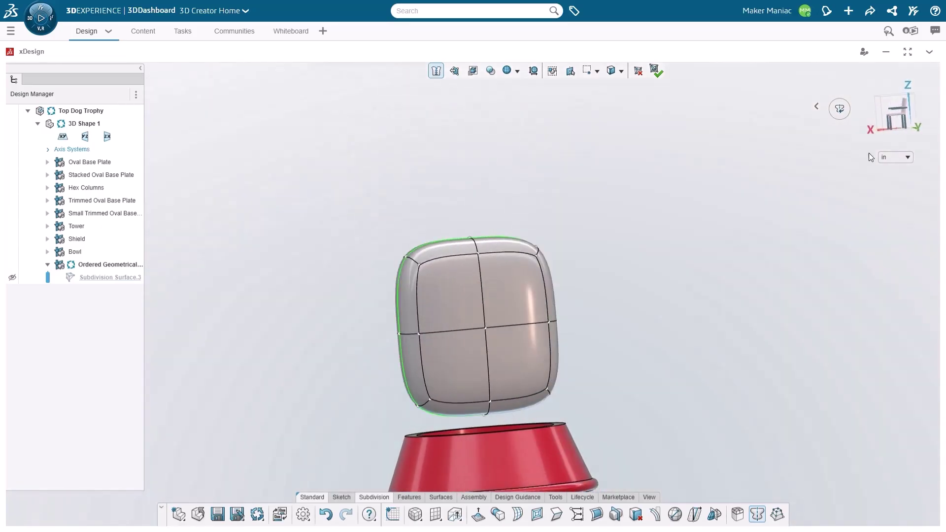
pyautogui.click(890, 112)
pyautogui.moveTo(656, 194); pyautogui.dragTo(556, 449)
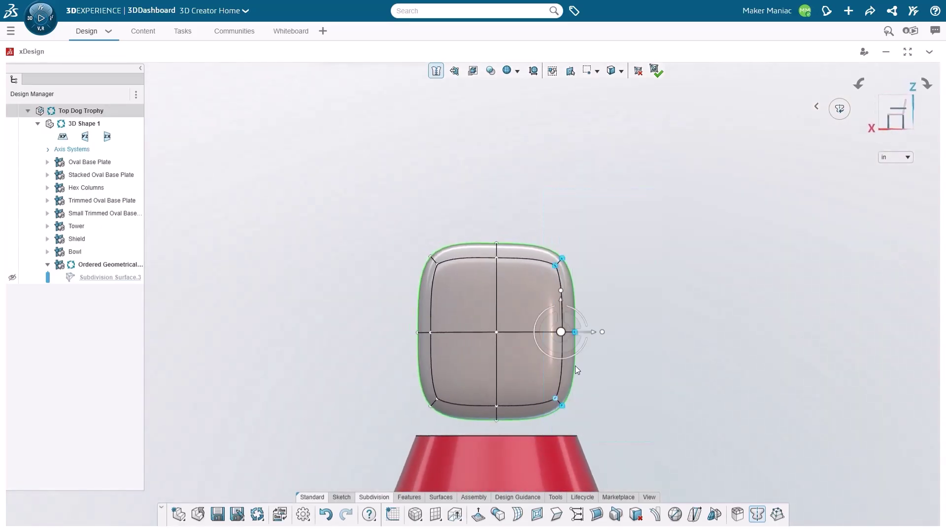
pyautogui.moveTo(592, 338); pyautogui.dragTo(575, 344)
pyautogui.moveTo(383, 201); pyautogui.dragTo(466, 467)
pyautogui.moveTo(472, 331); pyautogui.dragTo(410, 386)
pyautogui.click(525, 245)
pyautogui.scroll(4, 514, 313)
pyautogui.scroll(2, 509, 360)
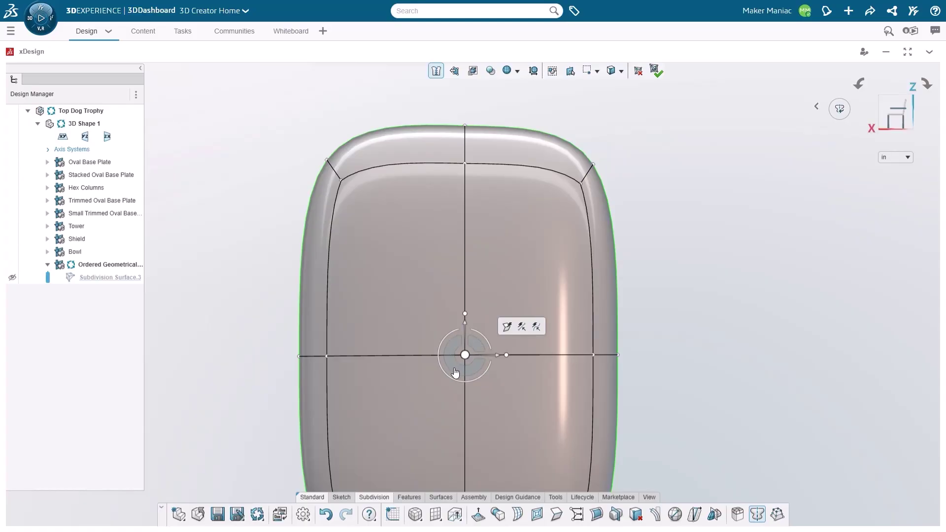
pyautogui.moveTo(476, 347)
pyautogui.mouseDown()
pyautogui.moveTo(507, 332)
pyautogui.moveTo(560, 279)
pyautogui.moveTo(384, 303)
pyautogui.moveTo(530, 241)
pyautogui.moveTo(505, 307)
pyautogui.moveTo(507, 342)
pyautogui.moveTo(486, 353)
pyautogui.moveTo(486, 333)
pyautogui.moveTo(486, 348)
pyautogui.mouseUp()
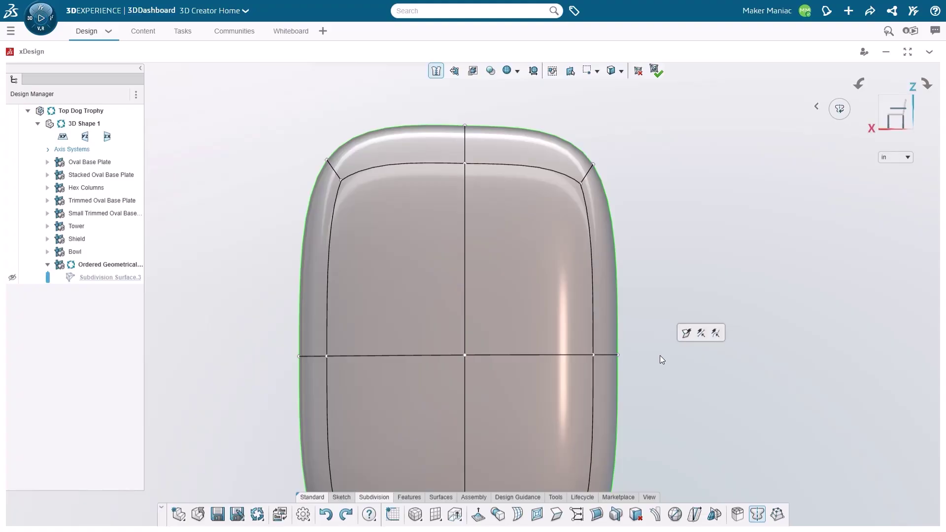
pyautogui.scroll(3, 476, 296)
pyautogui.scroll(3, 474, 344)
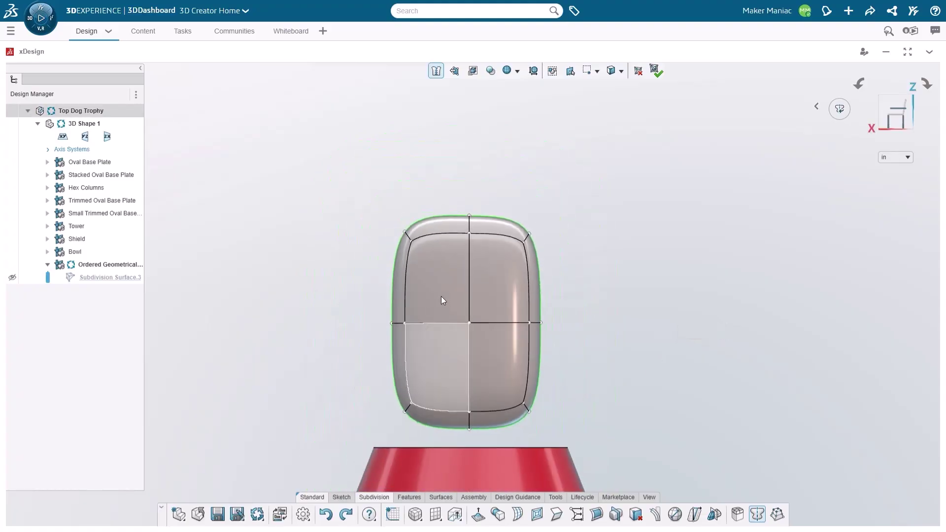
# Extrude the two lower faces on the box's side outward to form a haunch
pyautogui.moveTo(437, 329); pyautogui.dragTo(451, 347, button='middle')
pyautogui.scroll(-2, 451, 347)
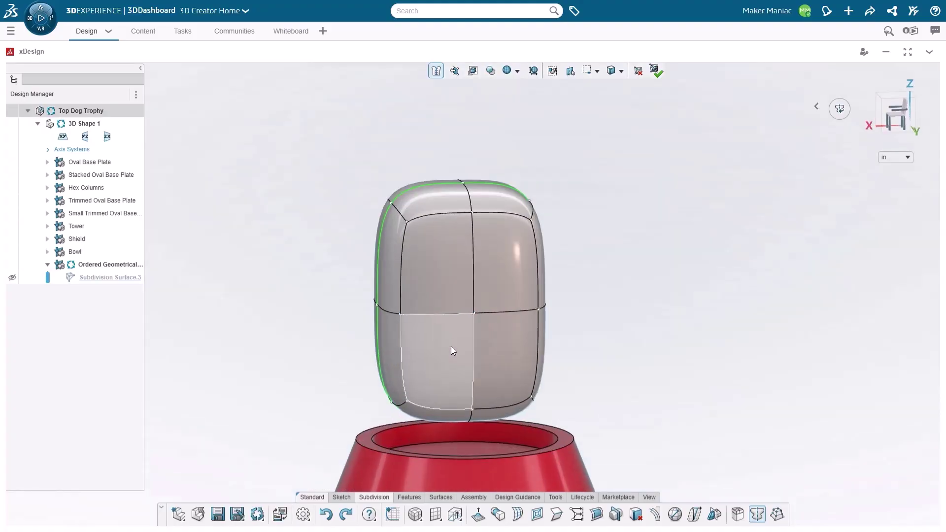
pyautogui.click(451, 347)
pyautogui.keyDown('ctrl'); pyautogui.click(498, 354); pyautogui.keyUp('ctrl')
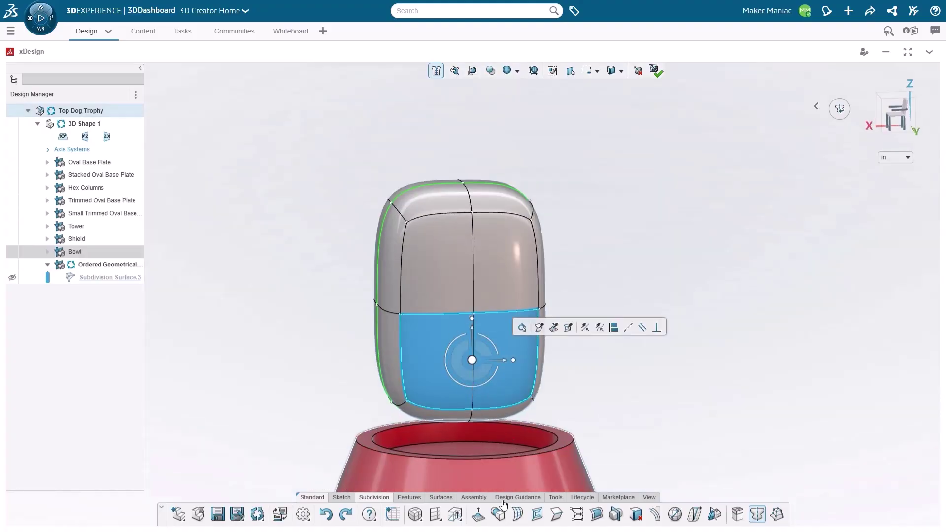
pyautogui.click(478, 515)
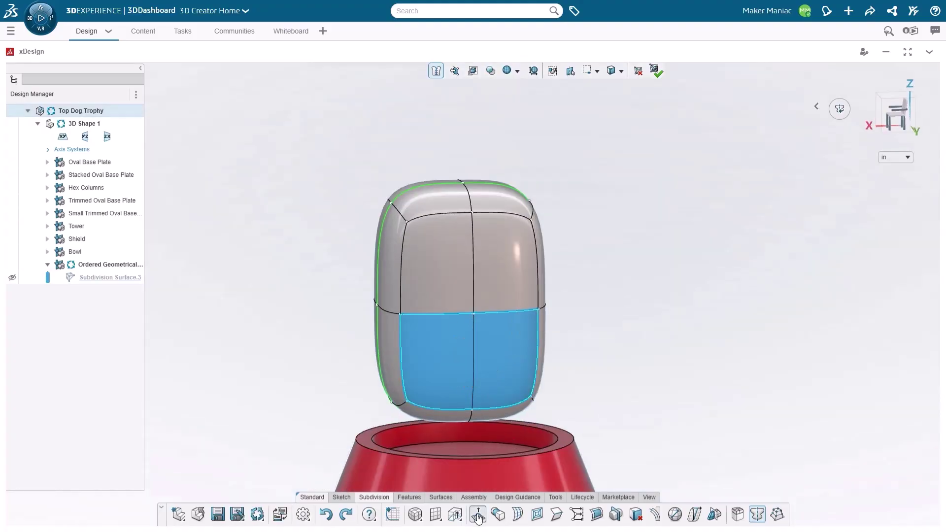
pyautogui.click(233, 77)
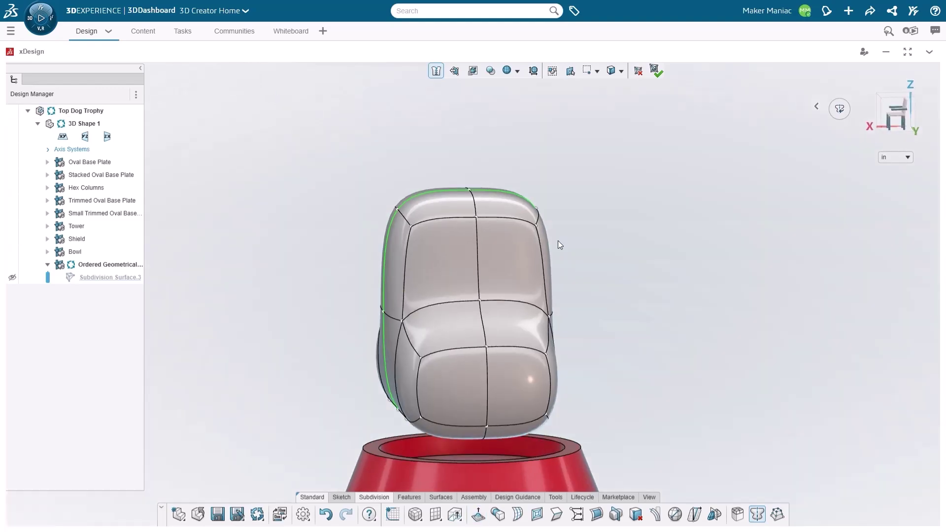
# From the side view, raise the haunch's upper middle points and the body's top centre points to round both into domes
pyautogui.moveTo(476, 291); pyautogui.dragTo(508, 380)
pyautogui.moveTo(491, 312); pyautogui.dragTo(492, 268)
pyautogui.click(492, 215)
pyautogui.moveTo(492, 173); pyautogui.dragTo(492, 135)
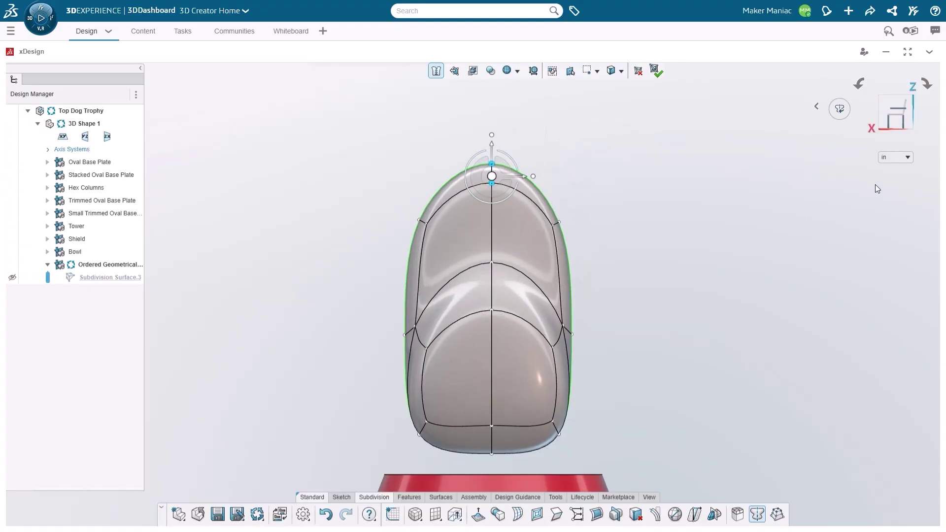
# Extrude the front-facing face of the haunch forward to start the leg
pyautogui.moveTo(887, 126); pyautogui.dragTo(896, 123)
pyautogui.moveTo(791, 163); pyautogui.dragTo(756, 163, button='middle')
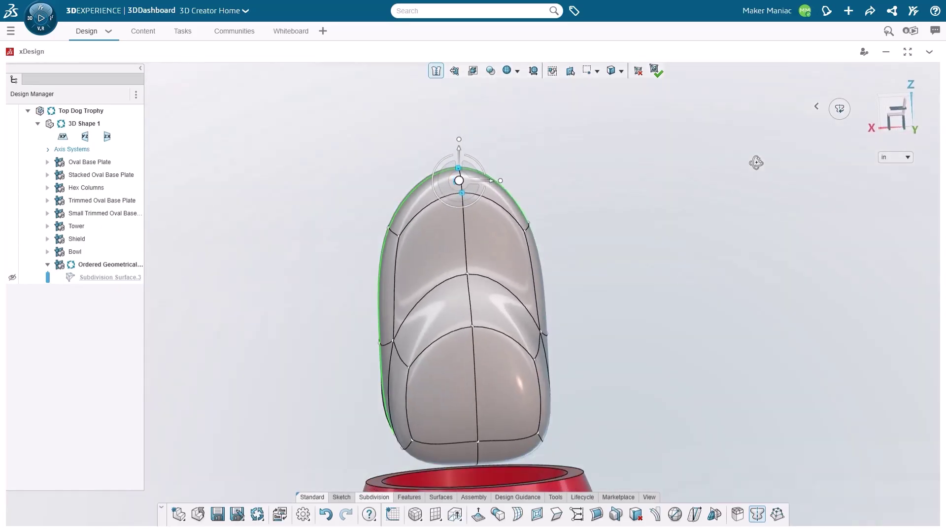
pyautogui.click(896, 117)
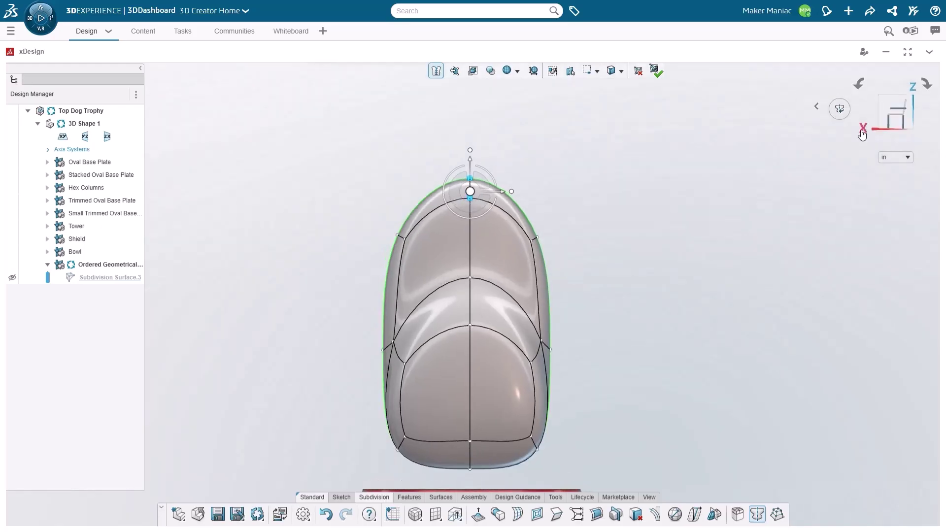
pyautogui.scroll(-2, 460, 401)
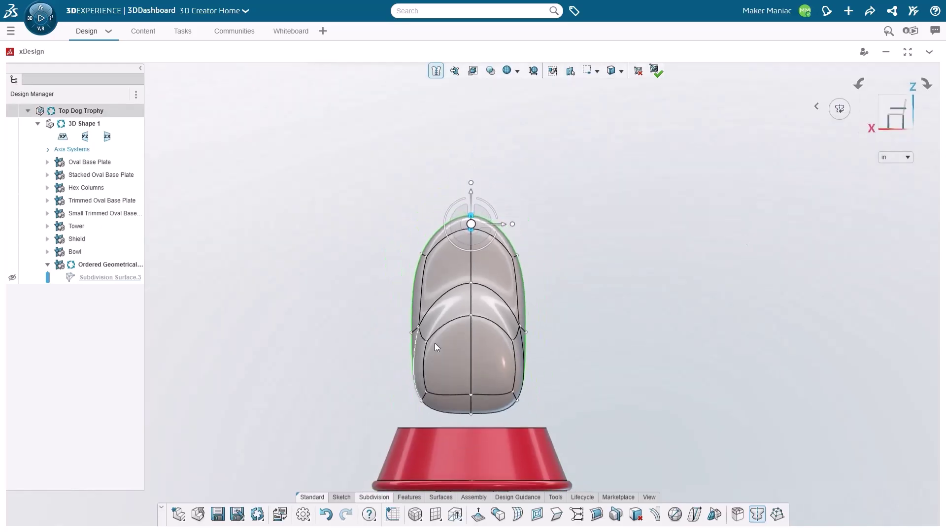
pyautogui.scroll(-3, 483, 348)
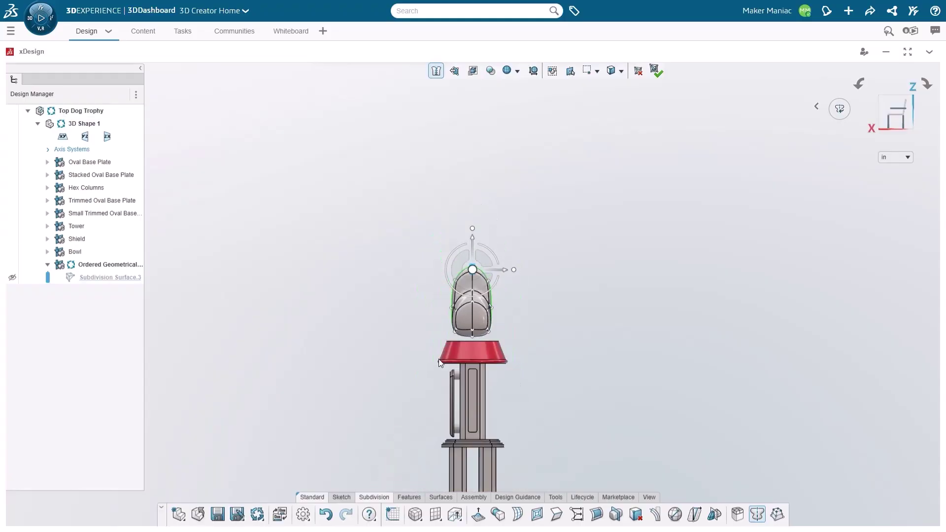
pyautogui.scroll(2, 438, 359)
pyautogui.scroll(4, 463, 288)
pyautogui.click(463, 325)
pyautogui.moveTo(463, 325); pyautogui.dragTo(506, 321, button='middle')
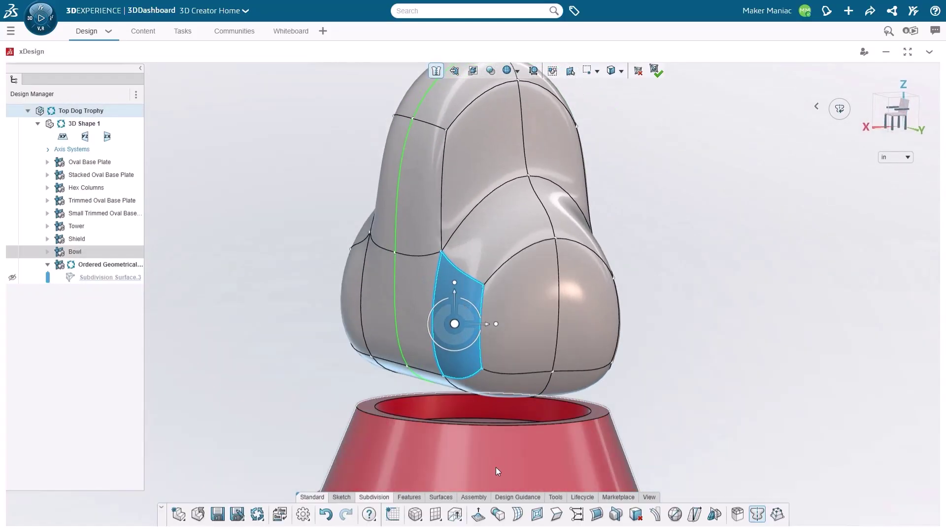
pyautogui.click(478, 515)
pyautogui.click(232, 76)
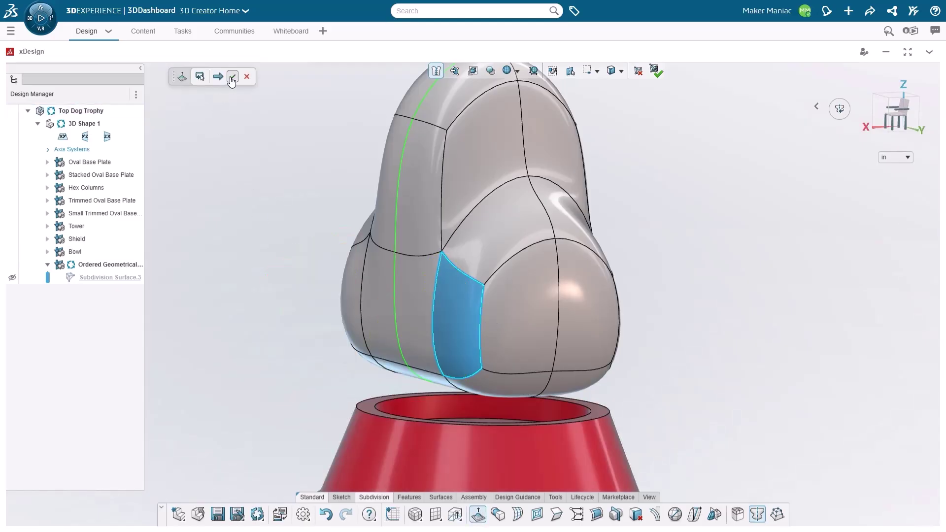
# From the side view, pull the leg's front end face forward and lower the leg's upper points so it tapers into a foot
pyautogui.scroll(3, 379, 327)
pyautogui.click(380, 327)
pyautogui.scroll(-2, 408, 356)
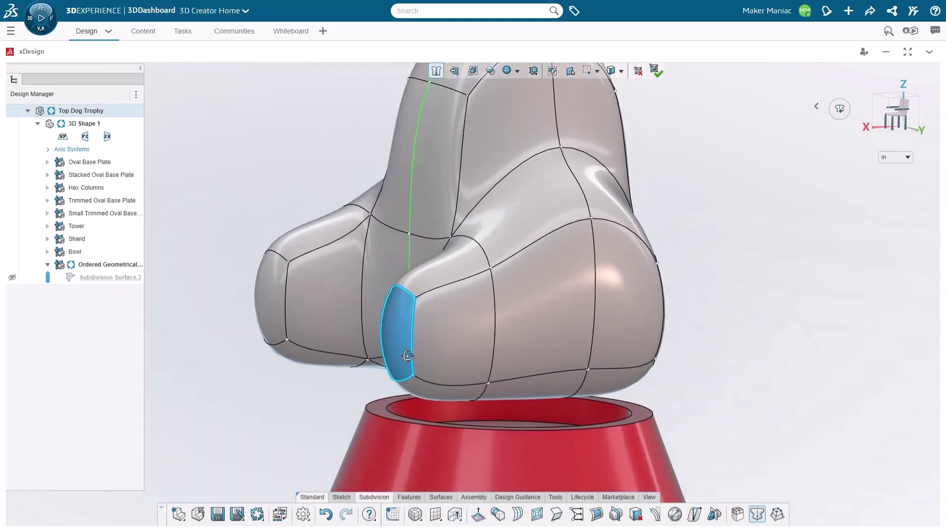
pyautogui.moveTo(408, 356); pyautogui.dragTo(452, 351, button='middle')
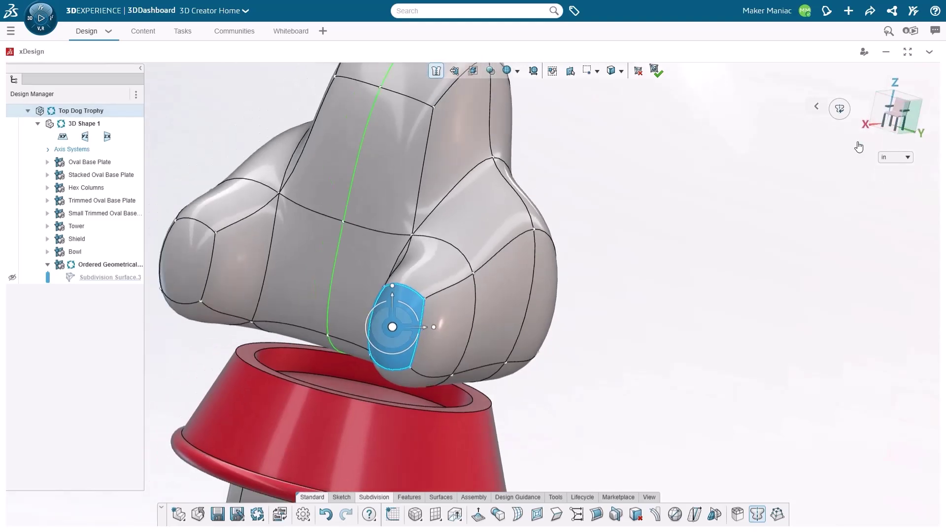
pyautogui.click(899, 122)
pyautogui.moveTo(388, 337)
pyautogui.mouseDown()
pyautogui.moveTo(348, 345)
pyautogui.moveTo(393, 342)
pyautogui.mouseUp()
pyautogui.moveTo(318, 263); pyautogui.dragTo(410, 326)
pyautogui.moveTo(436, 240); pyautogui.dragTo(507, 291)
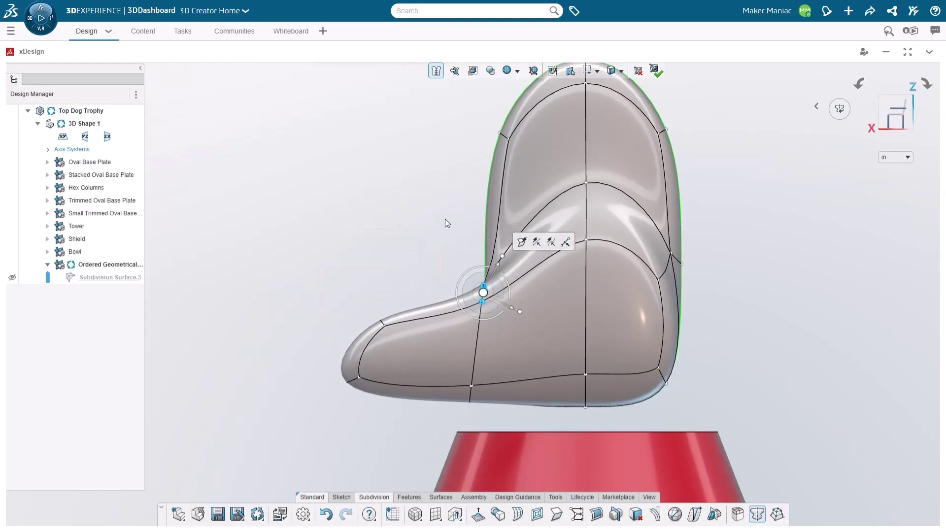
# Pull the lower centre edge on the body's back outward to fill out the rump
pyautogui.moveTo(445, 219); pyautogui.dragTo(406, 253, button='middle')
pyautogui.scroll(-3, 465, 296)
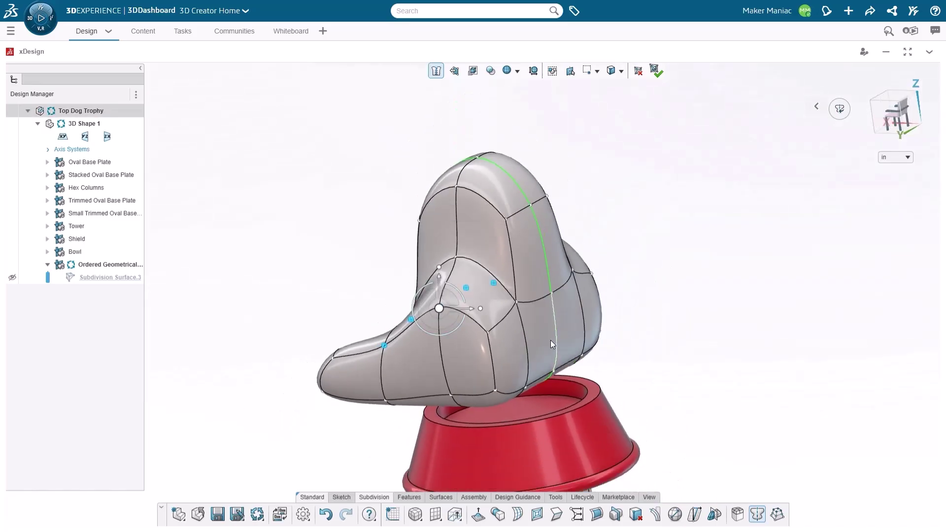
pyautogui.click(557, 339)
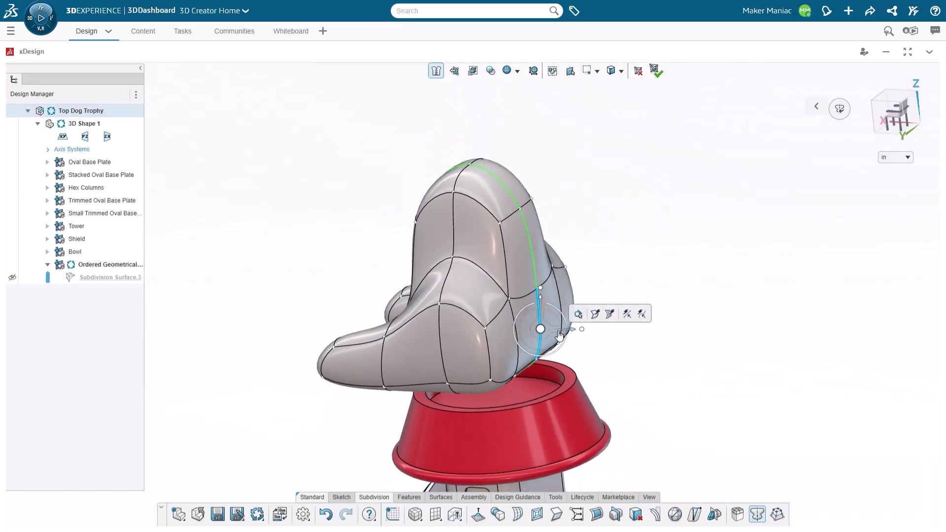
pyautogui.moveTo(557, 327); pyautogui.dragTo(586, 336)
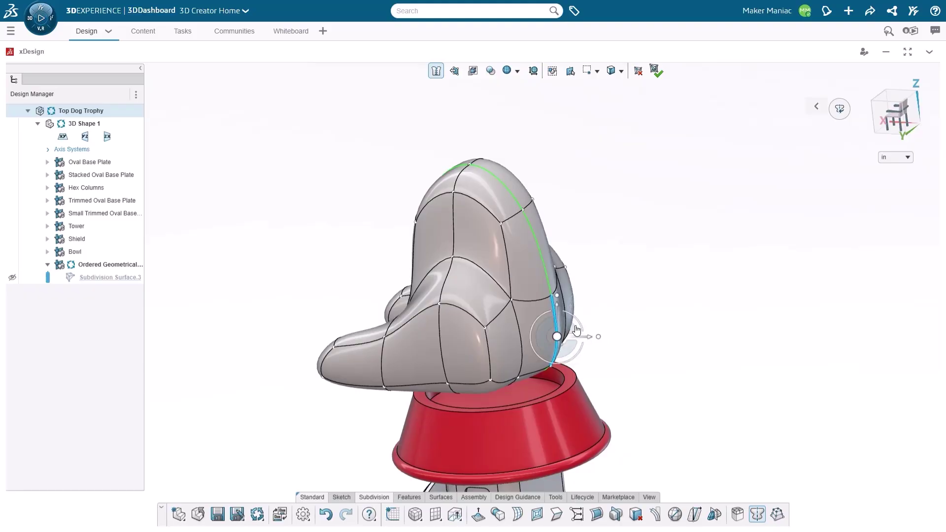
pyautogui.click(513, 299)
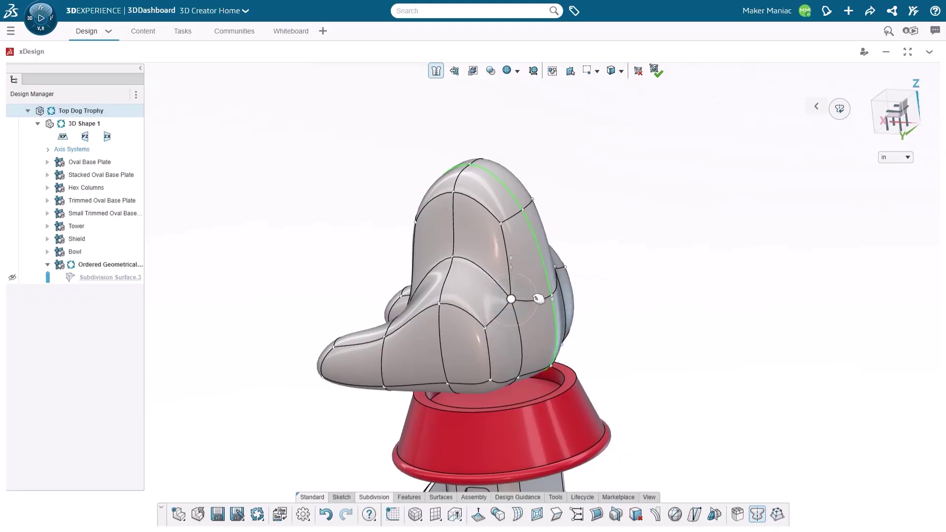
pyautogui.click(449, 335)
pyautogui.moveTo(449, 336); pyautogui.dragTo(474, 333, button='middle')
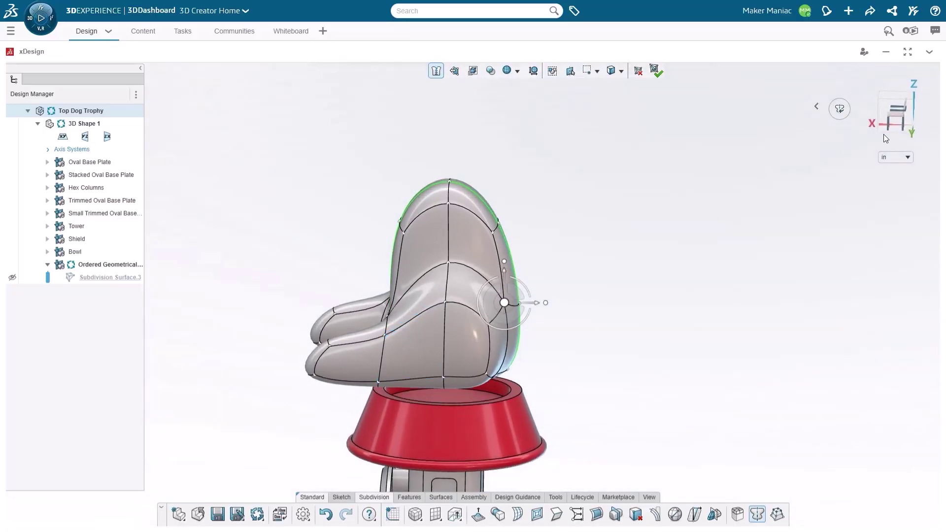
# From the side view, raise all of the body's top points to lengthen the torso upward
pyautogui.click(896, 126)
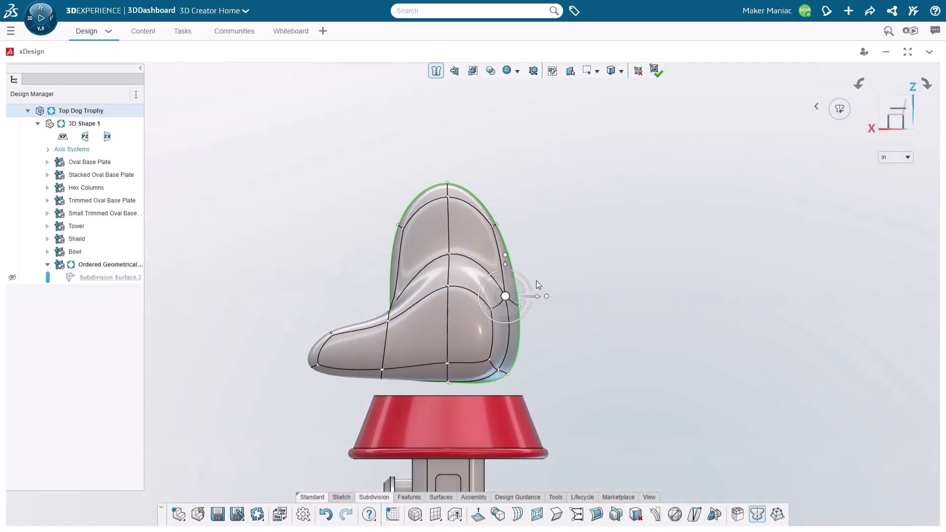
pyautogui.moveTo(381, 162); pyautogui.dragTo(584, 266)
pyautogui.scroll(2, 482, 231)
pyautogui.moveTo(456, 229); pyautogui.dragTo(465, 127)
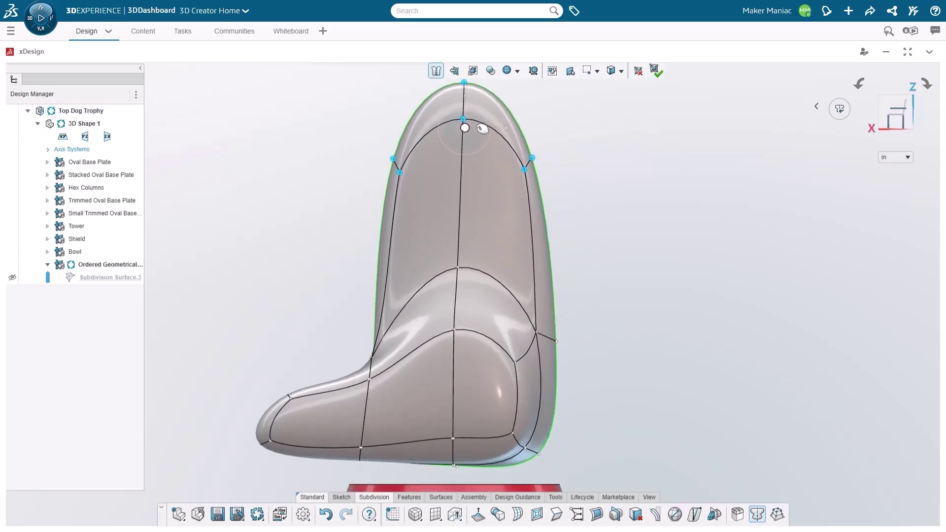
pyautogui.click(565, 216)
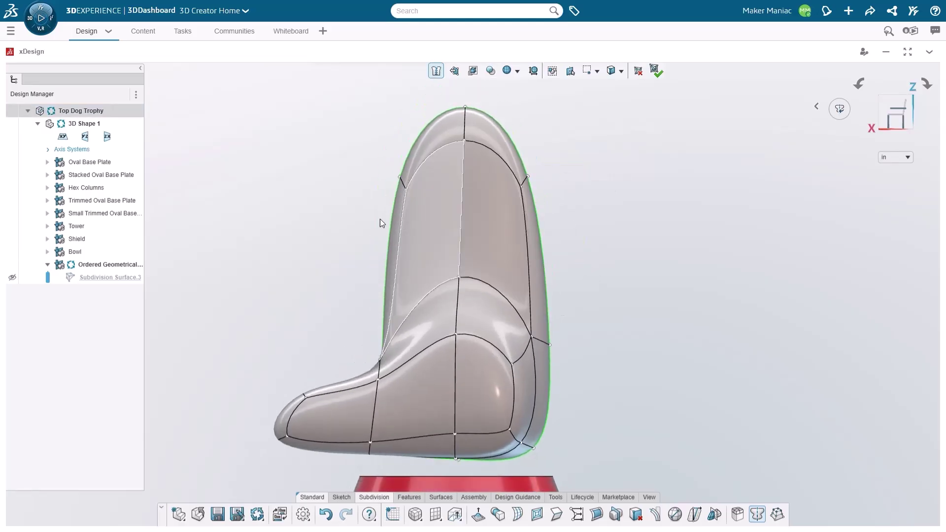
# Insert two single edge loops around the upper body, one at mid-height and one nearer the top
pyautogui.rightClick(556, 222)
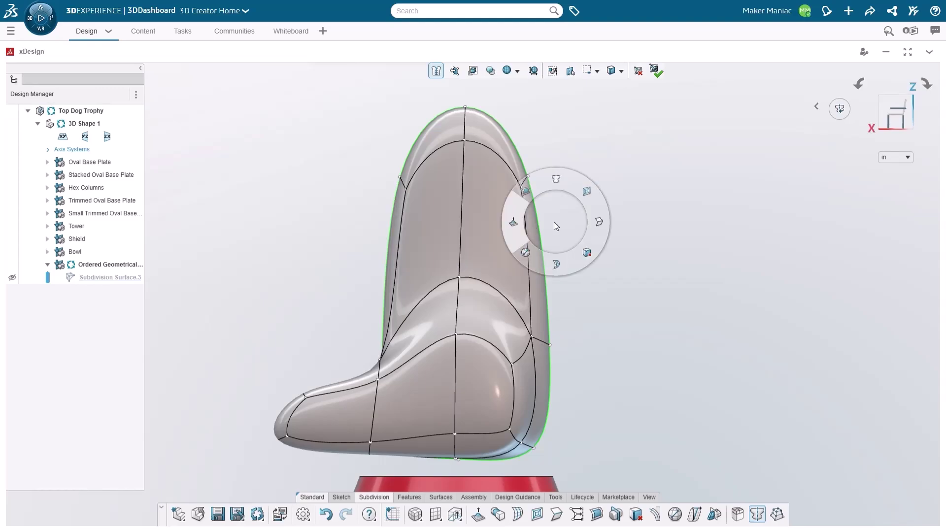
pyautogui.click(559, 267)
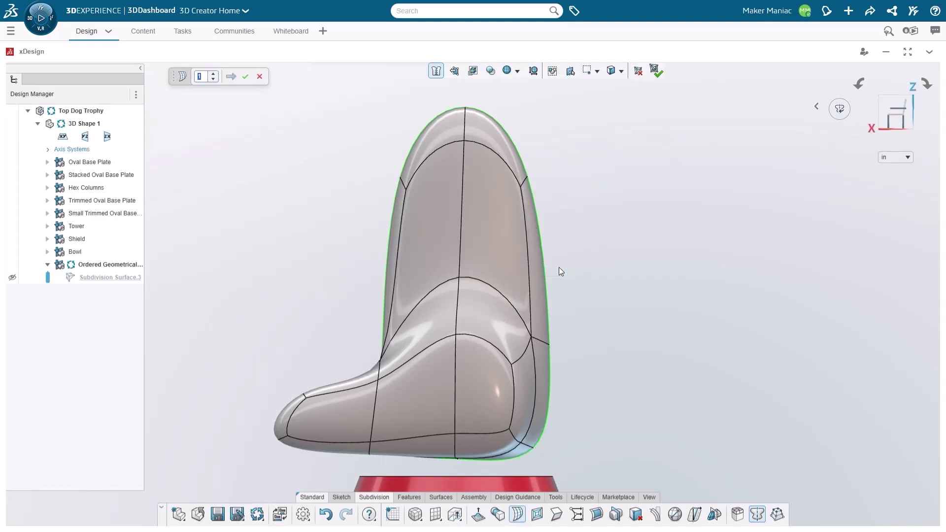
pyautogui.click(526, 234)
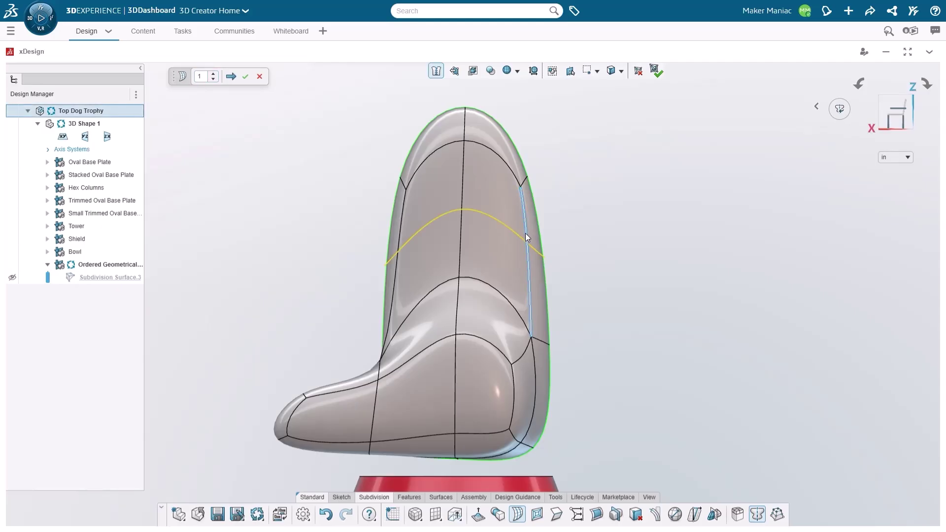
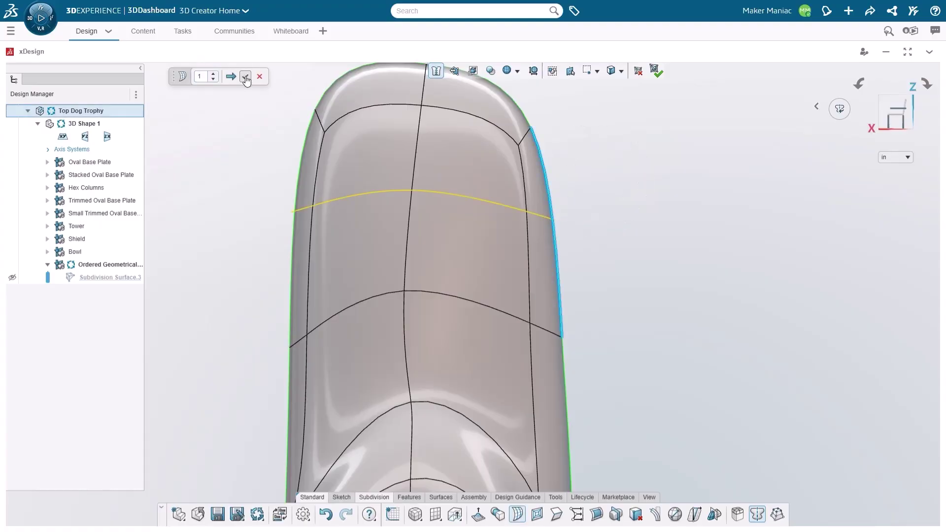
pyautogui.click(430, 212)
# Pull the front points of the new upper edge loop slightly backward
pyautogui.moveTo(258, 182); pyautogui.dragTo(337, 255)
pyautogui.moveTo(317, 202); pyautogui.dragTo(337, 206)
pyautogui.scroll(1, 348, 200)
pyautogui.scroll(2, 348, 199)
pyautogui.moveTo(380, 199); pyautogui.dragTo(596, 202, button='middle')
pyautogui.click(597, 203)
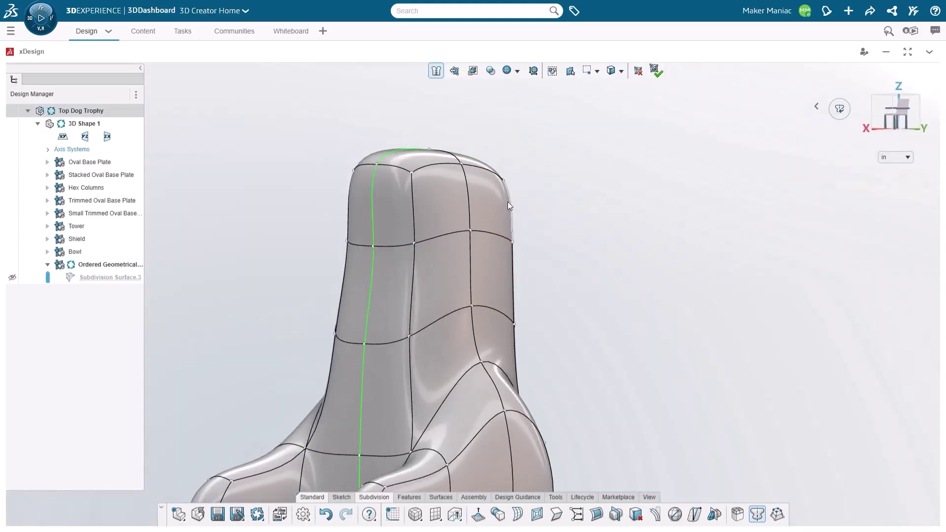
# Insert one more edge loop around the body just below the top cap
pyautogui.rightClick(555, 191)
pyautogui.click(560, 229)
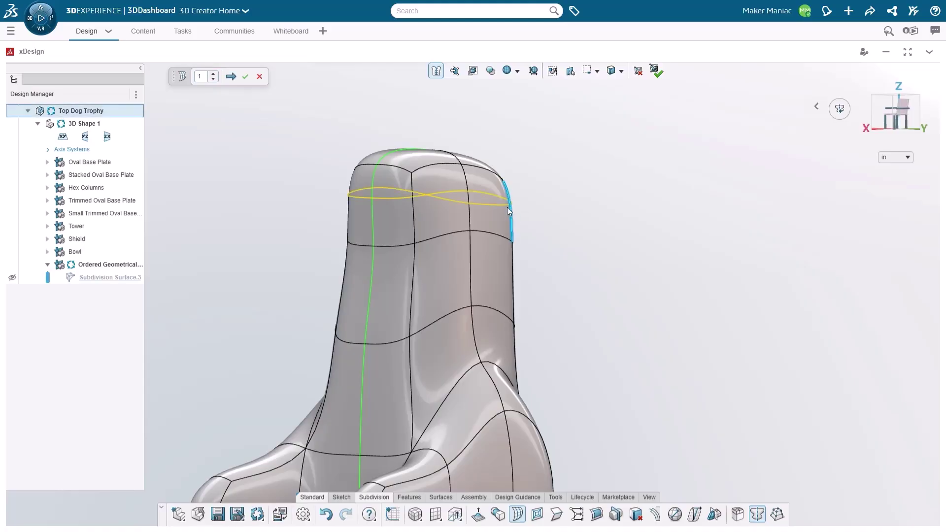
pyautogui.click(391, 211)
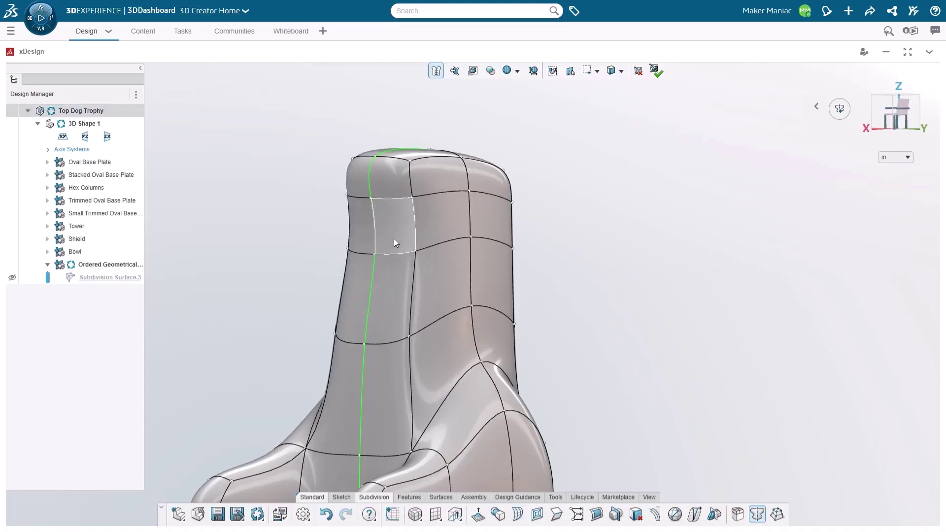
# Extrude the front centre face between the two upper loops forward, then extrude its end face again to form the snout
pyautogui.click(395, 239)
pyautogui.click(605, 309)
pyautogui.moveTo(605, 308); pyautogui.dragTo(415, 241, button='middle')
pyautogui.scroll(2, 422, 229)
pyautogui.scroll(-3, 421, 230)
pyautogui.click(414, 244)
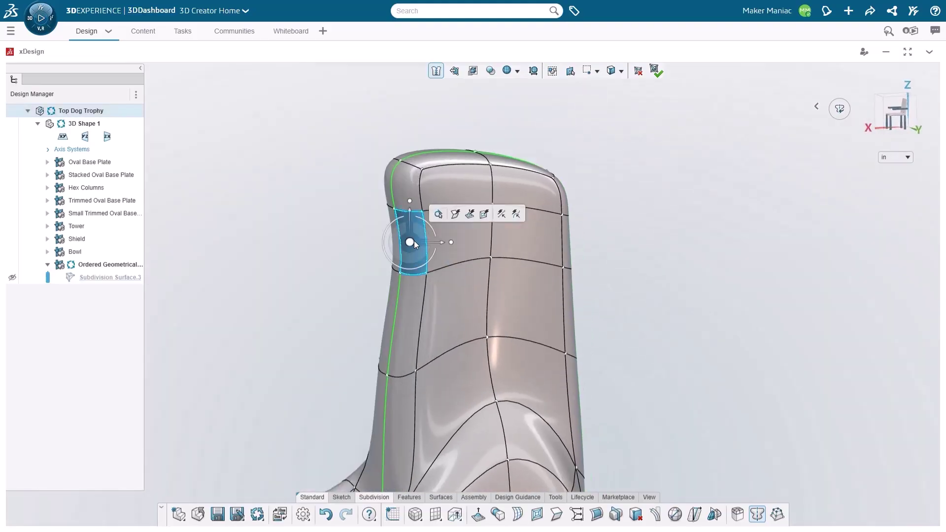
pyautogui.click(472, 214)
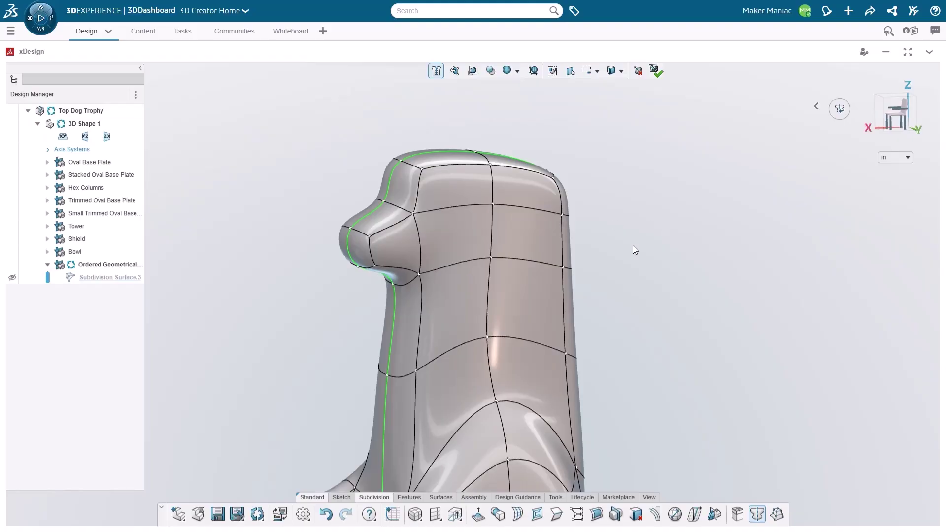
pyautogui.click(357, 249)
pyautogui.click(415, 217)
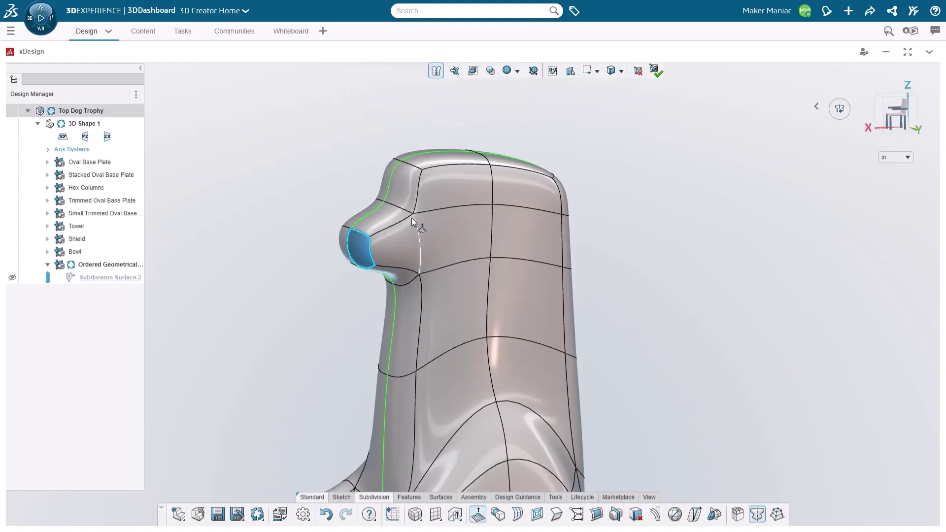
# From the side view, raise the snout's upper end points and pull them forward
pyautogui.moveTo(768, 181); pyautogui.dragTo(626, 252, button='middle')
pyautogui.click(891, 114)
pyautogui.moveTo(229, 200); pyautogui.dragTo(348, 267)
pyautogui.moveTo(283, 223); pyautogui.dragTo(262, 191)
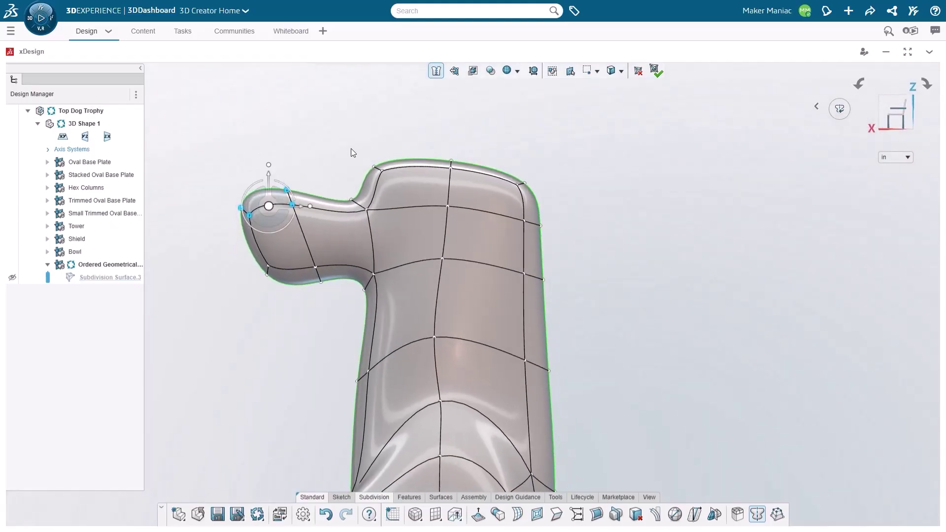
# From the side view, raise the forehead and crown points, pull the back of the head outward and pull the neck's back points inward
pyautogui.moveTo(404, 186); pyautogui.dragTo(412, 136)
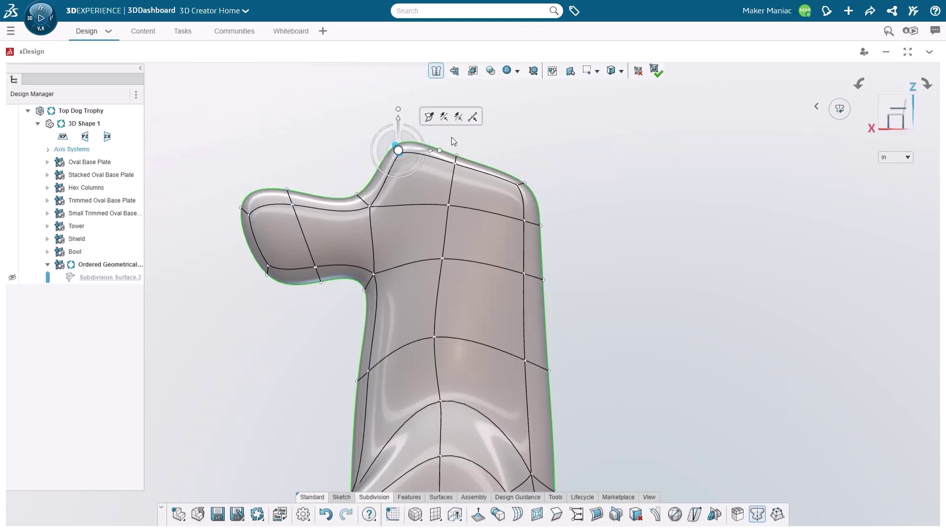
pyautogui.moveTo(456, 162); pyautogui.dragTo(474, 143)
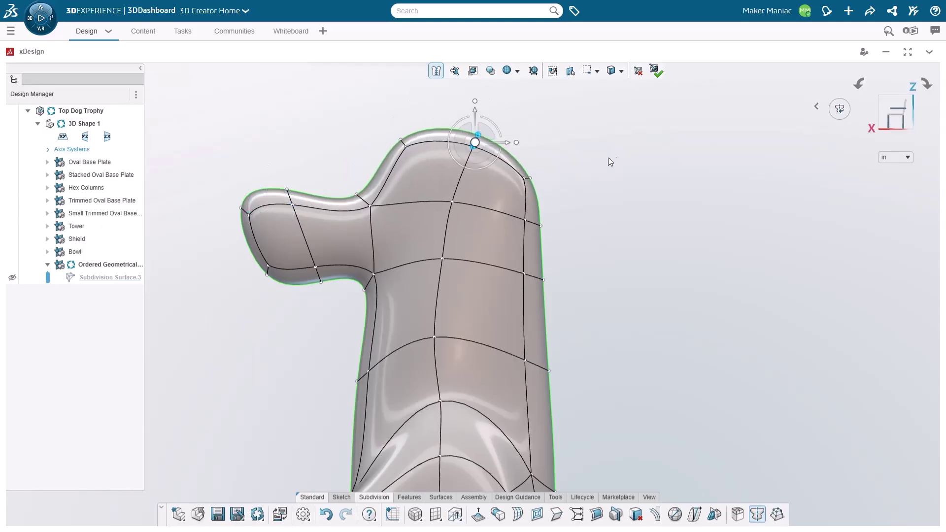
pyautogui.moveTo(517, 191); pyautogui.dragTo(521, 190)
pyautogui.moveTo(526, 177); pyautogui.dragTo(567, 162)
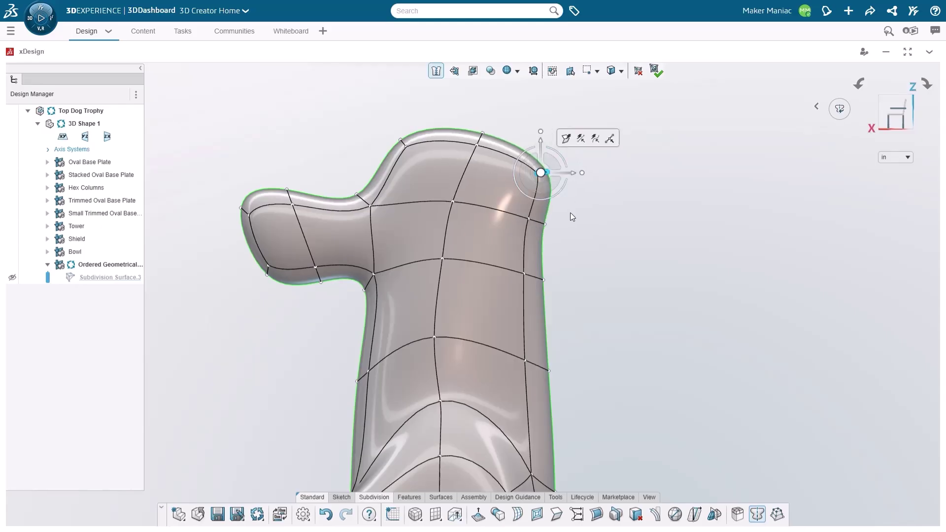
pyautogui.moveTo(520, 291); pyautogui.dragTo(488, 273)
pyautogui.click(522, 211)
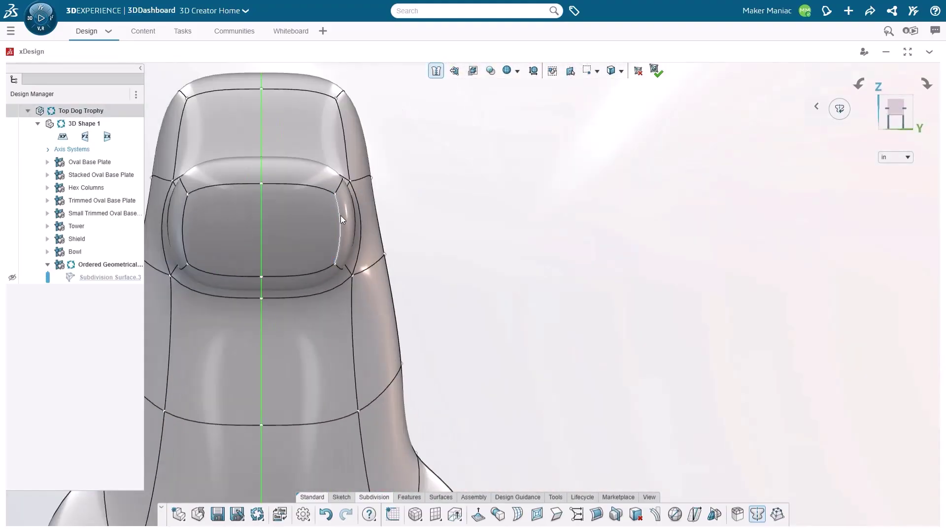
# Shift the upper body's middle side point backward and extrude the shoulder outward below the neck to start a front leg
pyautogui.click(344, 174)
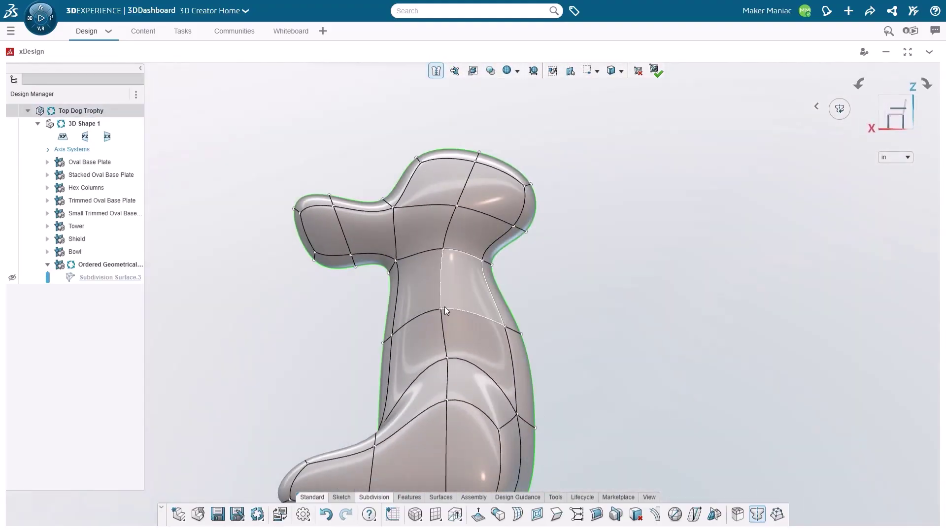
pyautogui.click(442, 309)
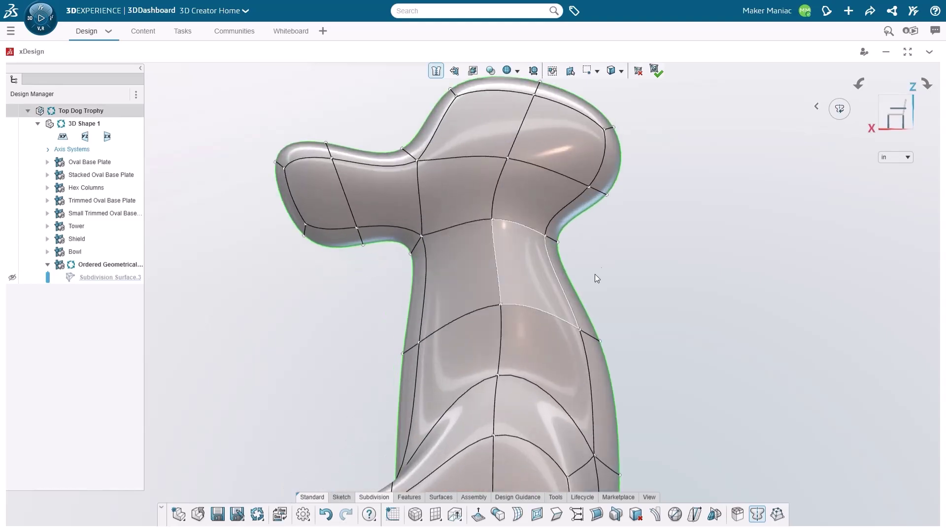
pyautogui.click(569, 276)
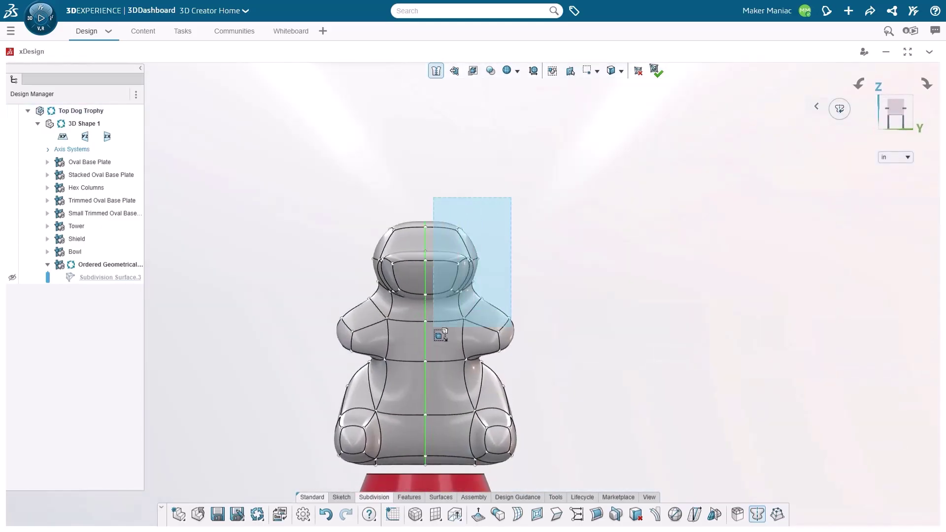
# From the front view, narrow the head and move the snout's lower corner point inward and down to taper the muzzle
pyautogui.click(456, 295)
pyautogui.moveTo(489, 275); pyautogui.dragTo(477, 279)
pyautogui.scroll(3, 486, 215)
pyautogui.click(430, 238)
pyautogui.moveTo(430, 238); pyautogui.dragTo(443, 237)
pyautogui.scroll(1, 423, 247)
pyautogui.scroll(3, 419, 289)
pyautogui.moveTo(441, 310); pyautogui.dragTo(419, 349)
pyautogui.scroll(-2, 419, 349)
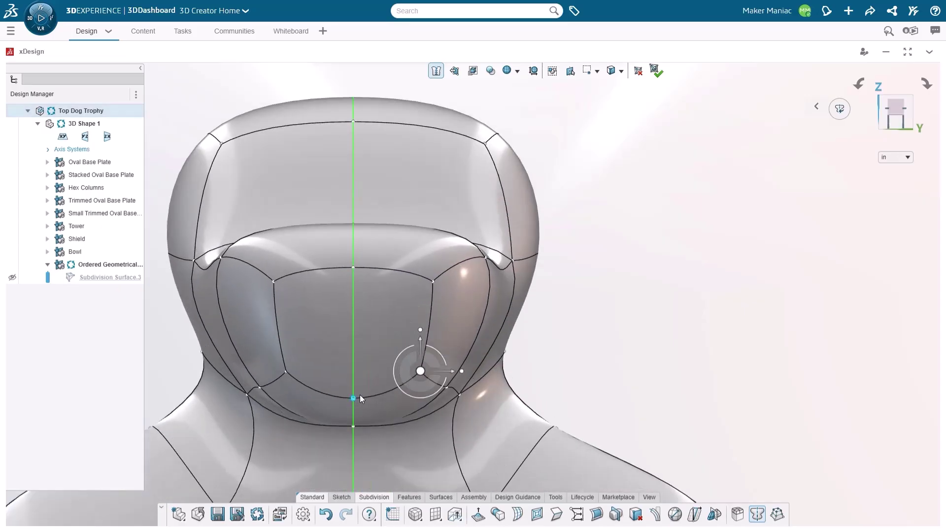
# From the side view, stretch the front leg's end face forward and insert 3 edge loops along the leg
pyautogui.scroll(-4, 356, 398)
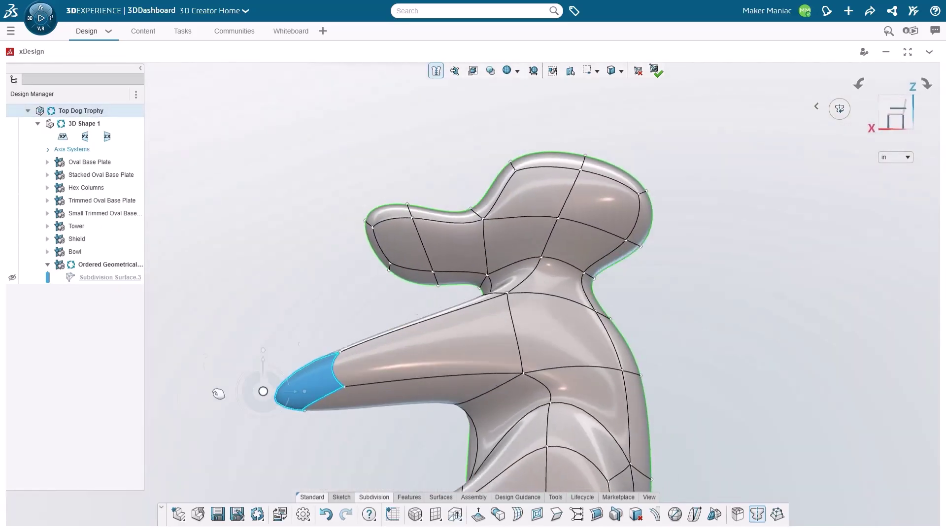
pyautogui.rightClick(353, 306)
pyautogui.click(380, 338)
pyautogui.click(213, 79)
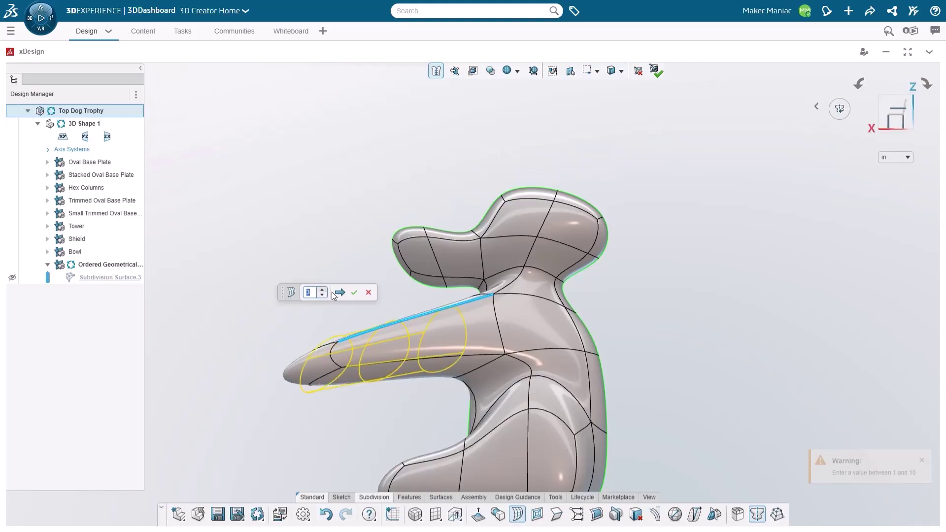
pyautogui.press('Return')
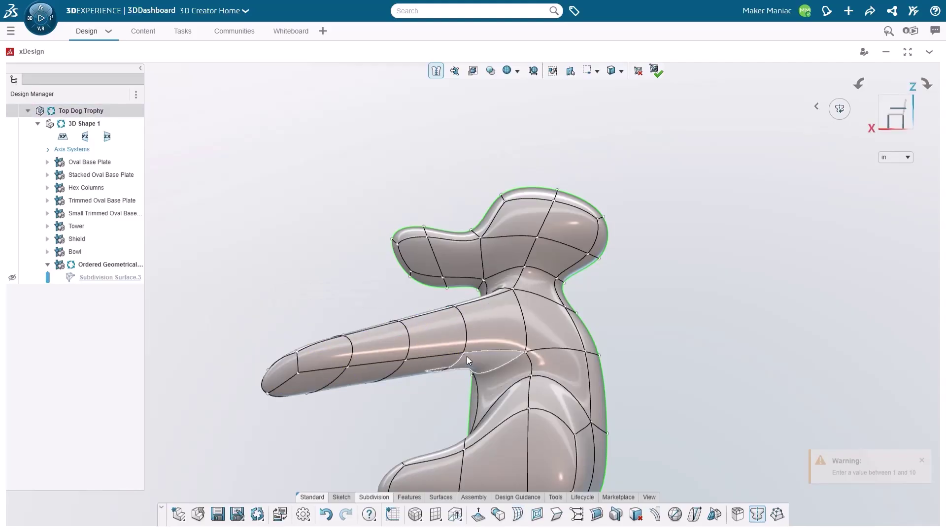
# Select the front leg's three edge loops and end section, and swing them down beside the hind paw from the side view
pyautogui.moveTo(458, 316)
pyautogui.mouseDown(button='middle')
pyautogui.moveTo(444, 353)
pyautogui.moveTo(465, 330)
pyautogui.moveTo(460, 313)
pyautogui.mouseUp(button='middle')
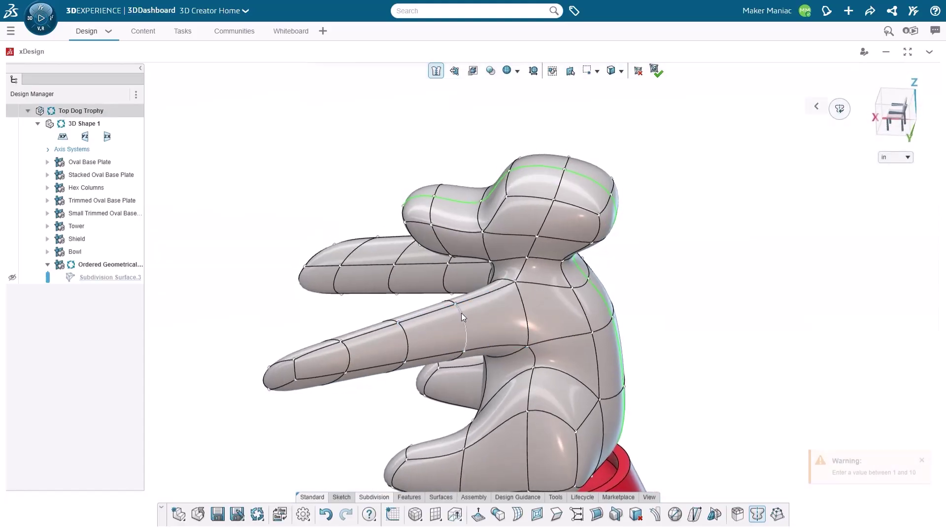
pyautogui.click(462, 312)
pyautogui.click(383, 304)
pyautogui.scroll(3, 462, 319)
pyautogui.click(464, 314)
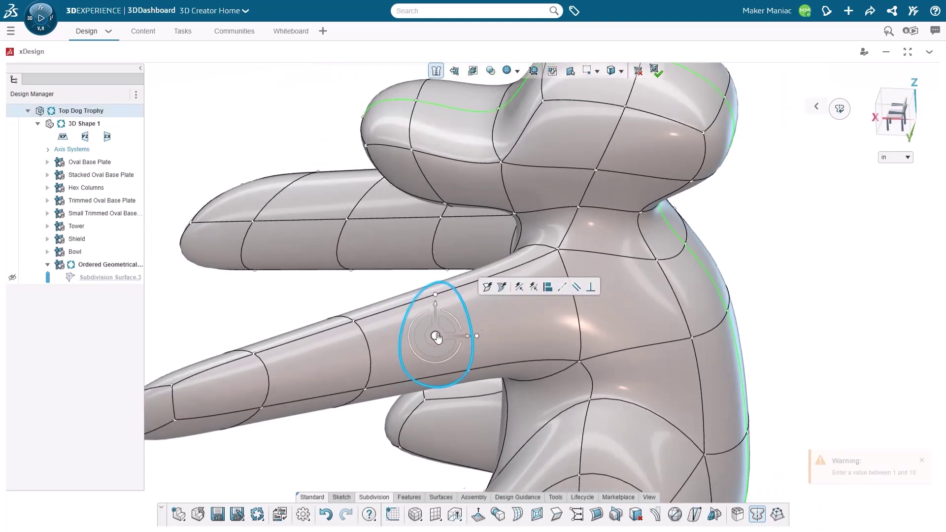
pyautogui.scroll(-3, 436, 338)
pyautogui.keyDown('ctrl'); pyautogui.click(413, 320); pyautogui.keyUp('ctrl')
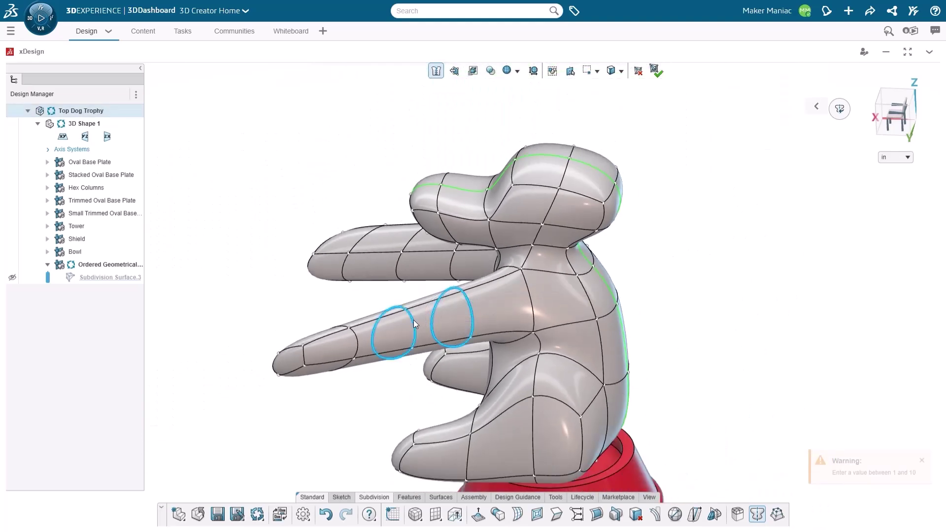
pyautogui.keyDown('ctrl'); pyautogui.click(356, 335); pyautogui.keyUp('ctrl')
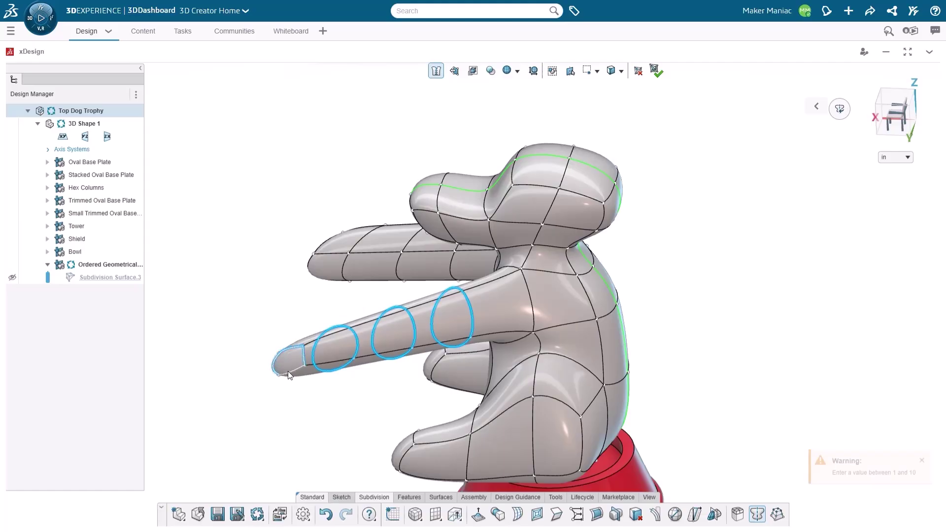
pyautogui.moveTo(347, 367); pyautogui.dragTo(375, 355, button='middle')
pyautogui.click(890, 121)
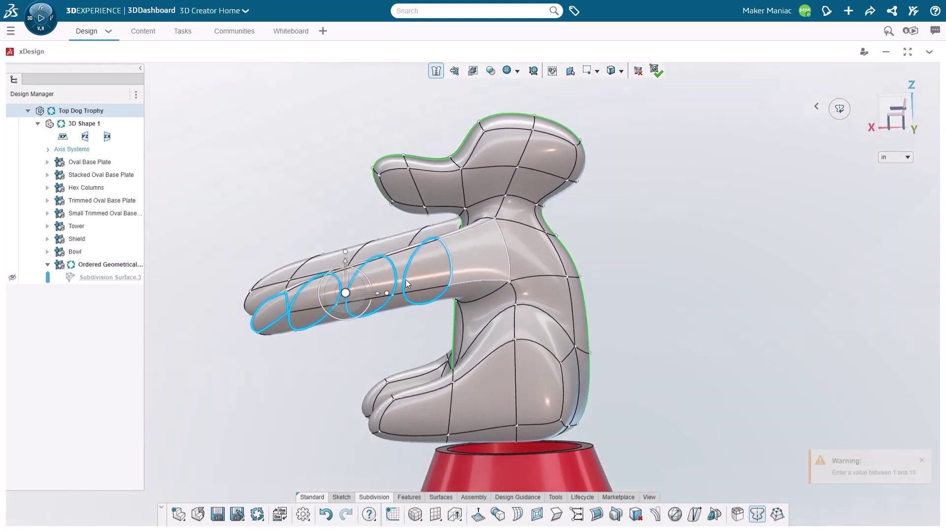
pyautogui.moveTo(372, 291)
pyautogui.mouseDown()
pyautogui.moveTo(420, 332)
pyautogui.moveTo(401, 337)
pyautogui.moveTo(410, 353)
pyautogui.mouseUp()
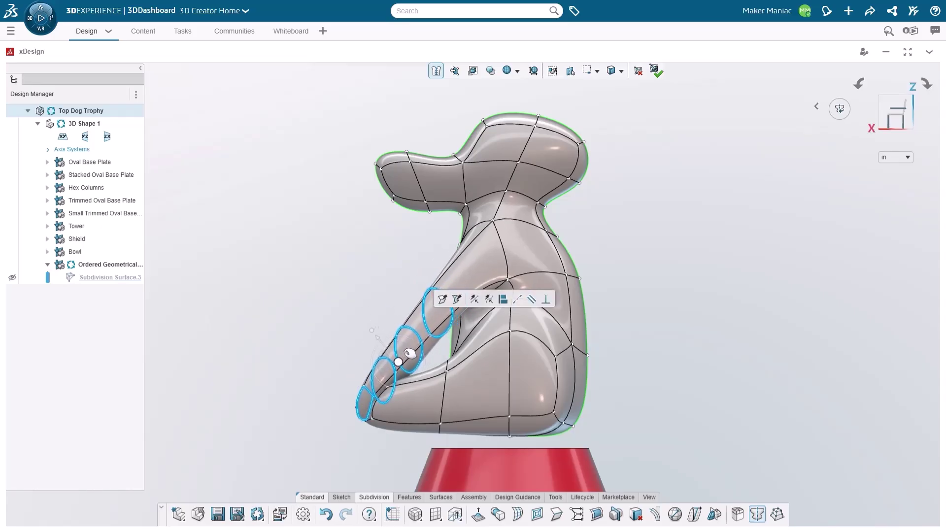
# From the front view, shift the selected lower front leg sections inward toward the body's centreline
pyautogui.moveTo(403, 275); pyautogui.dragTo(592, 281, button='middle')
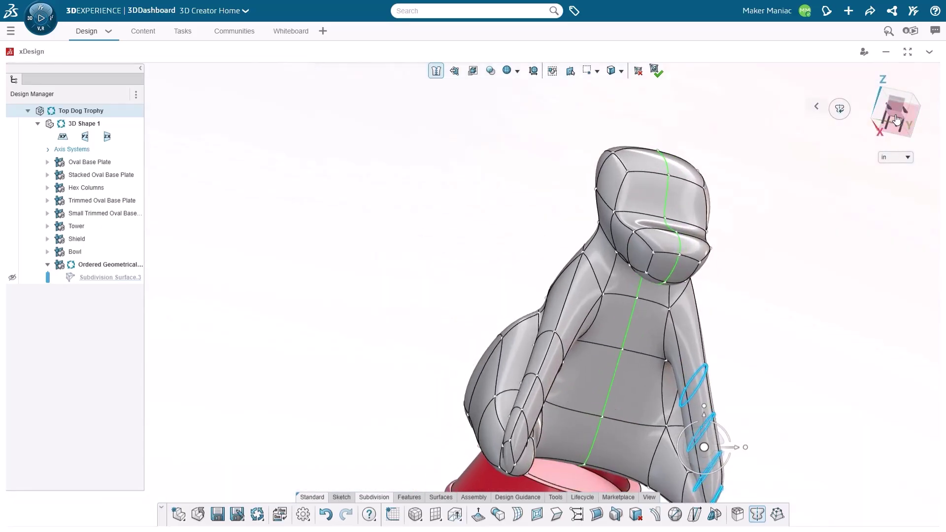
pyautogui.click(893, 114)
pyautogui.moveTo(694, 316); pyautogui.dragTo(623, 333)
pyautogui.scroll(3, 630, 323)
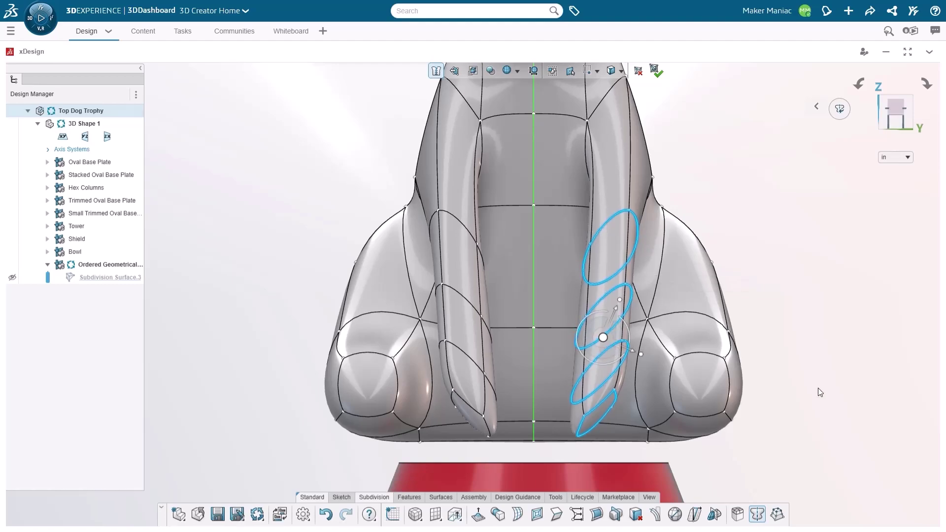
pyautogui.click(820, 391)
# Select the end face of the front leg and move it down toward the base of the body
pyautogui.scroll(2, 634, 419)
pyautogui.scroll(3, 603, 416)
pyautogui.click(593, 403)
pyautogui.moveTo(605, 403); pyautogui.dragTo(608, 445)
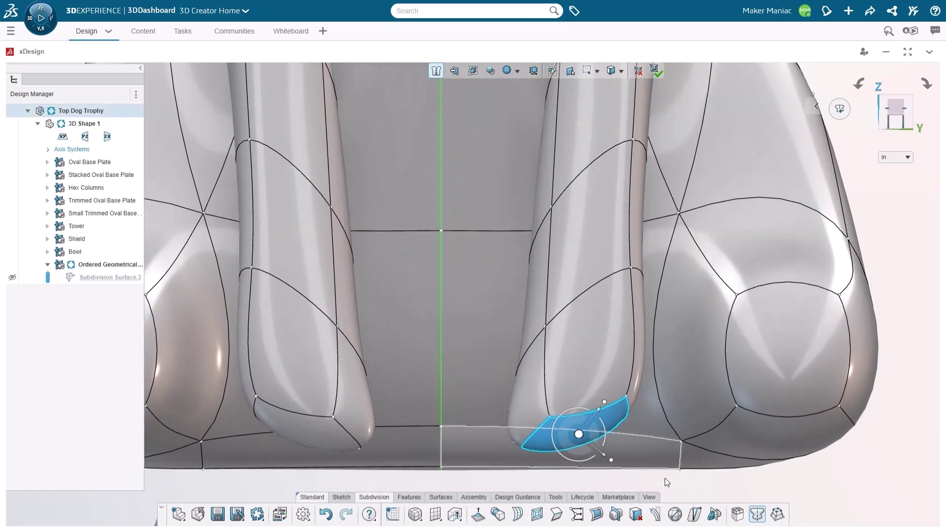
# Crease the front leg's end face with a sharpness of 42
pyautogui.click(557, 514)
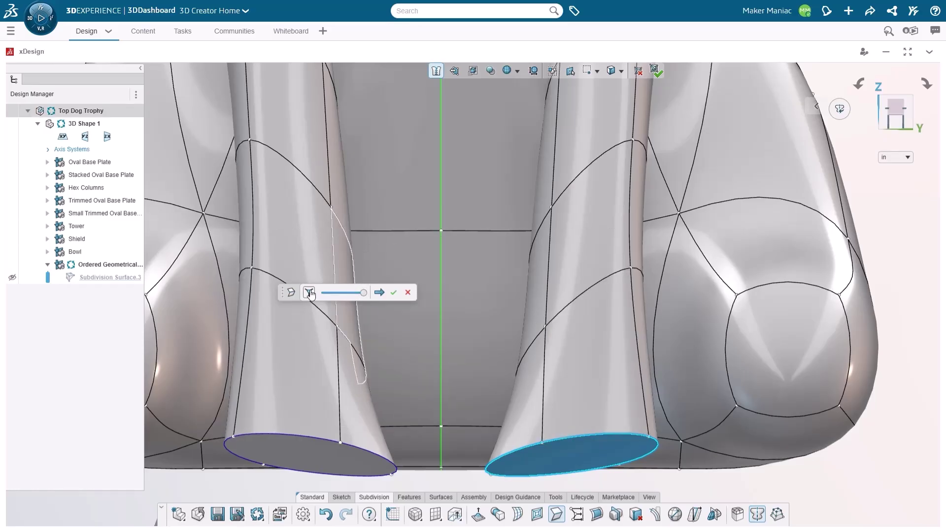
pyautogui.click(339, 294)
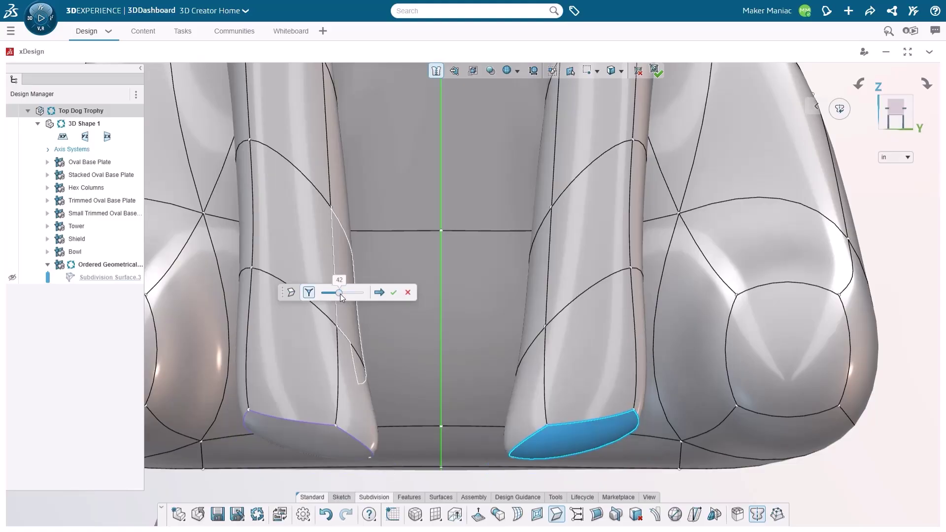
pyautogui.click(394, 295)
# Lower the creased end face of the front leg and rotate the edge loop above it to horizontal
pyautogui.scroll(5, 542, 367)
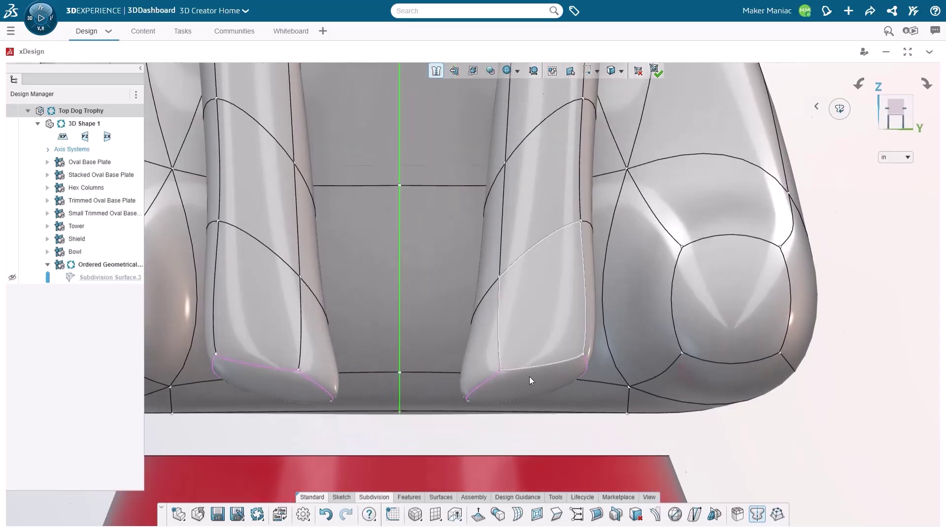
pyautogui.click(550, 373)
pyautogui.moveTo(551, 377); pyautogui.dragTo(544, 400)
pyautogui.click(513, 185)
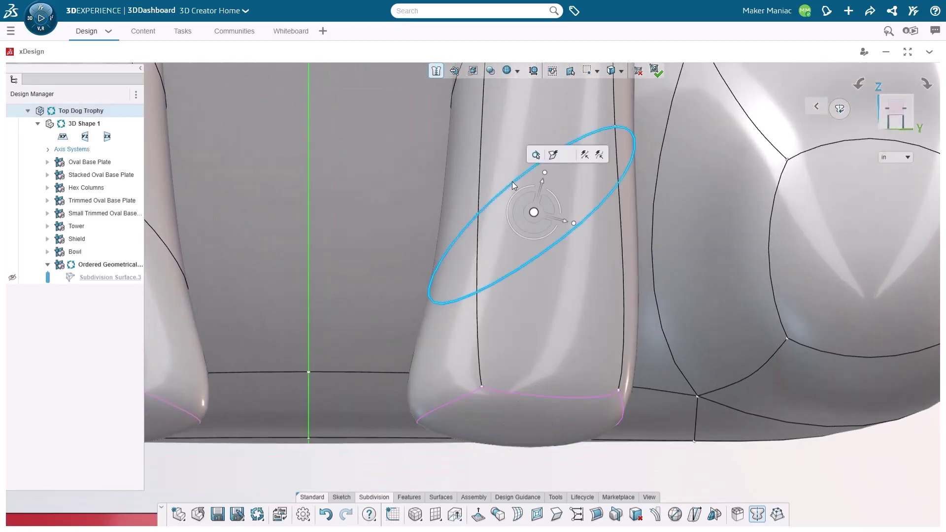
pyautogui.moveTo(554, 194)
pyautogui.mouseDown()
pyautogui.moveTo(567, 210)
pyautogui.moveTo(558, 217)
pyautogui.moveTo(548, 191)
pyautogui.mouseUp()
pyautogui.scroll(-8, 549, 195)
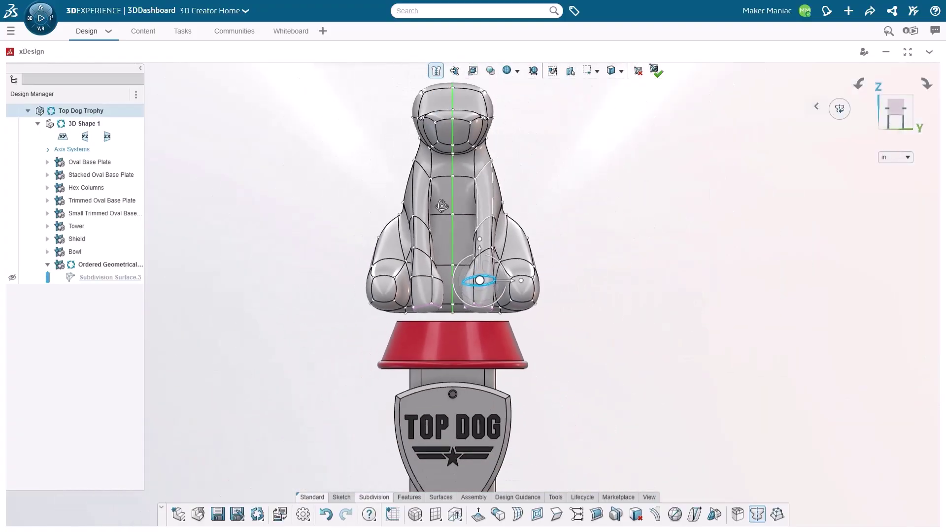
# From the side view, reposition the front leg's edge loops to slim and straighten the leg above the paw
pyautogui.moveTo(493, 212); pyautogui.dragTo(357, 216, button='middle')
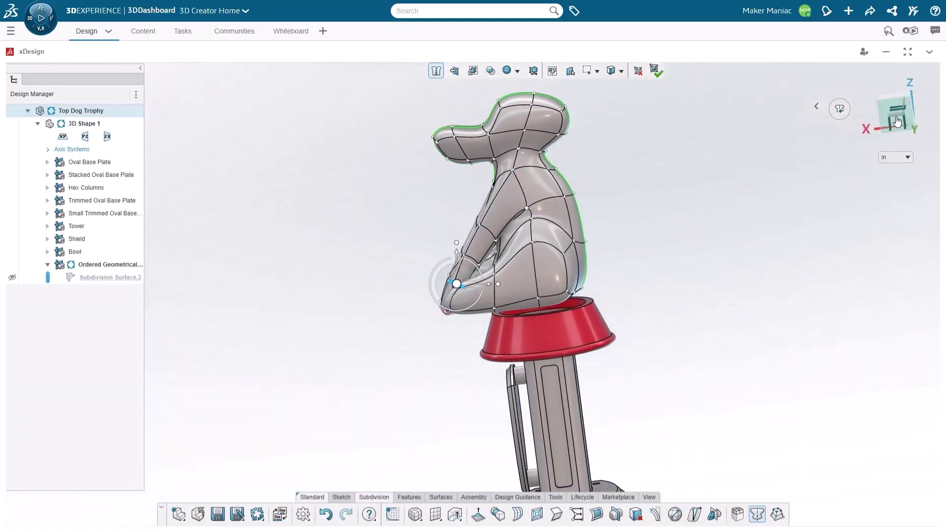
pyautogui.click(897, 122)
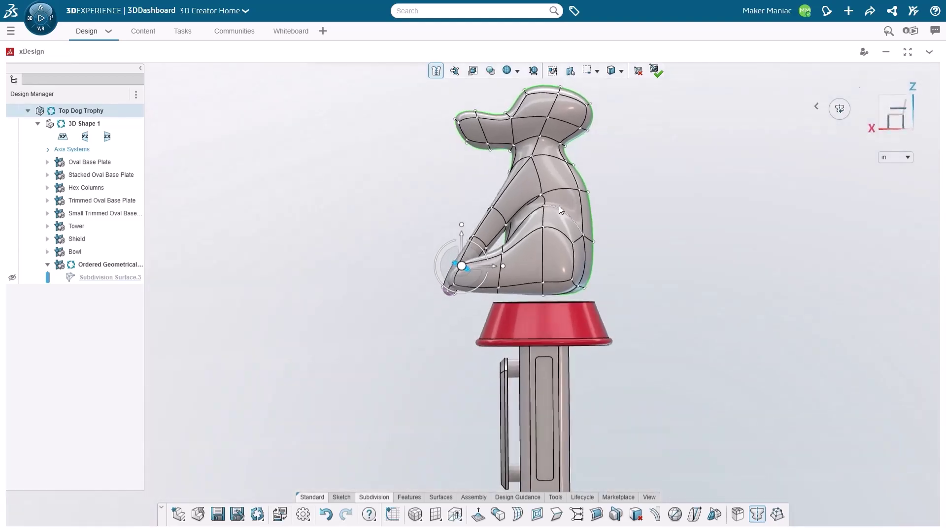
pyautogui.scroll(4, 559, 206)
pyautogui.scroll(3, 536, 206)
pyautogui.moveTo(536, 203); pyautogui.dragTo(570, 220)
pyautogui.click(535, 279)
pyautogui.moveTo(546, 279); pyautogui.dragTo(567, 347)
pyautogui.moveTo(410, 364); pyautogui.dragTo(444, 397)
pyautogui.scroll(-5, 452, 342)
pyautogui.click(564, 207)
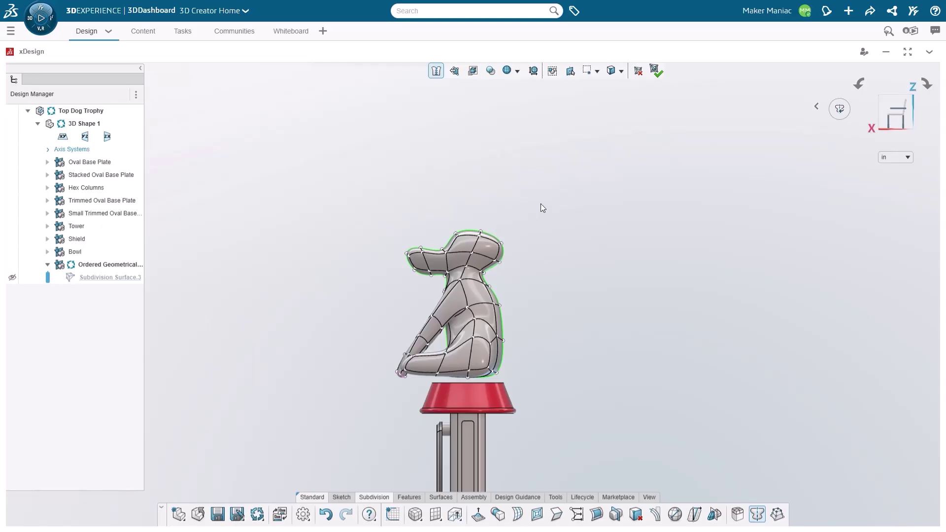
pyautogui.moveTo(474, 281); pyautogui.dragTo(363, 306)
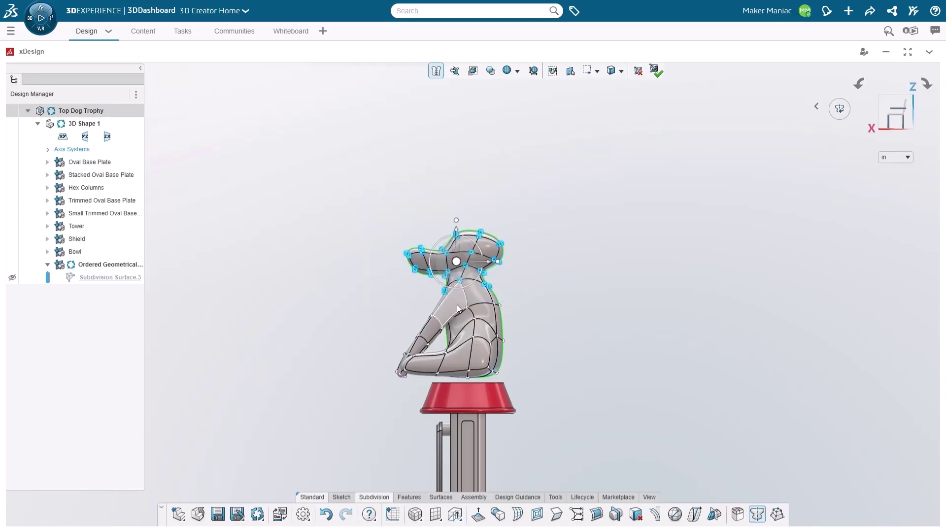
pyautogui.scroll(5, 487, 274)
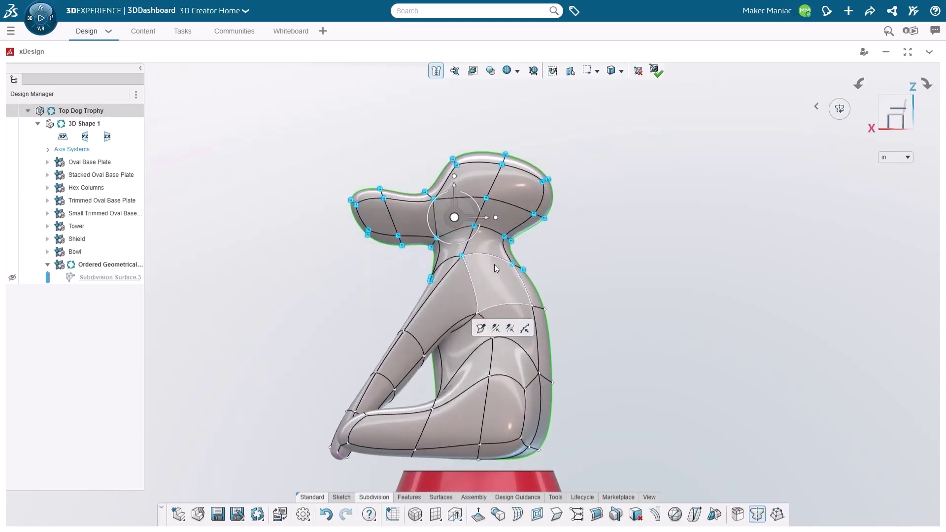
pyautogui.click(564, 256)
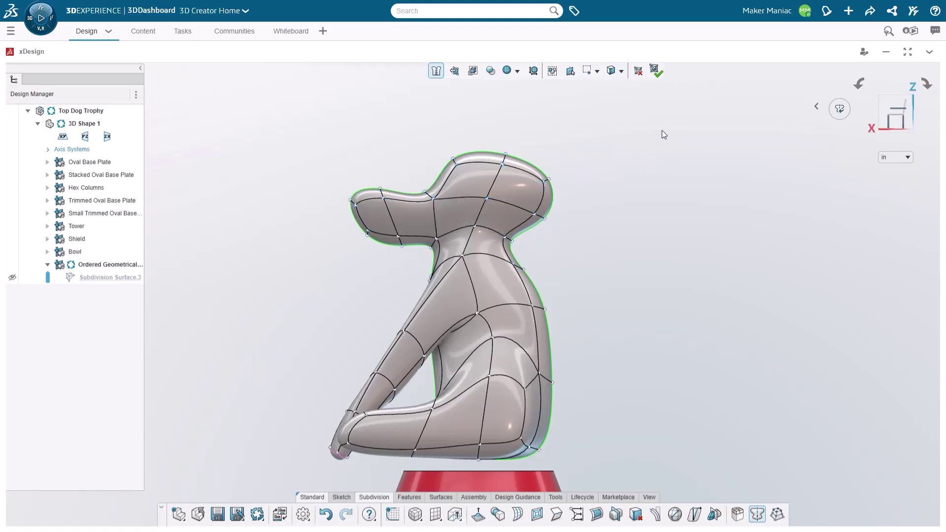
# Lasso-select the head's points from the side view, tilt the snout downward and shift the head forward
pyautogui.moveTo(660, 124)
pyautogui.mouseDown()
pyautogui.moveTo(629, 179)
pyautogui.moveTo(661, 130)
pyautogui.mouseUp()
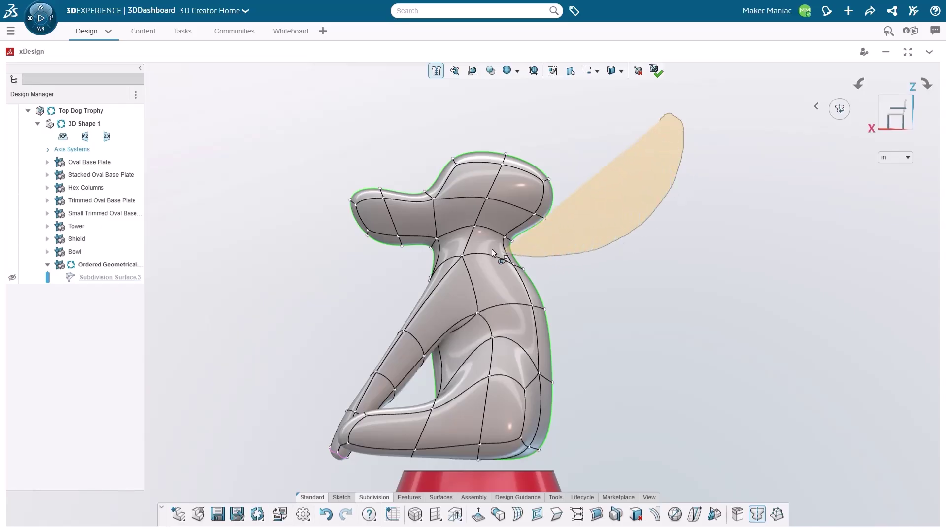
pyautogui.moveTo(495, 251); pyautogui.dragTo(427, 250)
pyautogui.moveTo(348, 254); pyautogui.dragTo(608, 144)
pyautogui.moveTo(472, 194); pyautogui.dragTo(548, 218)
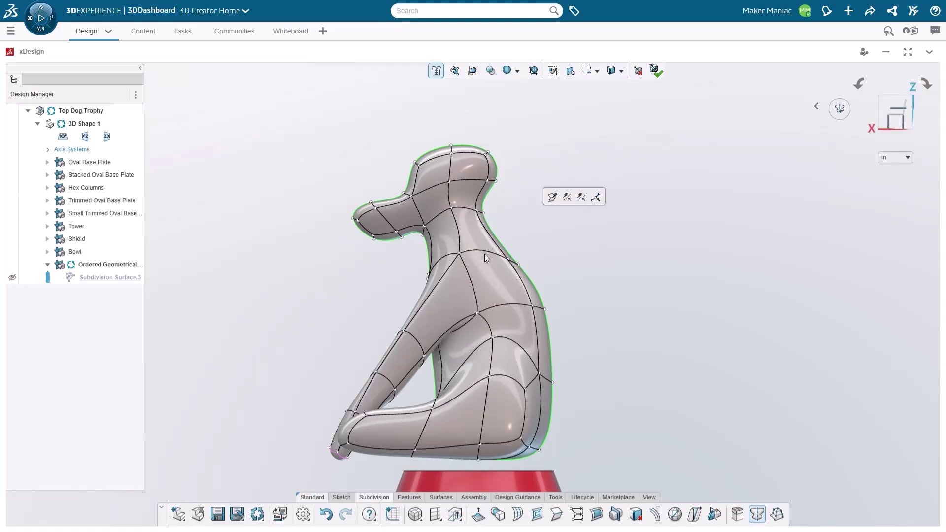
# Insert 1 edge loop around the neck between the head and the shoulders
pyautogui.scroll(5, 491, 253)
pyautogui.rightClick(542, 209)
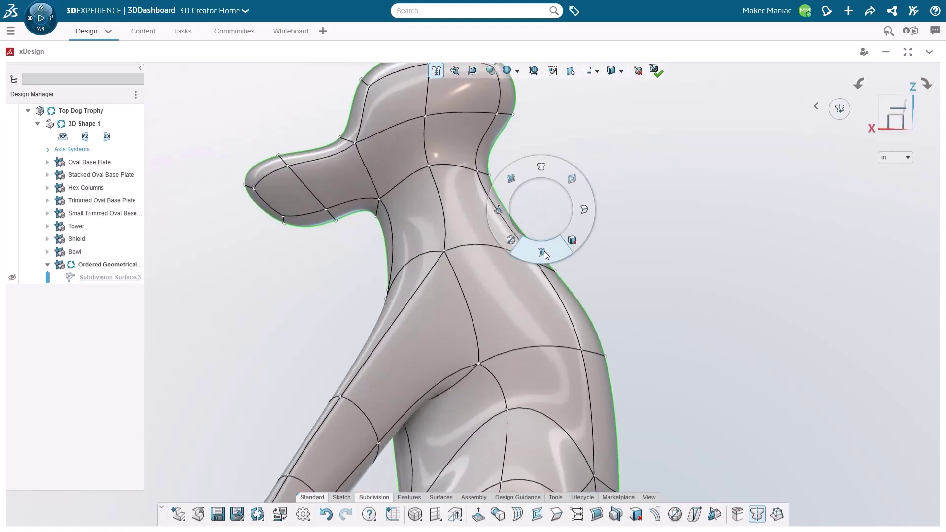
pyautogui.click(544, 251)
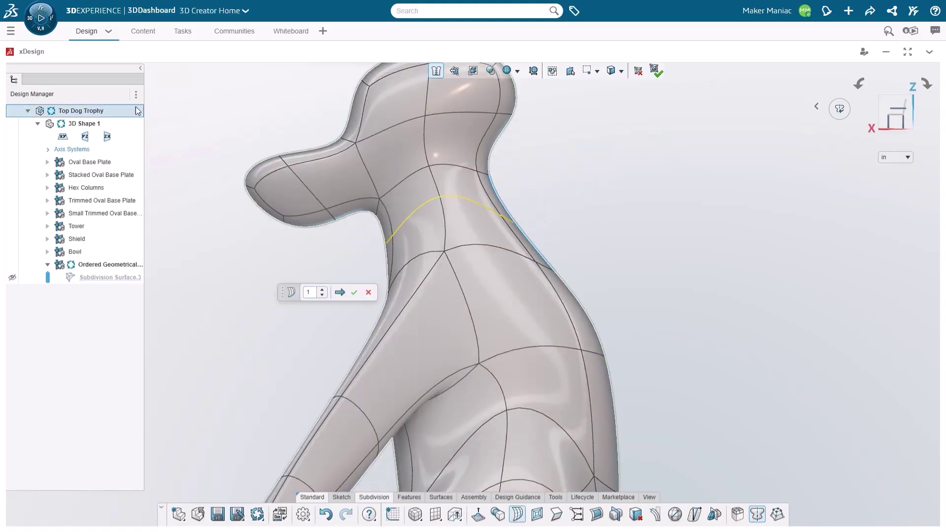
pyautogui.press('Return')
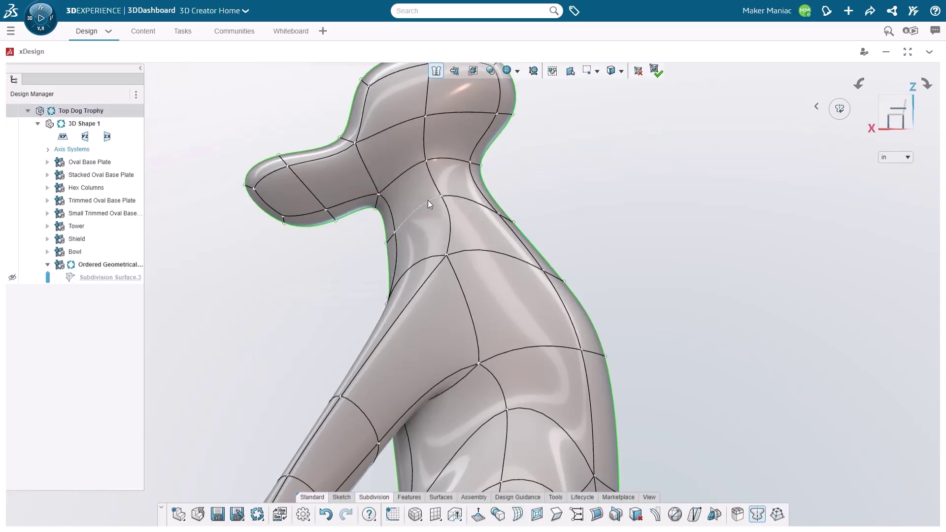
# Adjust the side, back and throat points of the new neck loop from the side view to smooth the neck
pyautogui.scroll(2, 476, 220)
pyautogui.moveTo(458, 187); pyautogui.dragTo(479, 244)
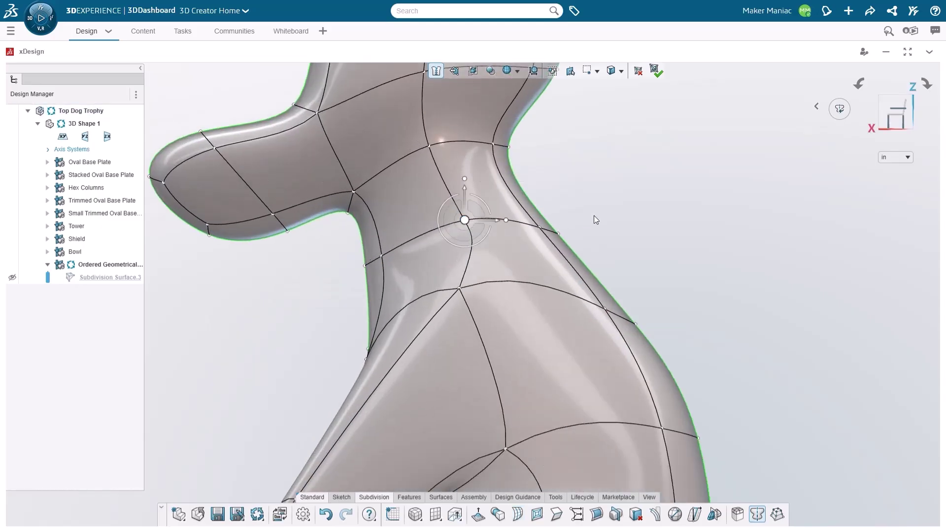
pyautogui.moveTo(599, 210); pyautogui.dragTo(528, 247)
pyautogui.moveTo(557, 217); pyautogui.dragTo(529, 193)
pyautogui.click(377, 259)
pyautogui.moveTo(384, 251); pyautogui.dragTo(407, 239)
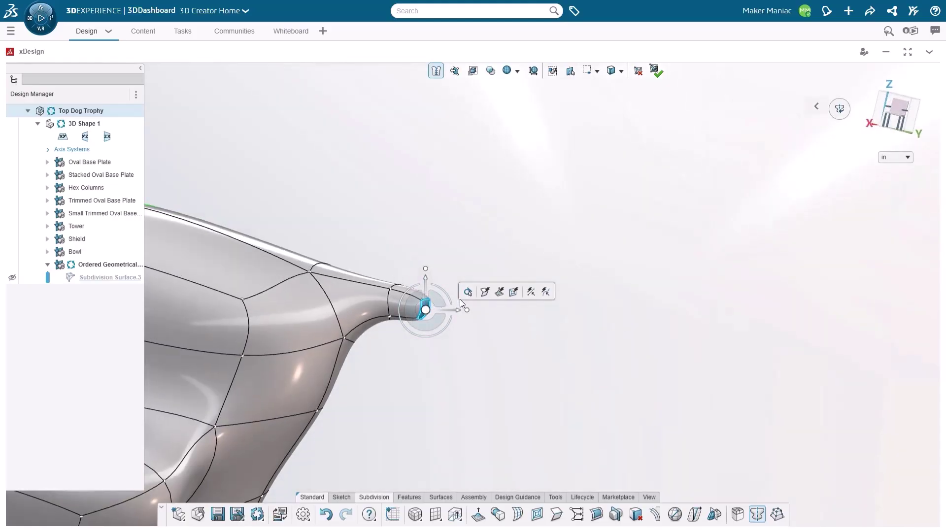
# Stretch the ear's end face outward from the head, then raise the ear's base and bend its tip down from the front view
pyautogui.moveTo(444, 303); pyautogui.dragTo(630, 355)
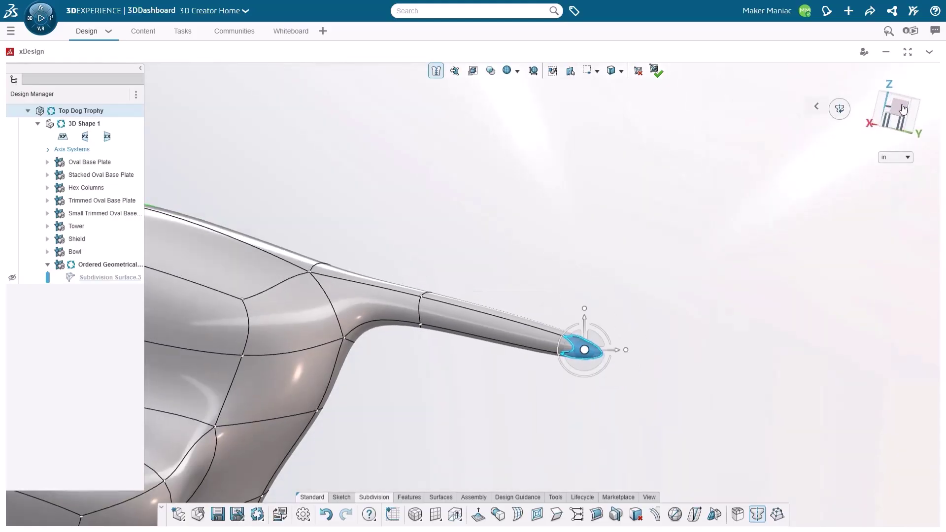
pyautogui.click(906, 105)
pyautogui.moveTo(595, 352); pyautogui.dragTo(595, 352)
pyautogui.moveTo(562, 303); pyautogui.dragTo(560, 214)
pyautogui.moveTo(736, 238); pyautogui.dragTo(636, 351)
pyautogui.moveTo(676, 281); pyautogui.dragTo(647, 371)
# Insert an edge loop across the middle of the ear
pyautogui.press('l')
pyautogui.click(621, 329)
pyautogui.press('Return')
# From the side view, spread the rear and front edges of the ear's middle loop to make the ear wide and flat
pyautogui.moveTo(625, 311); pyautogui.dragTo(419, 318, button='middle')
pyautogui.scroll(-1, 618, 312)
pyautogui.click(618, 312)
pyautogui.hotkey('ctrl', '4')
pyautogui.scroll(5, 574, 262)
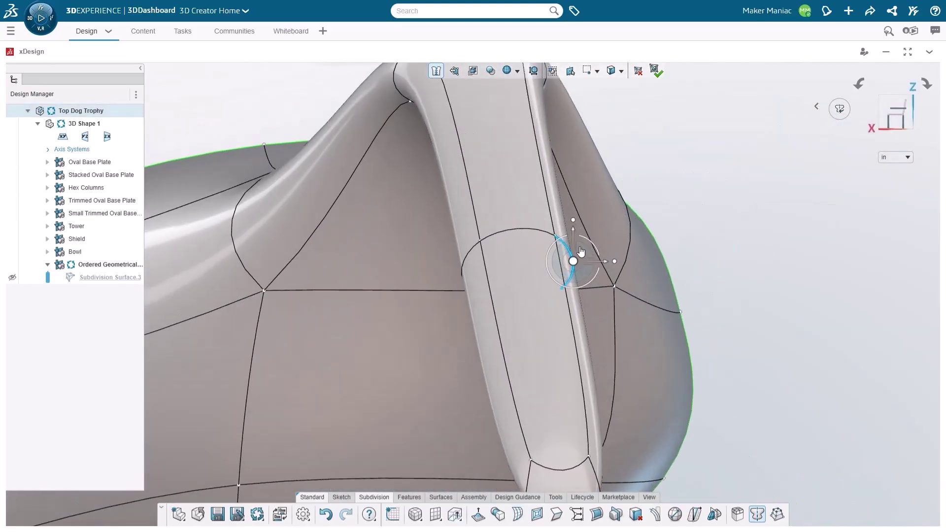
pyautogui.moveTo(649, 269); pyautogui.dragTo(906, 246)
pyautogui.click(486, 251)
pyautogui.scroll(-5, 486, 252)
pyautogui.moveTo(481, 286); pyautogui.dragTo(380, 328, button='middle')
pyautogui.moveTo(381, 329); pyautogui.dragTo(430, 326)
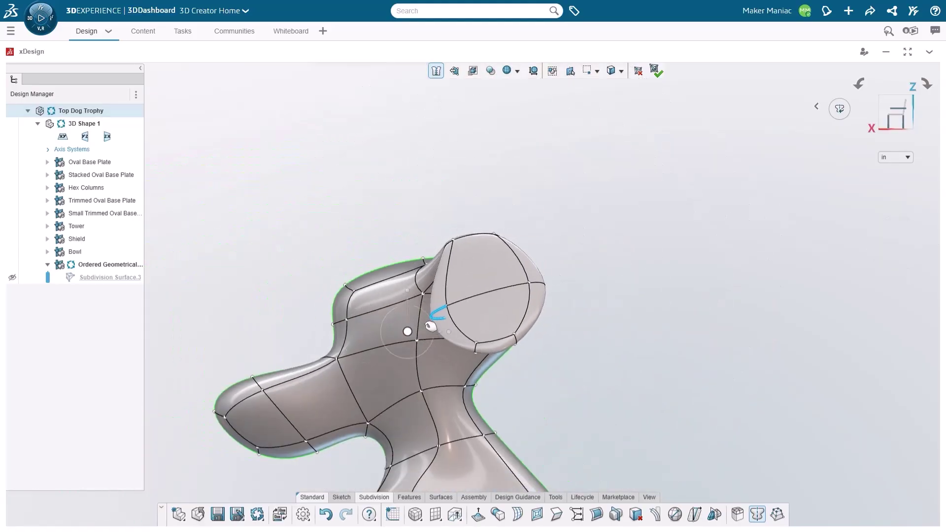
# Move the ear's tip face downward to lengthen the drooping ear
pyautogui.click(501, 344)
pyautogui.scroll(-2, 501, 340)
pyautogui.scroll(2, 502, 332)
pyautogui.moveTo(504, 334); pyautogui.dragTo(508, 372)
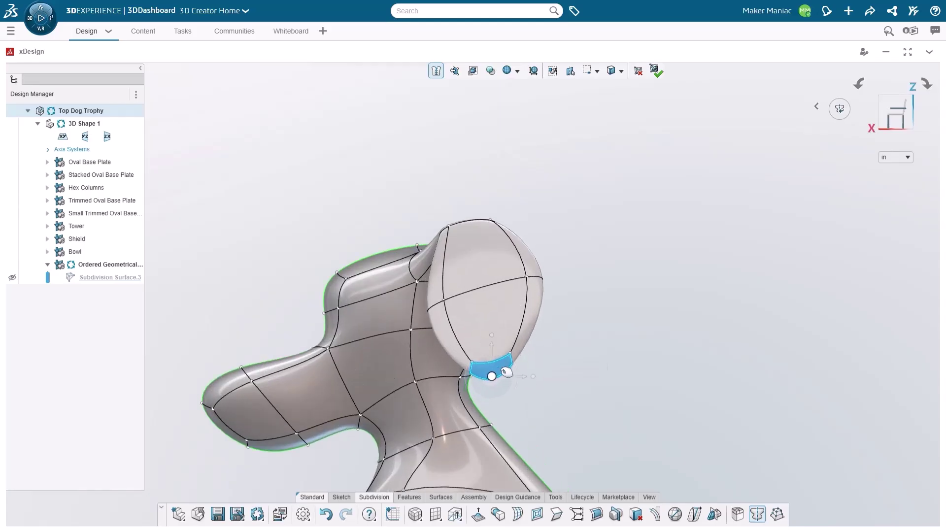
pyautogui.scroll(3, 513, 359)
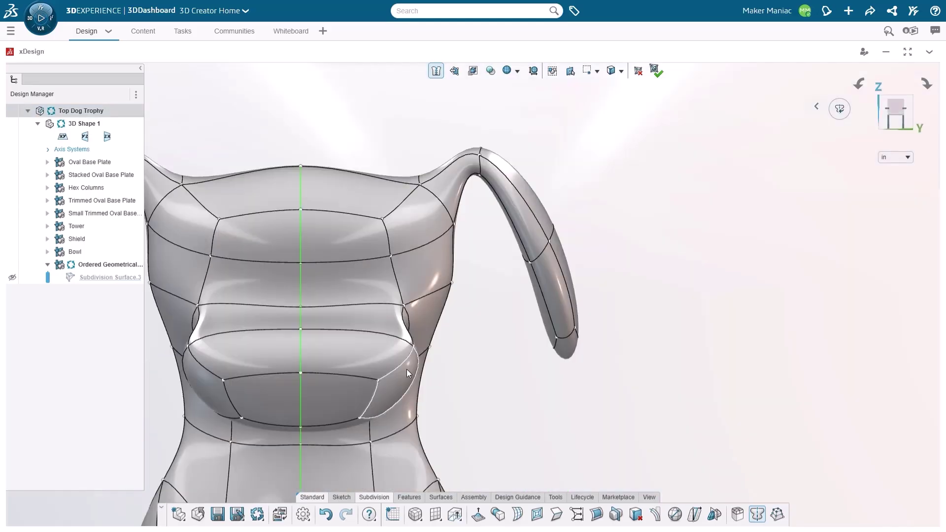
# Select the ring of faces around the snout's tip from the front view and scale it narrower to slim the muzzle
pyautogui.click(405, 359)
pyautogui.click(354, 421)
pyautogui.click(442, 398)
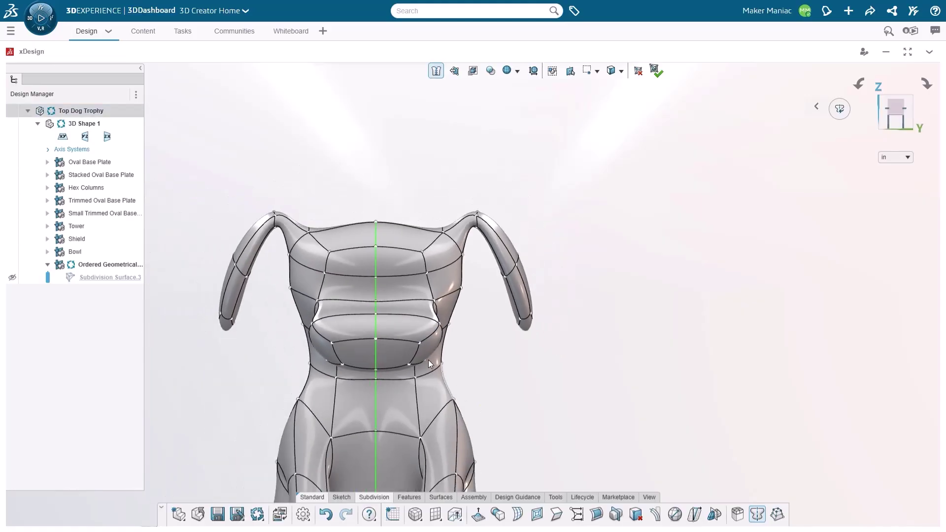
pyautogui.scroll(5, 427, 358)
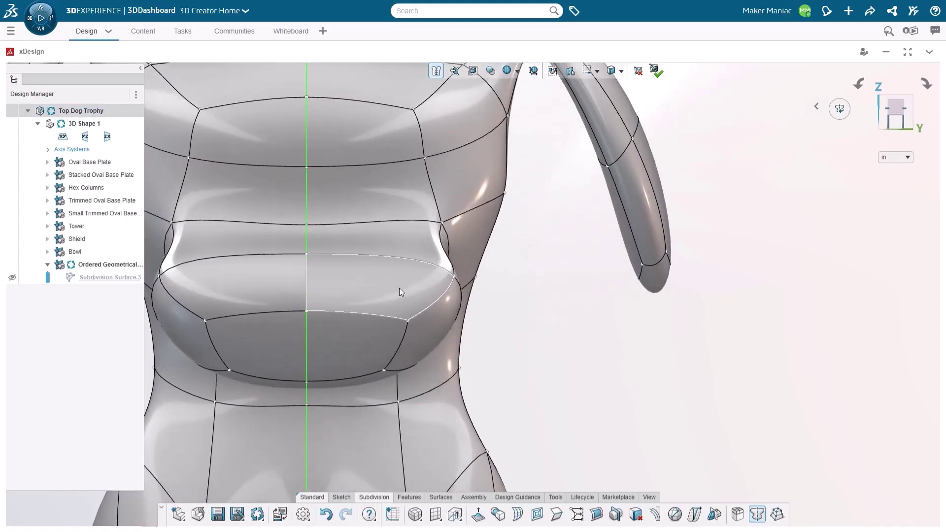
pyautogui.click(400, 288)
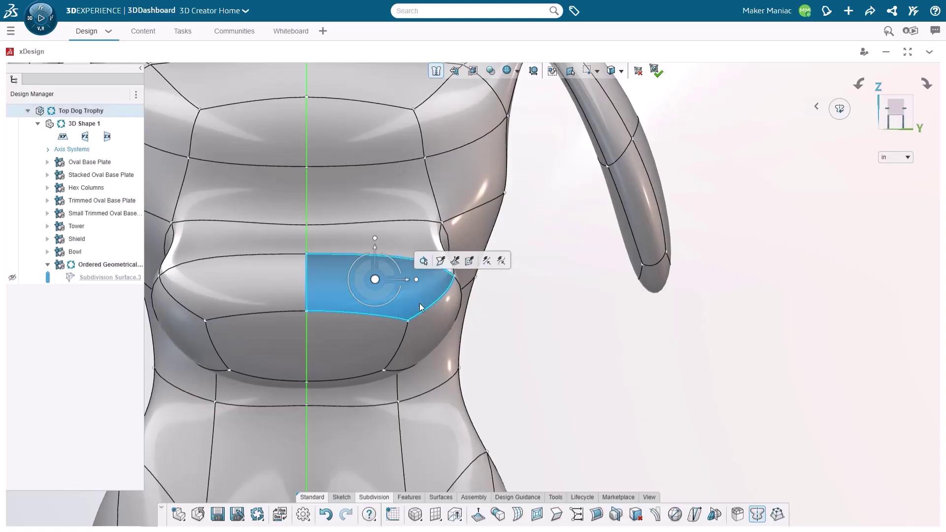
pyautogui.click(432, 328)
pyautogui.click(499, 333)
pyautogui.click(395, 292)
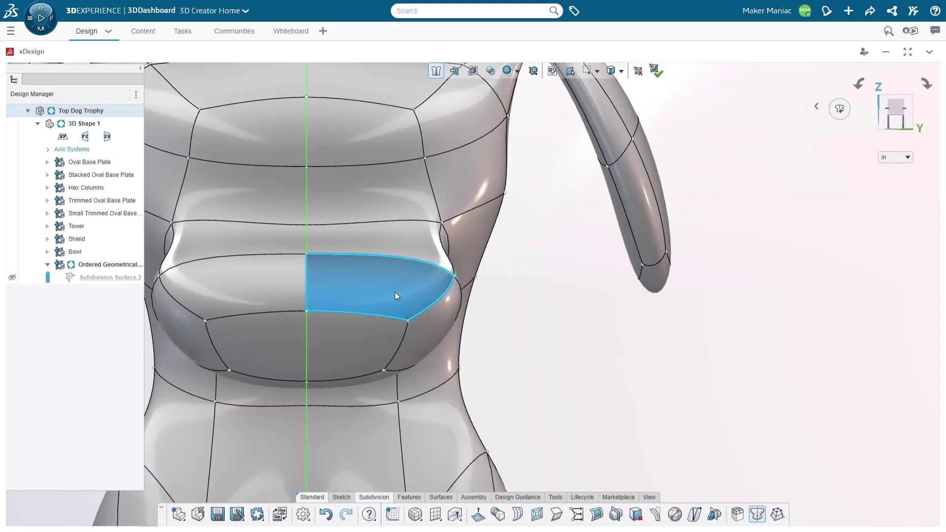
pyautogui.keyDown('ctrl'); pyautogui.click(433, 320); pyautogui.keyUp('ctrl')
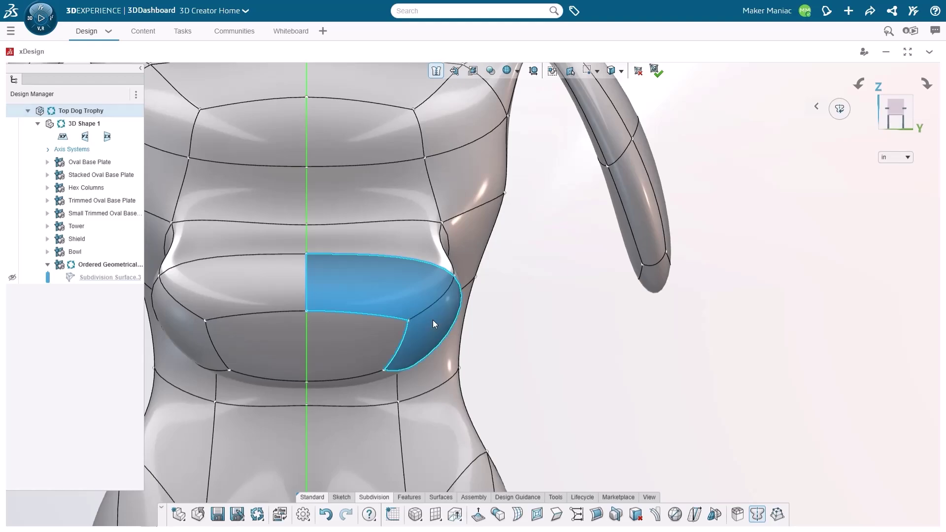
pyautogui.scroll(-2, 432, 320)
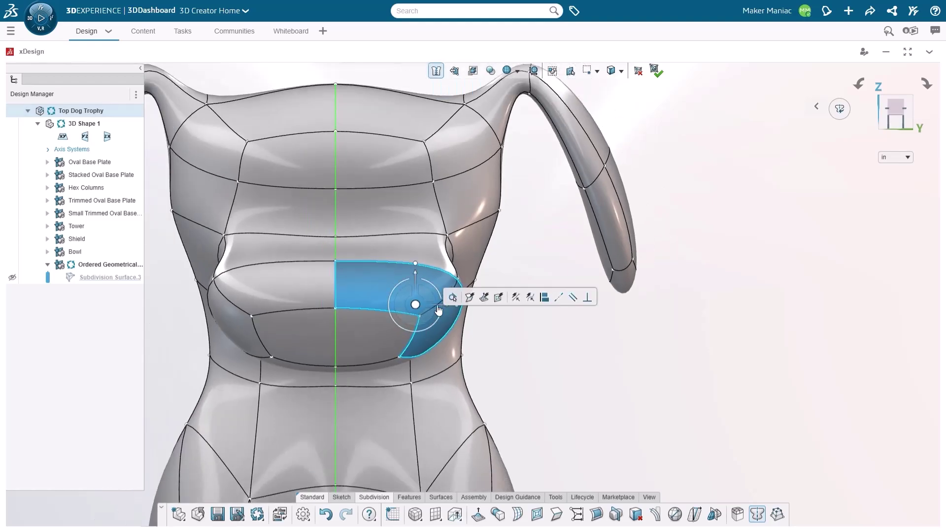
pyautogui.keyDown('ctrl'); pyautogui.click(389, 366); pyautogui.keyUp('ctrl')
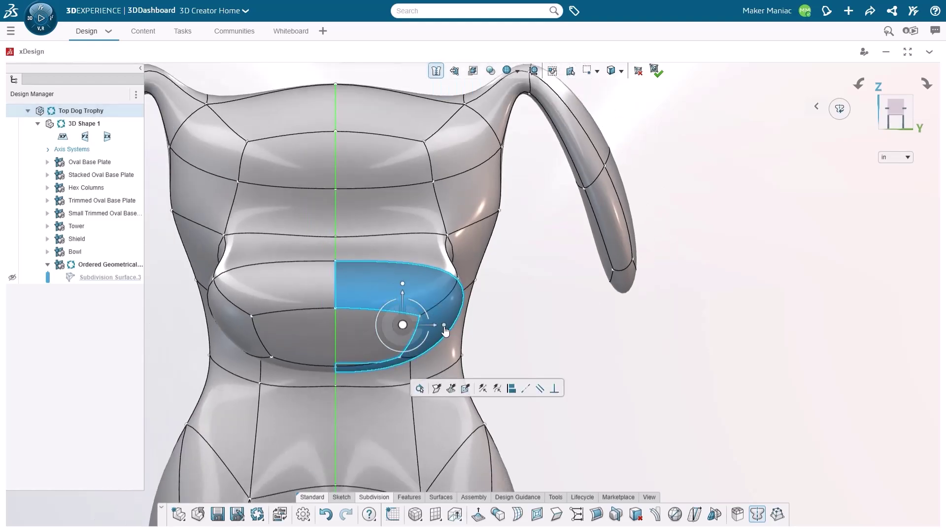
pyautogui.moveTo(445, 329); pyautogui.dragTo(418, 336)
pyautogui.moveTo(382, 285); pyautogui.dragTo(415, 281)
pyautogui.moveTo(416, 280); pyautogui.dragTo(320, 273, button='middle')
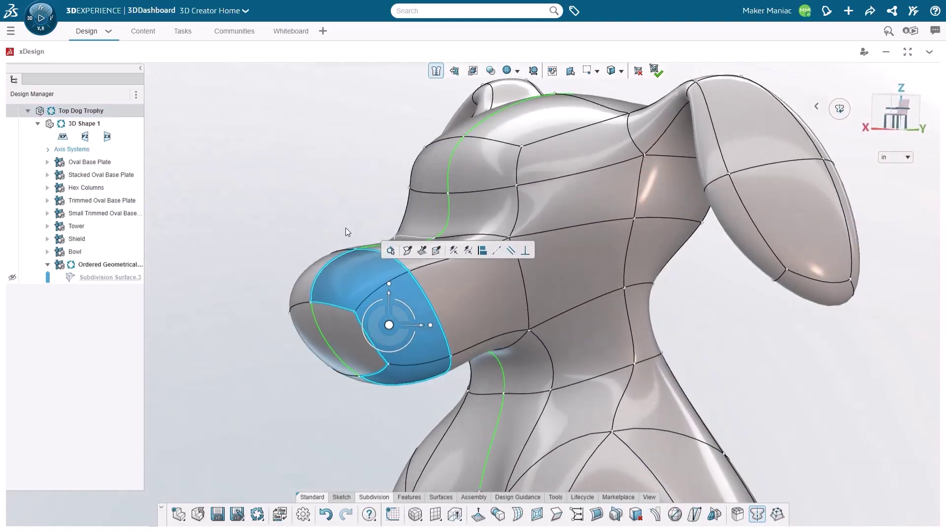
# Adjust the control point on the side of the snout's bridge, just below the brow, from a side angle
pyautogui.click(387, 217)
pyautogui.moveTo(464, 311); pyautogui.dragTo(509, 262, button='middle')
pyautogui.click(506, 242)
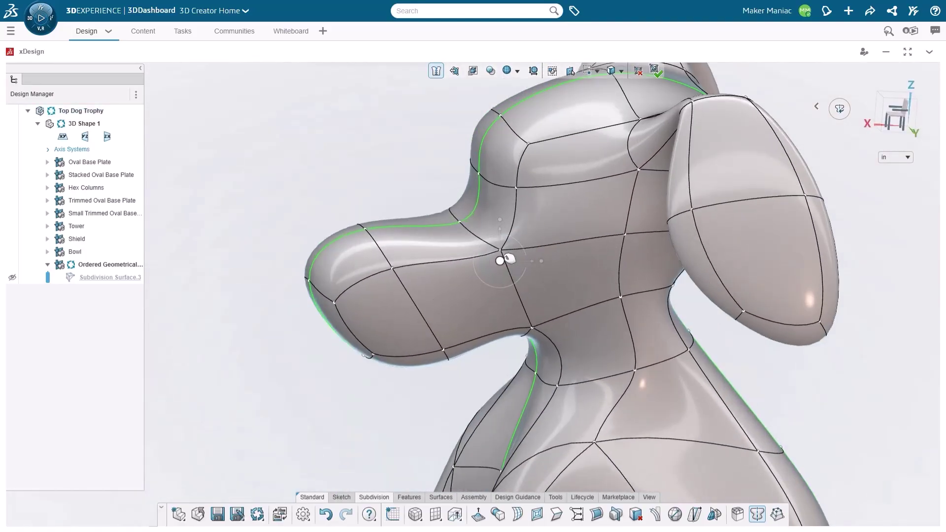
pyautogui.rightClick(383, 158)
pyautogui.click(391, 211)
pyautogui.click(416, 226)
pyautogui.press('Return')
# Try to extrude the lower rear face beside the centerline to start a tail
pyautogui.moveTo(450, 300); pyautogui.dragTo(368, 296, button='middle')
pyautogui.scroll(4, 544, 282)
pyautogui.scroll(3, 460, 322)
pyautogui.click(461, 322)
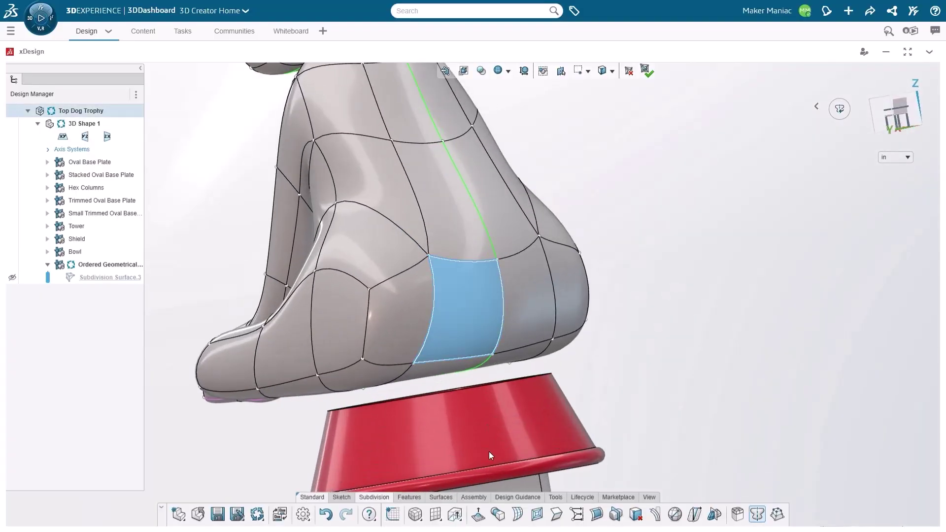
pyautogui.click(477, 515)
pyautogui.moveTo(540, 315); pyautogui.dragTo(407, 281, button='middle')
# Inset the lower rear face beside the centerline to form a smaller face for the tail's base
pyautogui.click(410, 281)
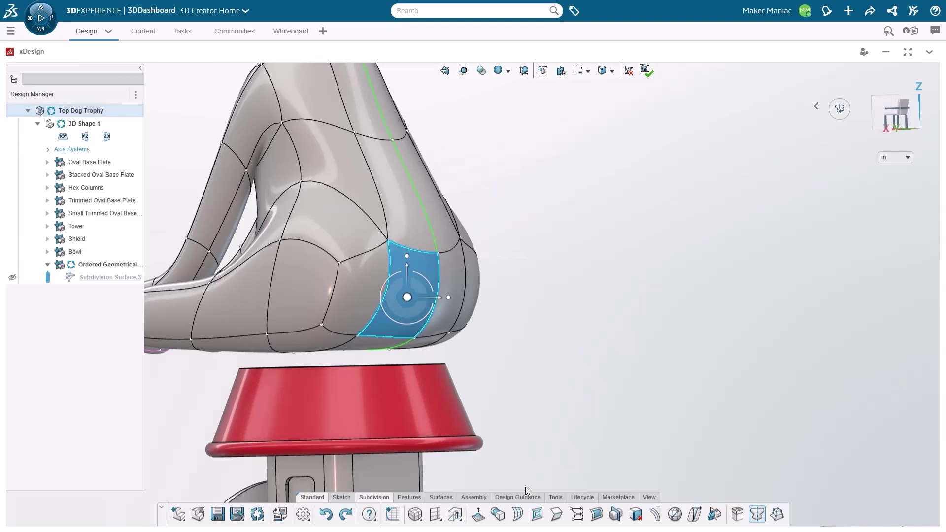
pyautogui.click(537, 515)
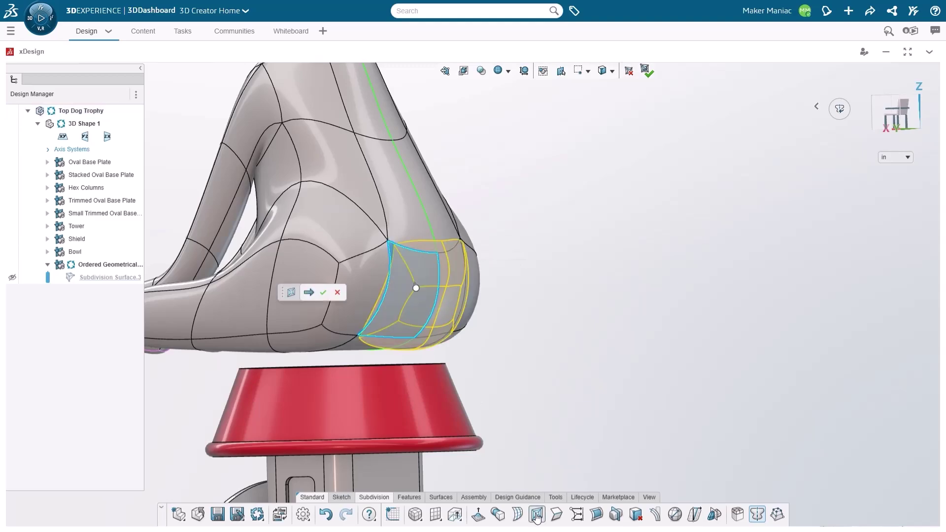
pyautogui.click(323, 293)
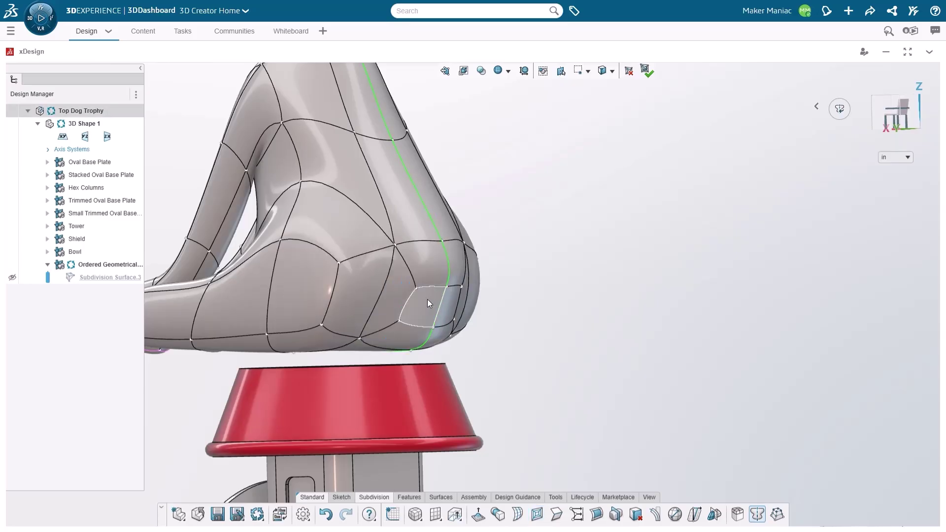
pyautogui.click(427, 300)
pyautogui.moveTo(428, 300); pyautogui.dragTo(410, 273, button='middle')
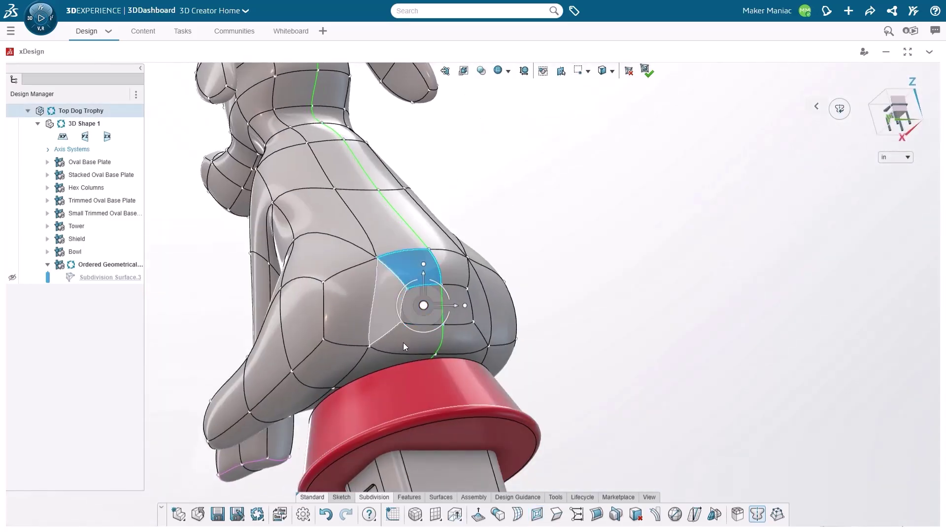
pyautogui.click(546, 287)
# From the rear view, move the inset's side edge toward the centerline and raise the inset's upper middle point
pyautogui.scroll(3, 404, 297)
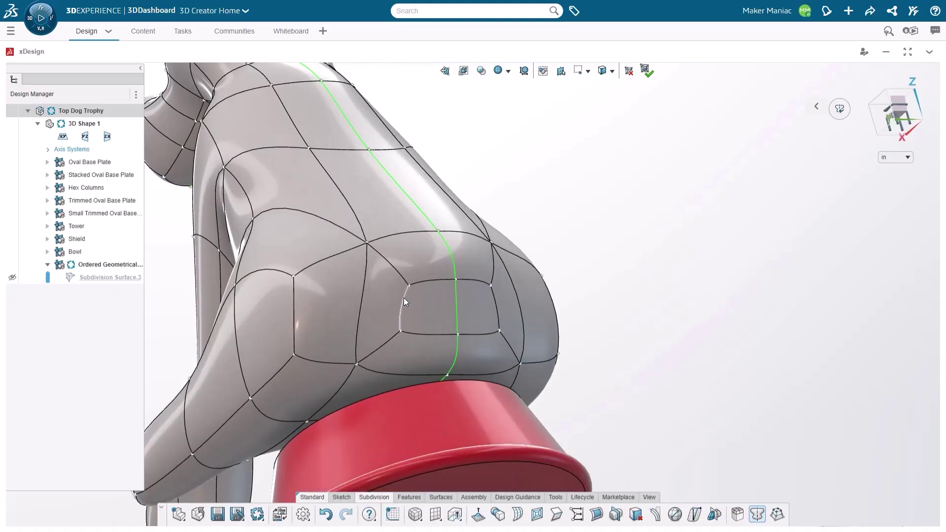
pyautogui.click(404, 297)
pyautogui.click(907, 113)
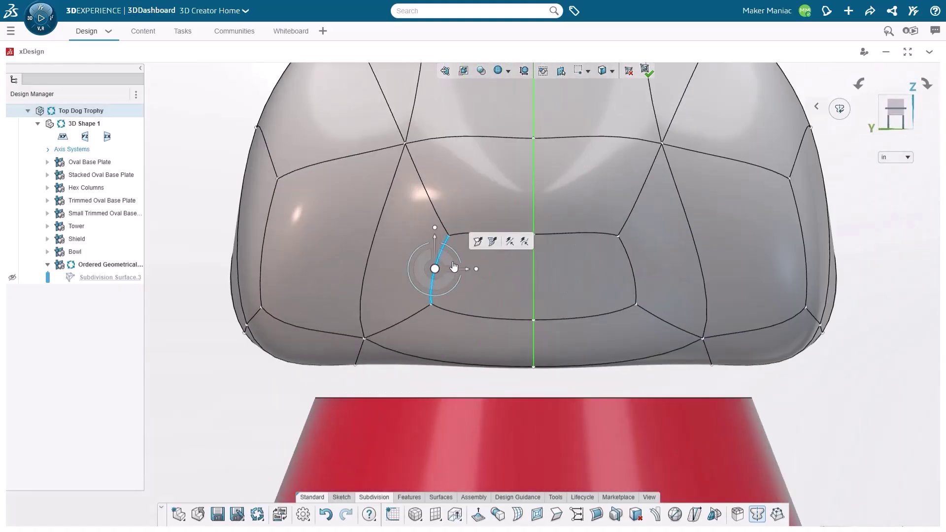
pyautogui.moveTo(507, 270); pyautogui.dragTo(517, 293)
pyautogui.click(470, 310)
pyautogui.click(532, 236)
pyautogui.moveTo(535, 219); pyautogui.dragTo(542, 206)
pyautogui.moveTo(571, 249); pyautogui.dragTo(598, 264, button='middle')
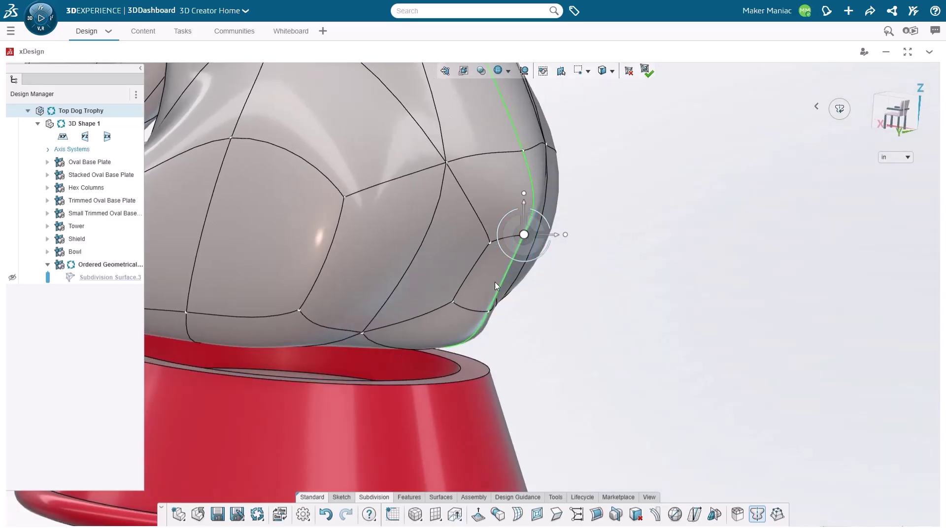
# Extrude the inset face at the dog's rear and pull it out backward in the side view to form a tail
pyautogui.click(499, 312)
pyautogui.click(480, 515)
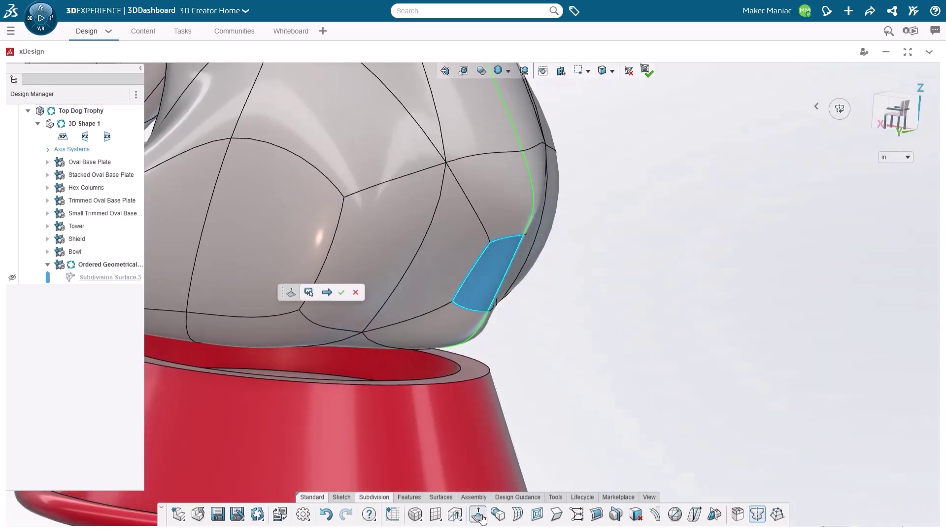
pyautogui.click(343, 293)
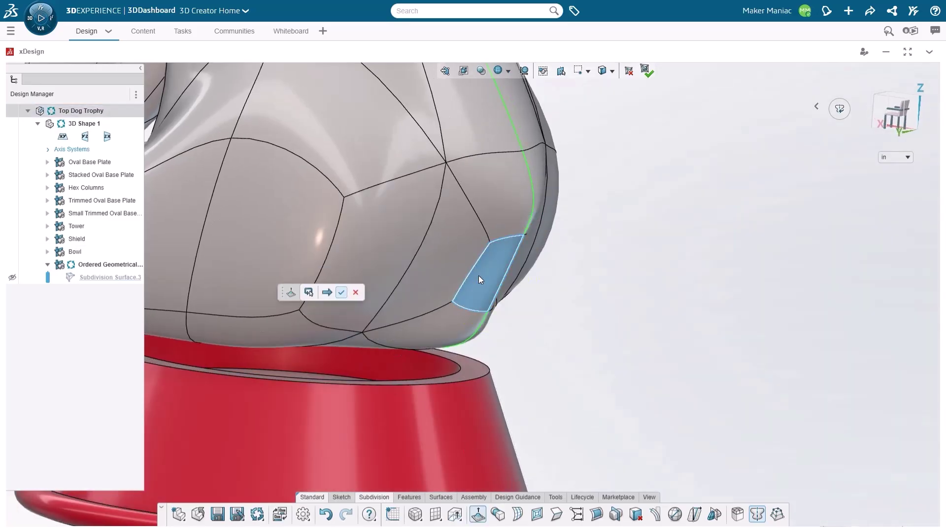
pyautogui.scroll(-3, 503, 273)
pyautogui.scroll(2, 510, 301)
pyautogui.click(894, 115)
pyautogui.moveTo(515, 286); pyautogui.dragTo(692, 303)
pyautogui.moveTo(669, 271); pyautogui.dragTo(672, 287)
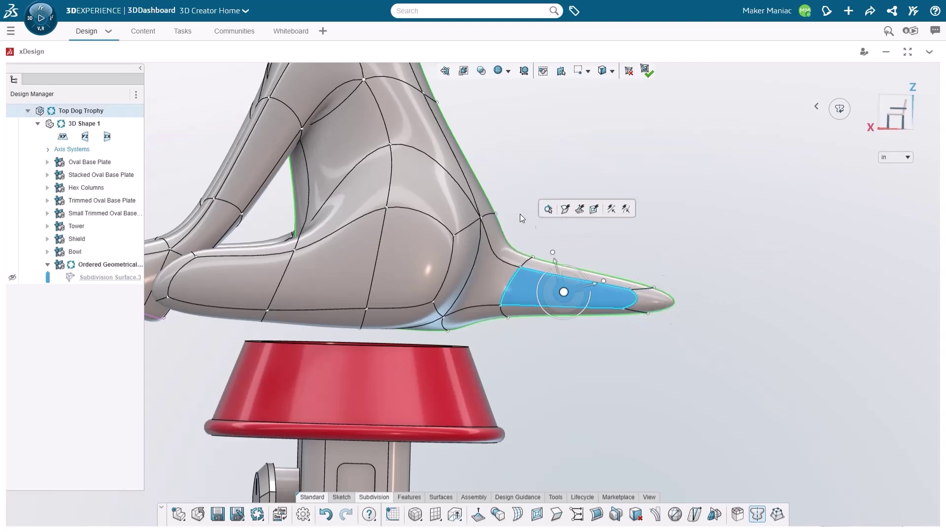
# Rotate the edge loop at the tail's base, then raise the tail's tip points
pyautogui.click(514, 280)
pyautogui.moveTo(517, 262); pyautogui.dragTo(525, 256)
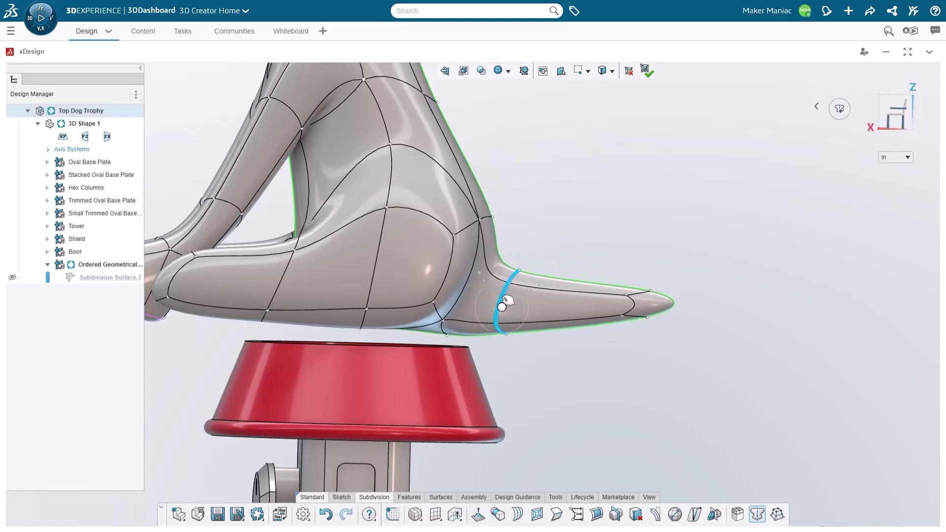
pyautogui.moveTo(720, 246); pyautogui.dragTo(584, 368)
pyautogui.moveTo(636, 307); pyautogui.dragTo(657, 263)
# Insert one edge loop across the middle of the tail
pyautogui.click(569, 265)
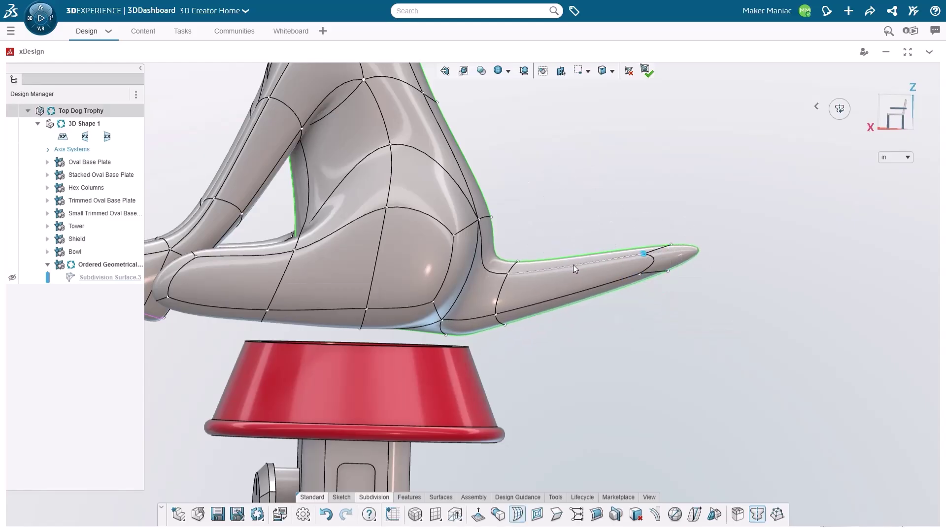
pyautogui.click(573, 265)
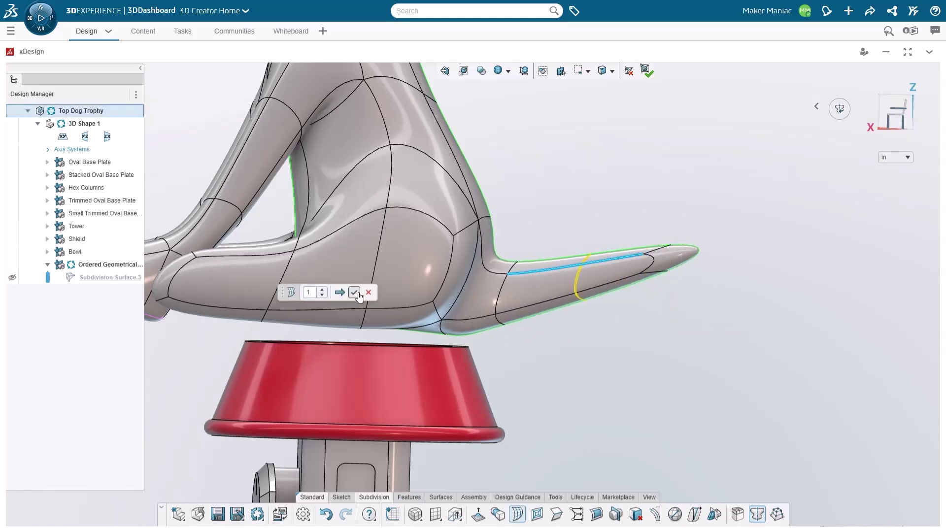
pyautogui.press('Return')
# Lower the tail's middle loop and raise its tip points to curve the tail upward
pyautogui.moveTo(572, 235); pyautogui.dragTo(617, 325)
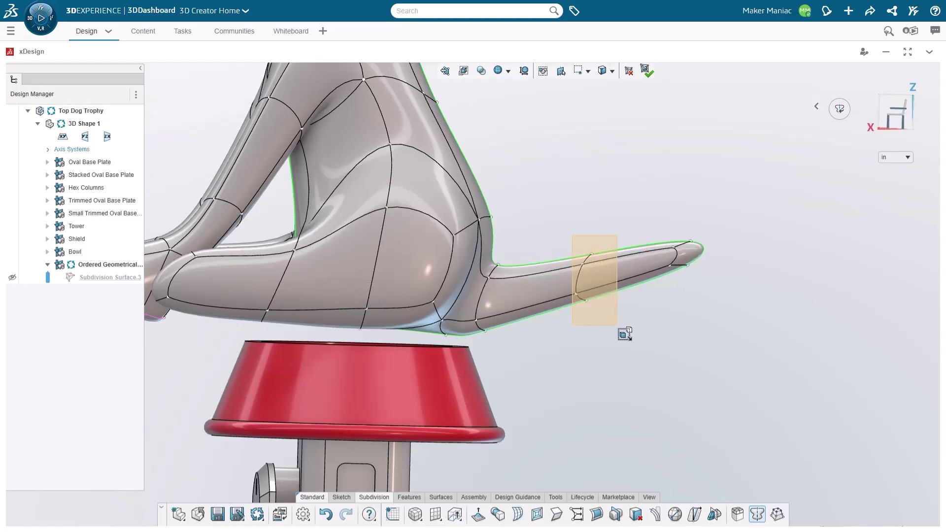
pyautogui.moveTo(597, 274)
pyautogui.mouseDown()
pyautogui.moveTo(593, 326)
pyautogui.moveTo(582, 286)
pyautogui.moveTo(600, 292)
pyautogui.mouseUp()
pyautogui.moveTo(747, 214); pyautogui.dragTo(668, 295)
pyautogui.moveTo(685, 248); pyautogui.dragTo(686, 224)
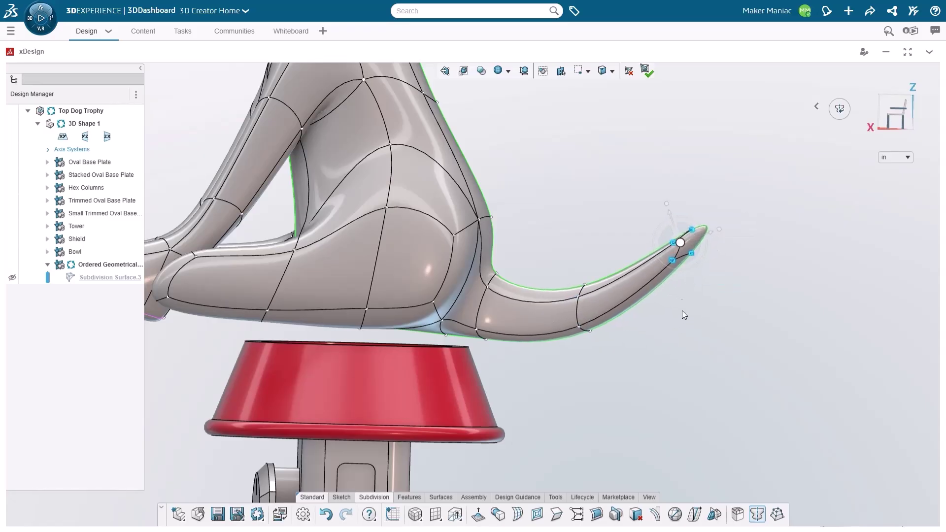
pyautogui.click(684, 304)
# Reposition the lower side control point of the tail's middle loop to even out its underside
pyautogui.scroll(5, 556, 325)
pyautogui.click(659, 319)
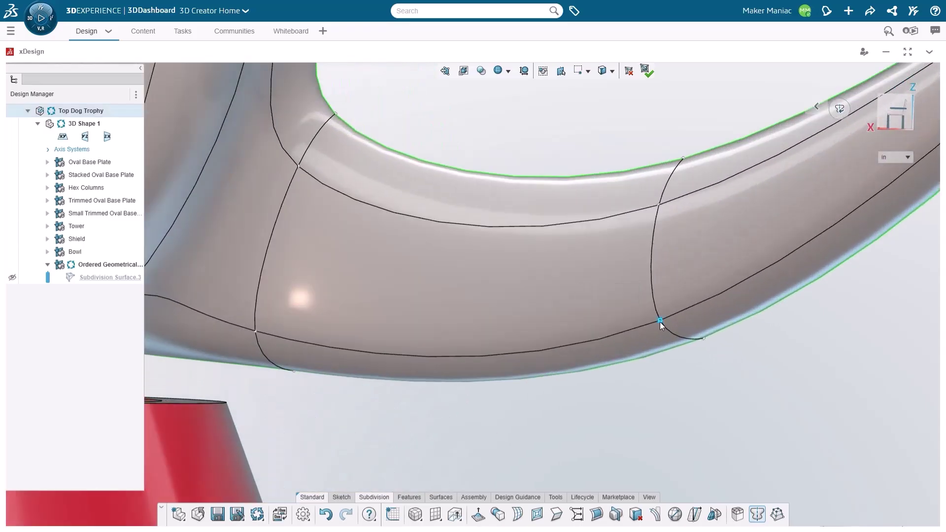
pyautogui.moveTo(695, 282); pyautogui.dragTo(719, 250)
pyautogui.scroll(-5, 501, 309)
# Taper the tail from the top view by scaling its tip points narrower and drawing in its middle loop's side points
pyautogui.moveTo(486, 315); pyautogui.dragTo(460, 362, button='middle')
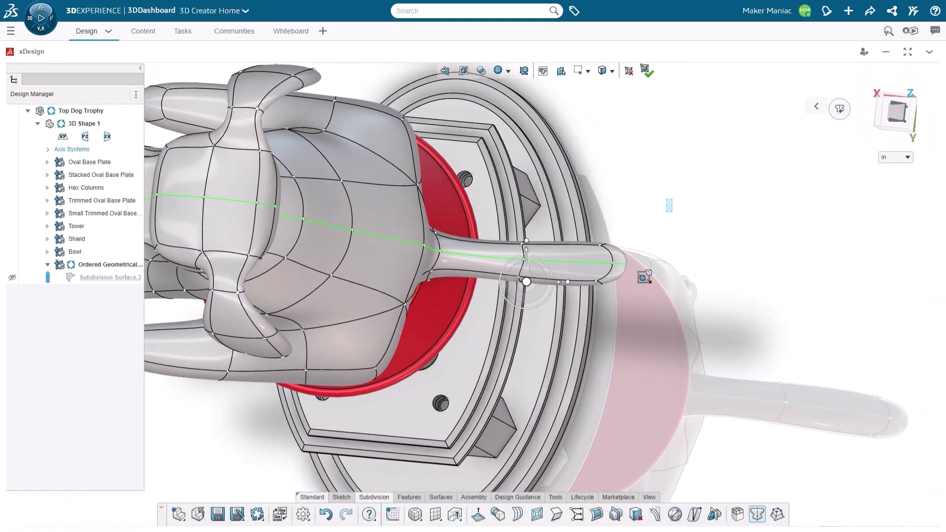
pyautogui.moveTo(640, 222); pyautogui.dragTo(607, 148, button='middle')
pyautogui.click(911, 124)
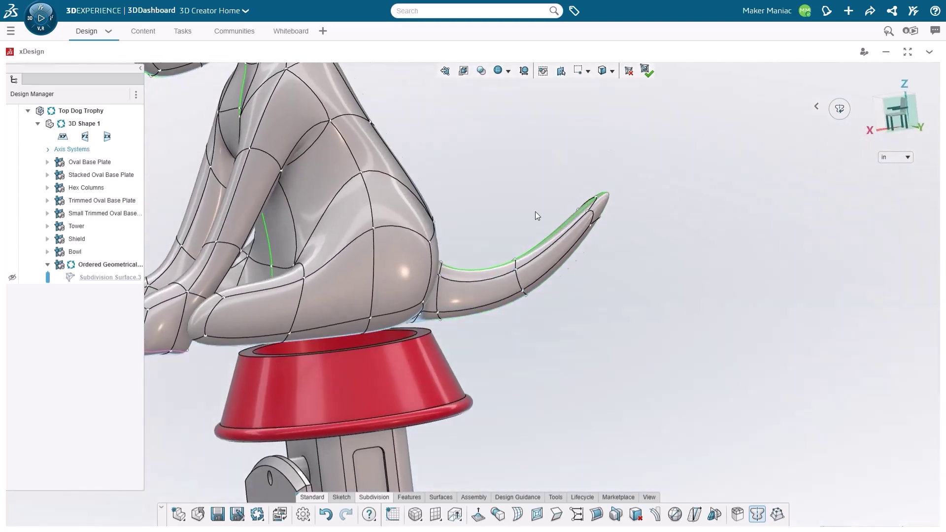
pyautogui.moveTo(543, 261); pyautogui.dragTo(675, 228, button='middle')
pyautogui.moveTo(700, 161); pyautogui.dragTo(583, 313)
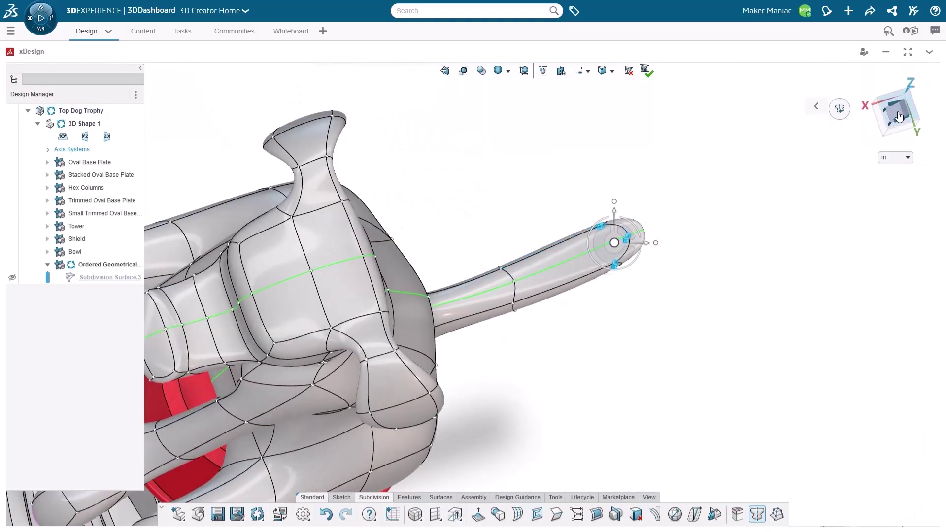
pyautogui.click(896, 112)
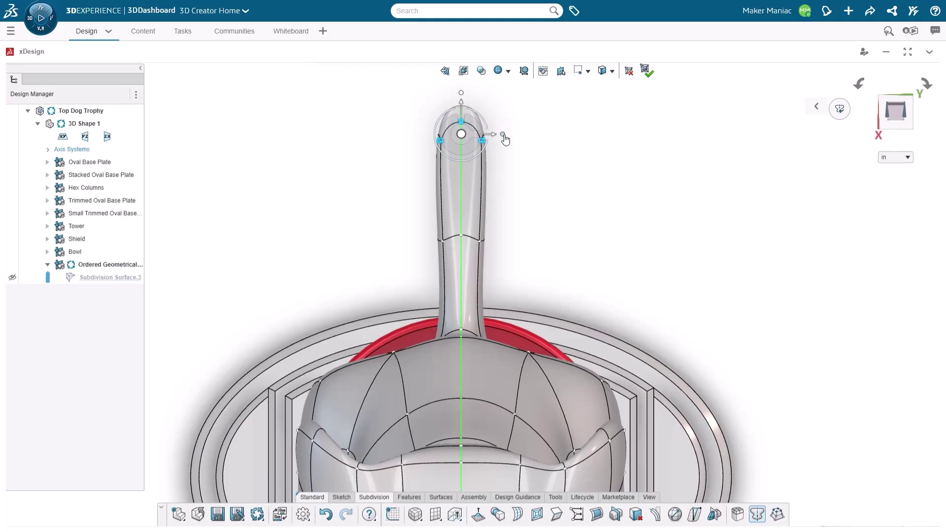
pyautogui.moveTo(509, 142); pyautogui.dragTo(490, 145)
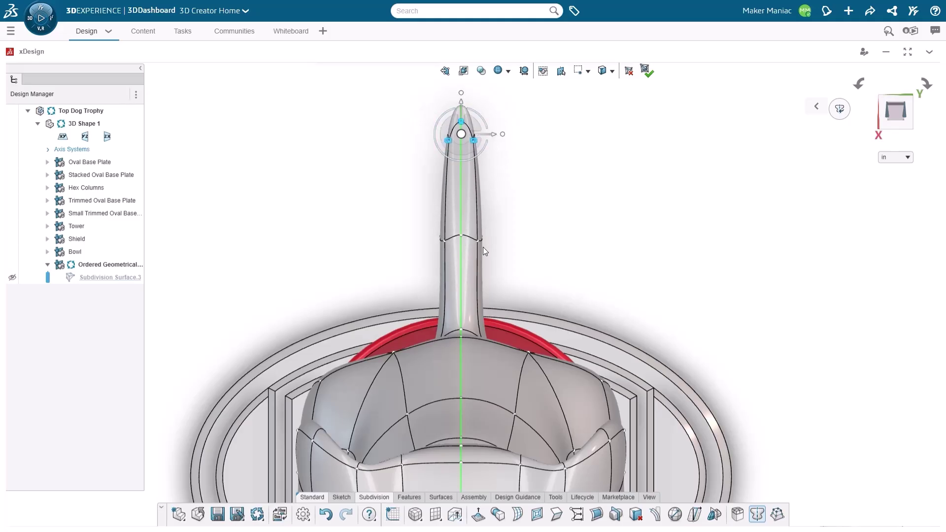
pyautogui.scroll(3, 495, 286)
pyautogui.moveTo(467, 241); pyautogui.dragTo(480, 191)
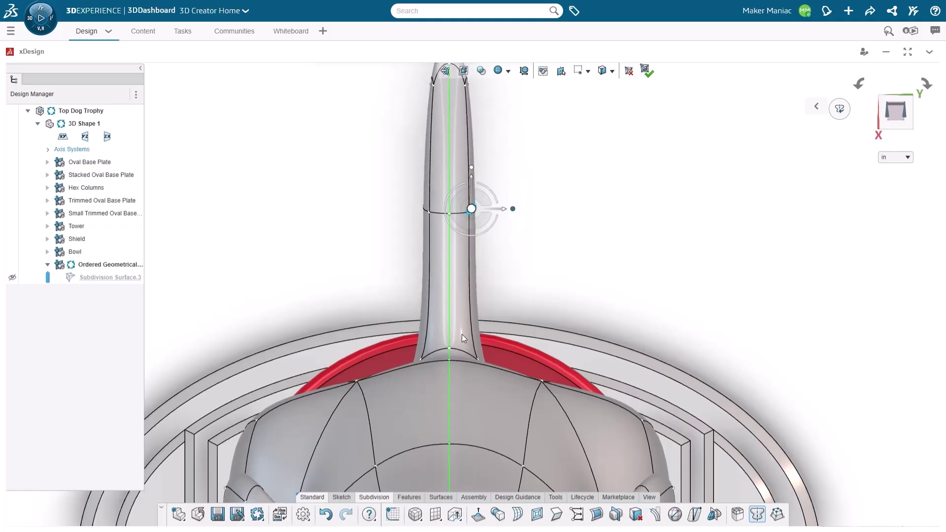
pyautogui.scroll(-4, 484, 312)
# From the rear view, raise the centerline point on the back of the head and lower the centerline points at the head's base and neck
pyautogui.moveTo(446, 353); pyautogui.dragTo(181, 413, button='middle')
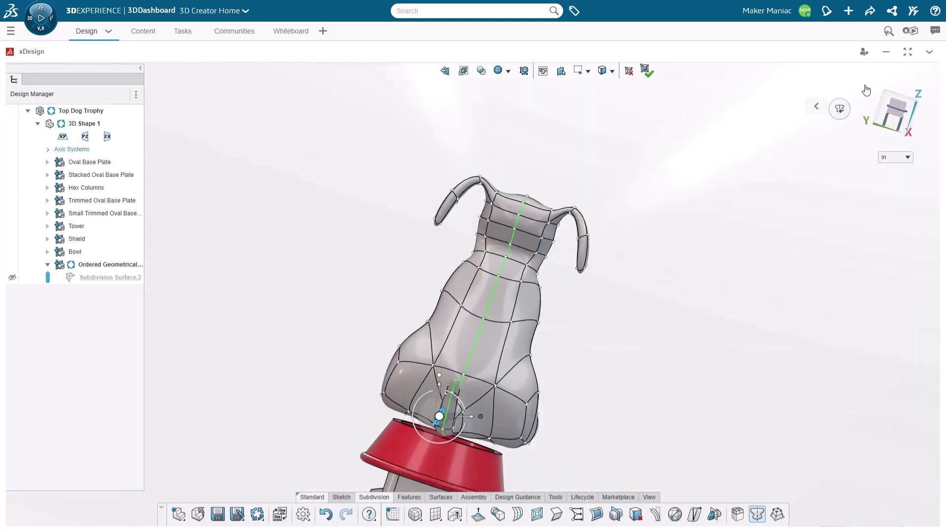
pyautogui.click(891, 116)
pyautogui.scroll(5, 499, 261)
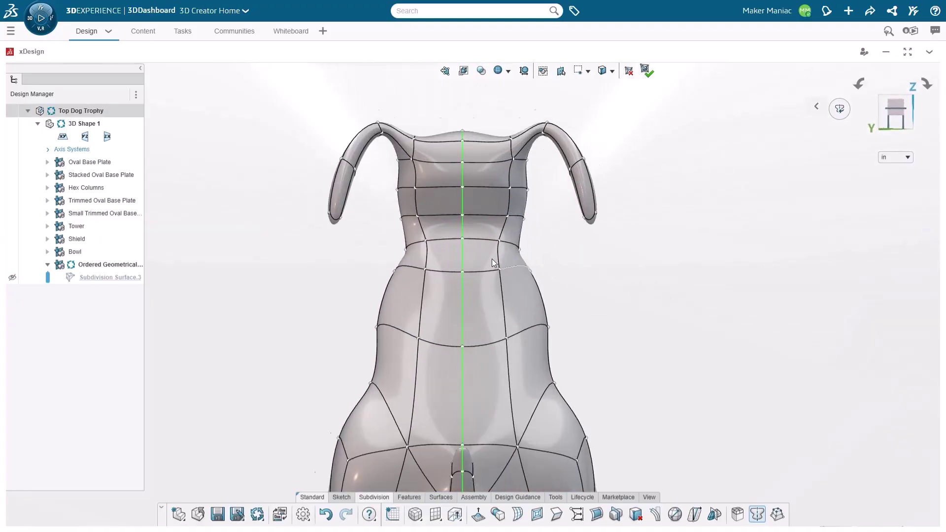
pyautogui.click(450, 233)
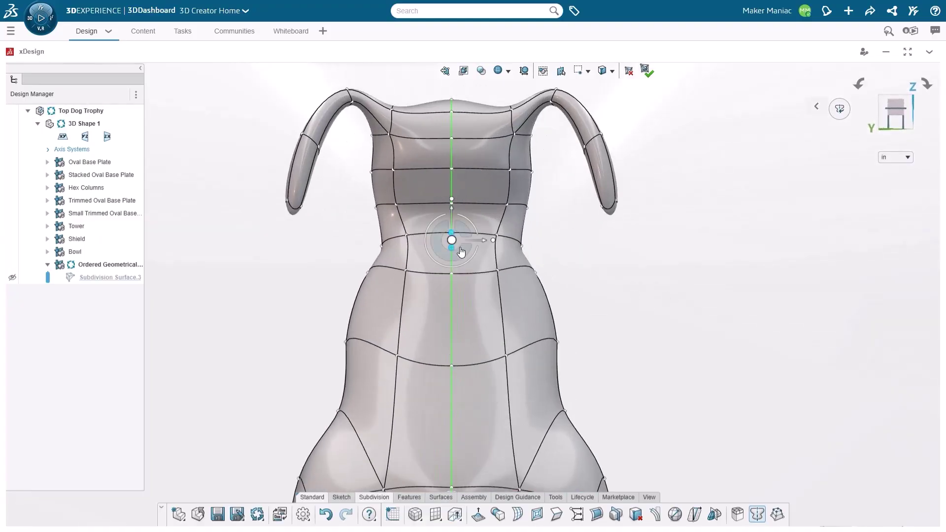
pyautogui.press('Escape')
pyautogui.scroll(3, 458, 203)
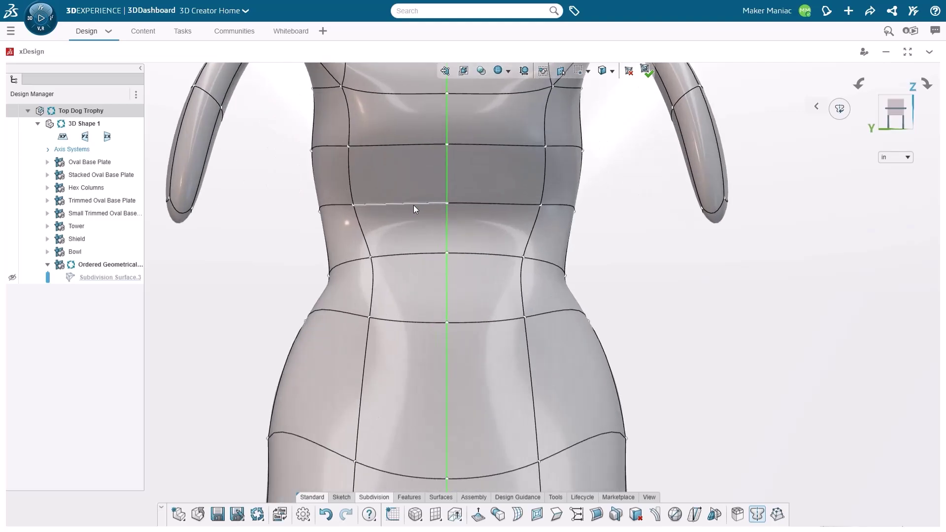
pyautogui.click(447, 203)
pyautogui.moveTo(448, 181); pyautogui.dragTo(450, 125)
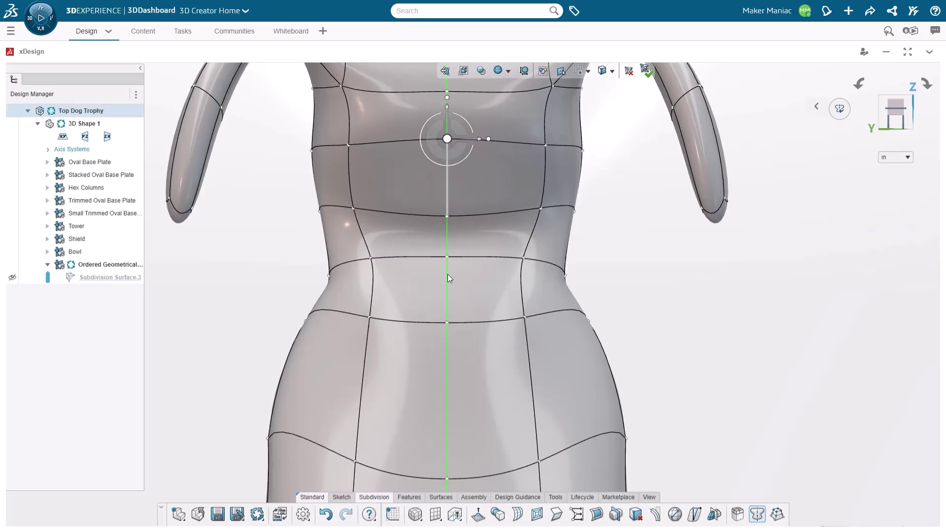
pyautogui.click(444, 255)
pyautogui.moveTo(447, 230); pyautogui.dragTo(447, 239)
pyautogui.click(676, 333)
# Raise the centerline point just above the tail base and adjust the outer shoulder point sideways
pyautogui.scroll(-10, 447, 412)
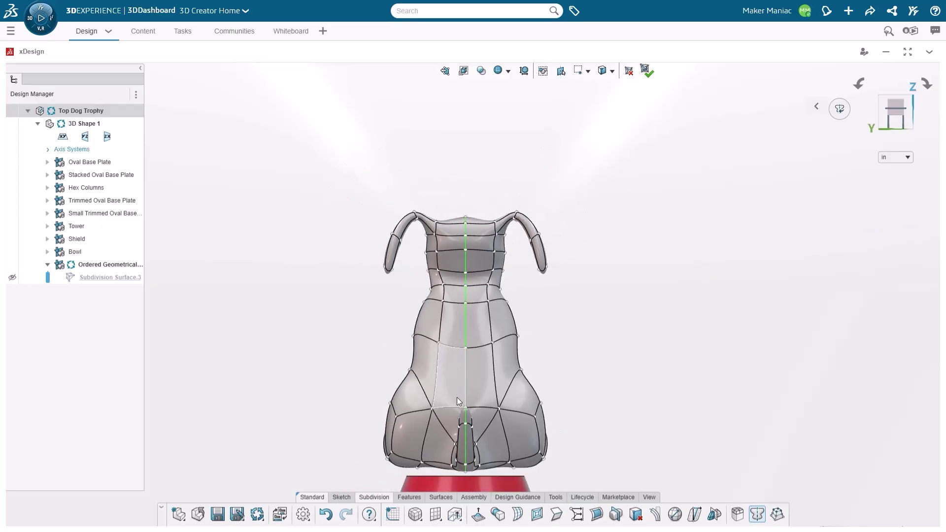
pyautogui.click(467, 408)
pyautogui.scroll(8, 468, 407)
pyautogui.moveTo(477, 387)
pyautogui.mouseDown()
pyautogui.moveTo(478, 371)
pyautogui.moveTo(477, 379)
pyautogui.mouseUp()
pyautogui.click(729, 270)
pyautogui.moveTo(563, 207); pyautogui.dragTo(539, 209)
pyautogui.moveTo(563, 180); pyautogui.dragTo(587, 183)
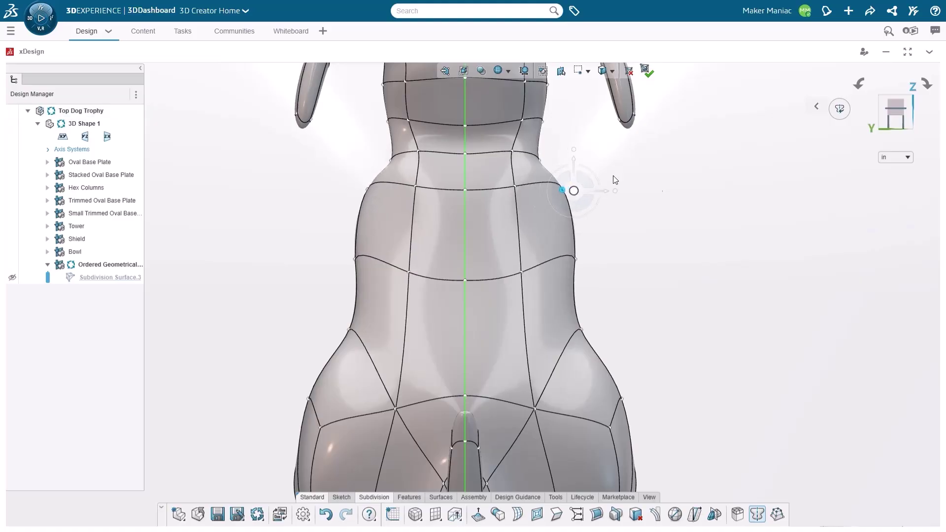
# Examine the dog's shape from the side and front and its proportions against the whole trophy
pyautogui.scroll(-8, 514, 185)
pyautogui.moveTo(513, 185); pyautogui.dragTo(575, 192, button='middle')
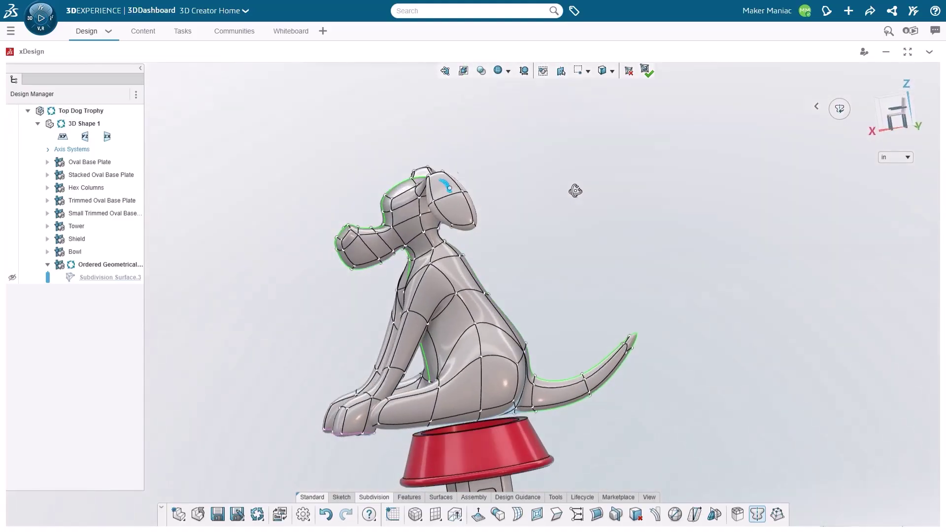
pyautogui.scroll(4, 418, 256)
pyautogui.moveTo(418, 256); pyautogui.dragTo(496, 217, button='middle')
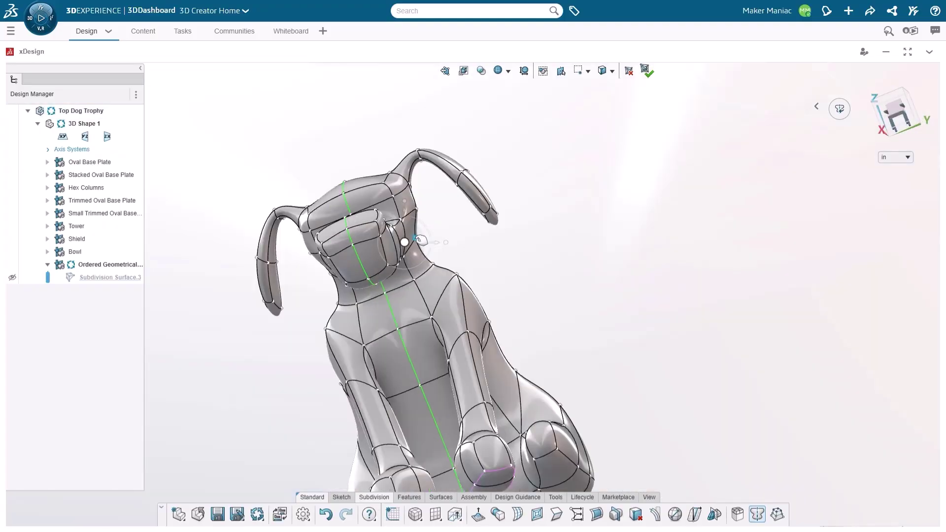
pyautogui.click(893, 120)
pyautogui.scroll(-4, 483, 290)
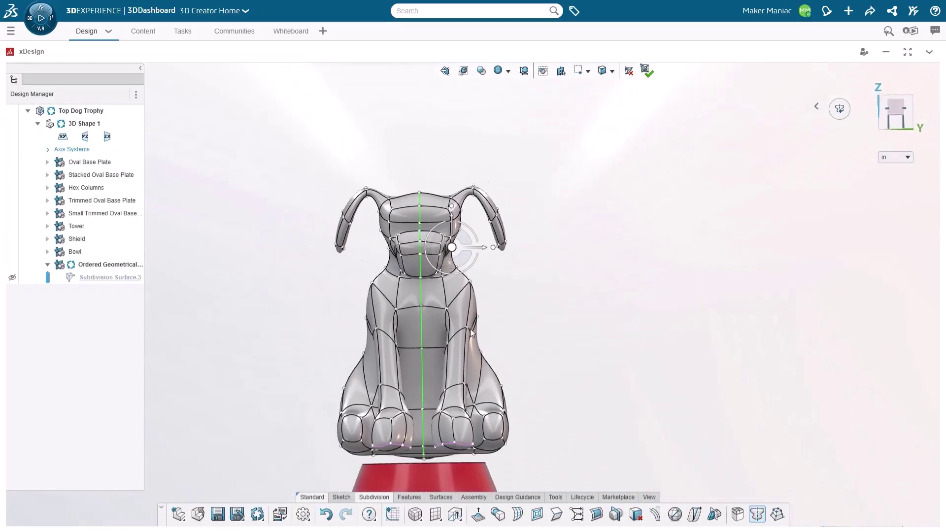
pyautogui.scroll(3, 484, 232)
pyautogui.press('Escape')
pyautogui.scroll(1, 509, 219)
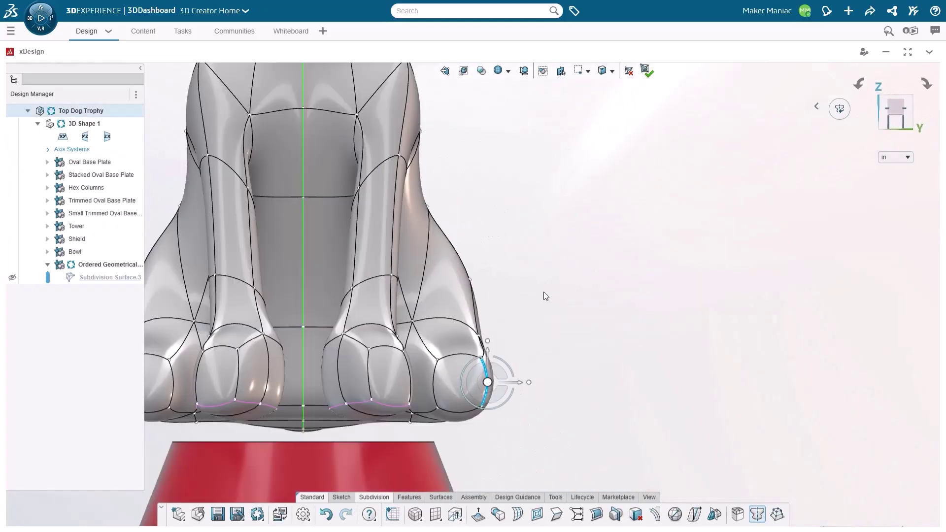
pyautogui.scroll(-8, 463, 379)
pyautogui.scroll(-3, 458, 386)
pyautogui.scroll(2, 462, 353)
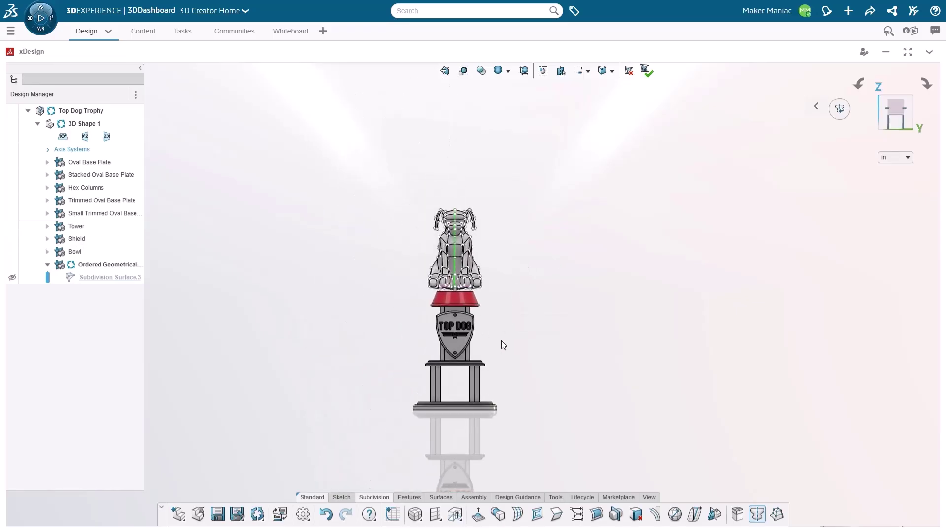
pyautogui.scroll(1, 689, 381)
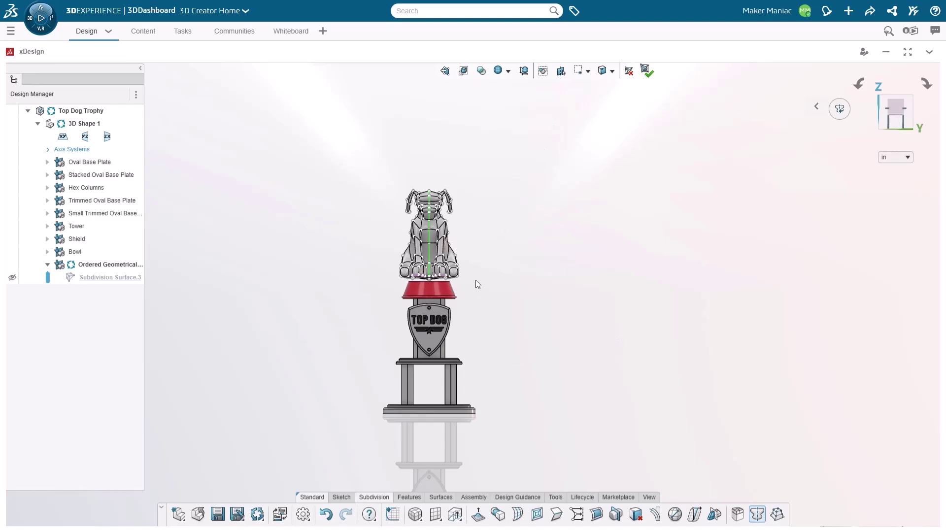
# Select all of the dog's control points and scale the whole dog down uniformly to suit the red bowl
pyautogui.scroll(2, 473, 195)
pyautogui.moveTo(549, 140); pyautogui.dragTo(308, 354)
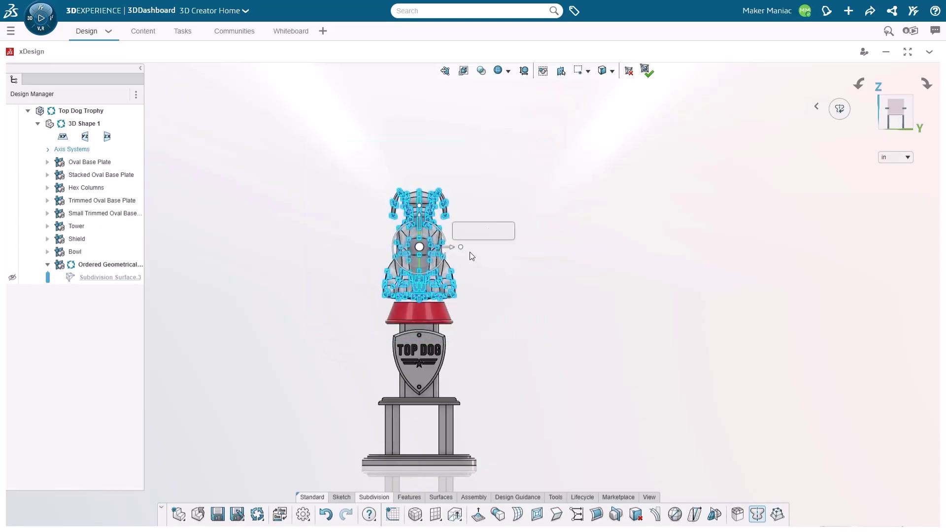
pyautogui.moveTo(463, 252); pyautogui.dragTo(454, 266)
# Lower the whole dog onto the rim of the red bowl and, from the side view, shift it back over the bowl
pyautogui.scroll(3, 407, 255)
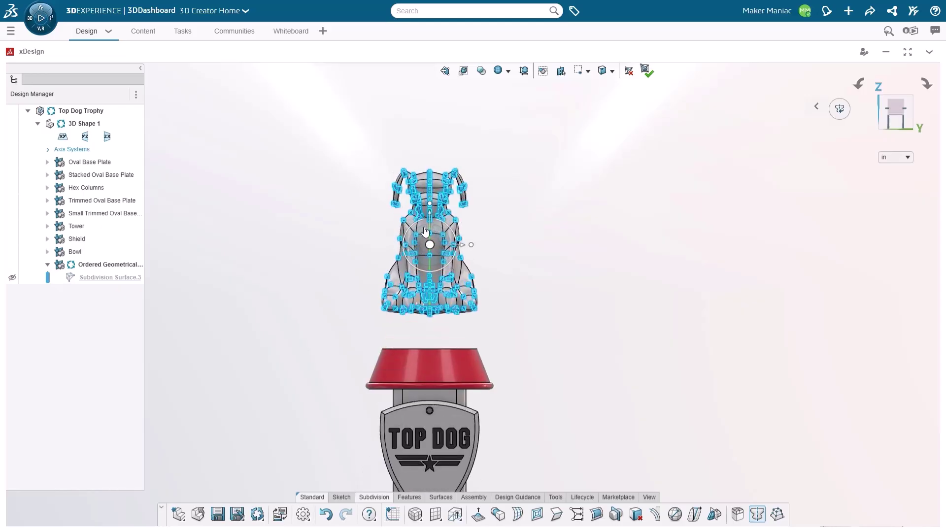
pyautogui.moveTo(438, 224); pyautogui.dragTo(441, 266)
pyautogui.moveTo(449, 379); pyautogui.dragTo(276, 380, button='middle')
pyautogui.click(896, 120)
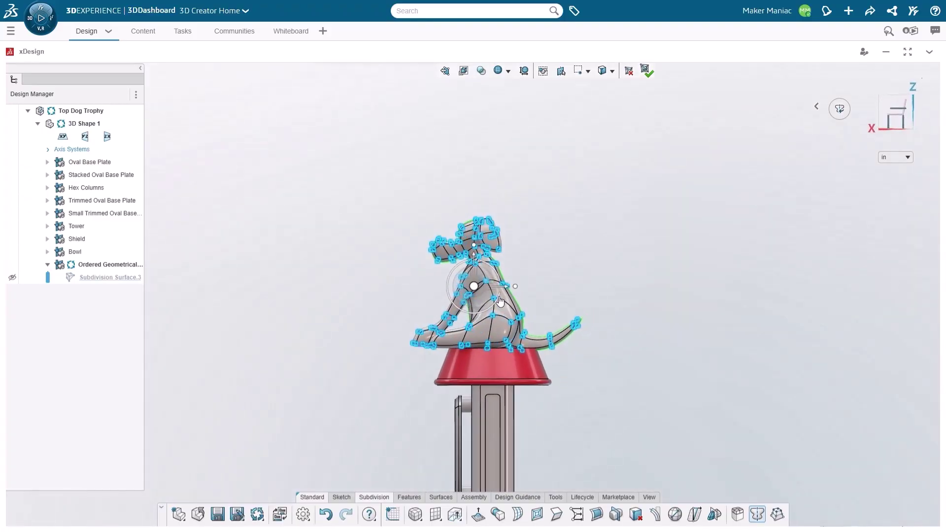
pyautogui.scroll(5, 500, 301)
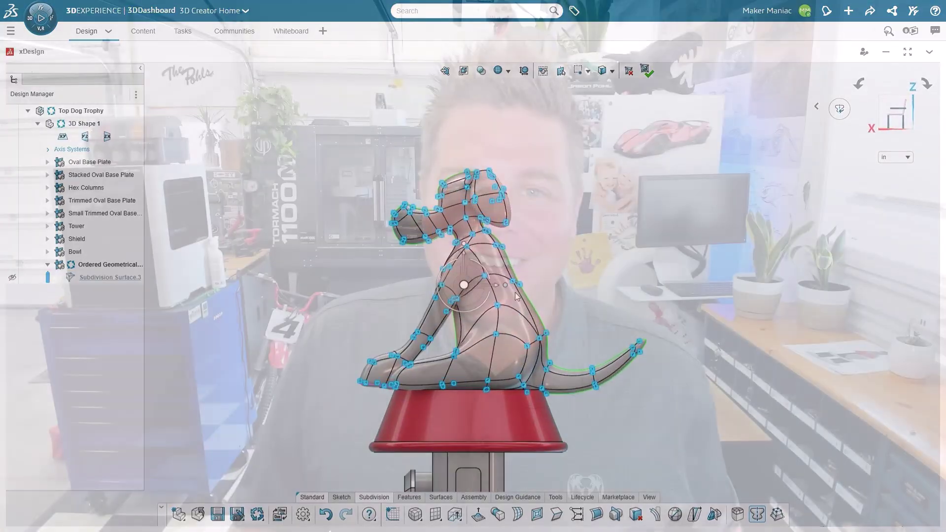